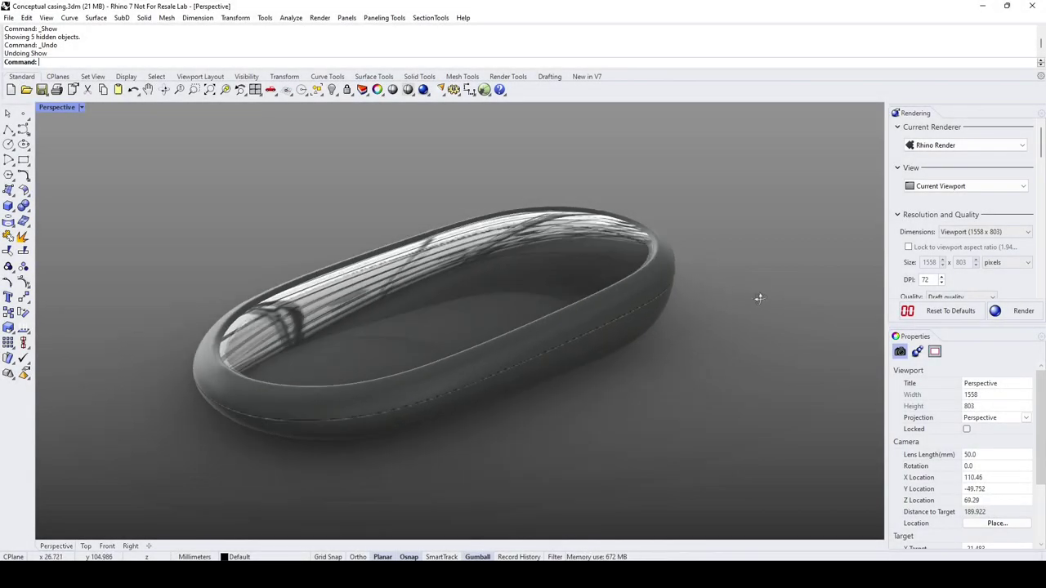
- Lift one of the casing's polysurfaces straight up to show the interior, and undo the move
click(558, 249)
click(558, 249)
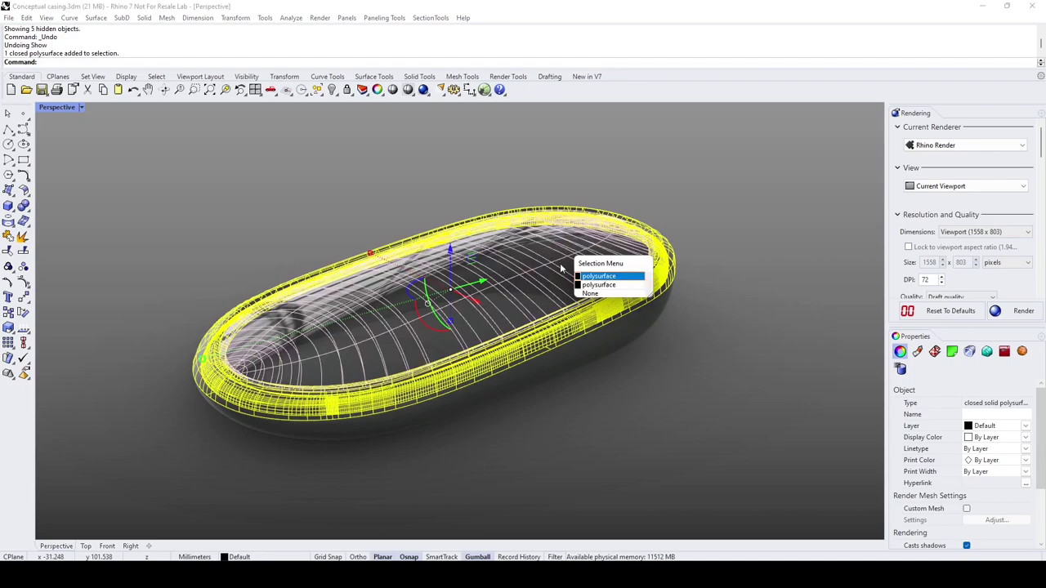
click(589, 282)
drag(450, 247, 450, 156)
click(595, 271)
right_drag(595, 270, 624, 296)
key(ctrl+z)
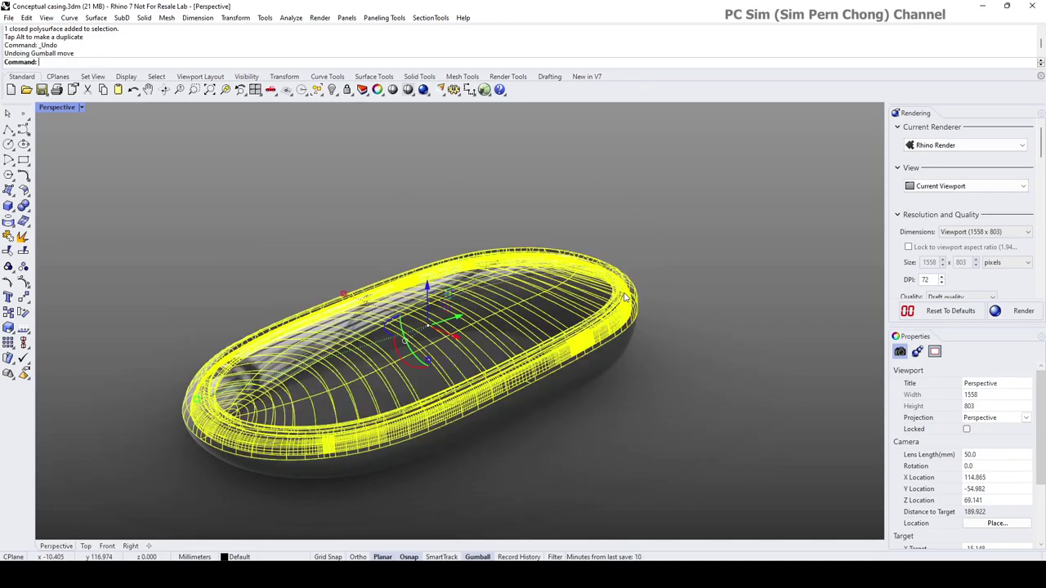
key(Escape)
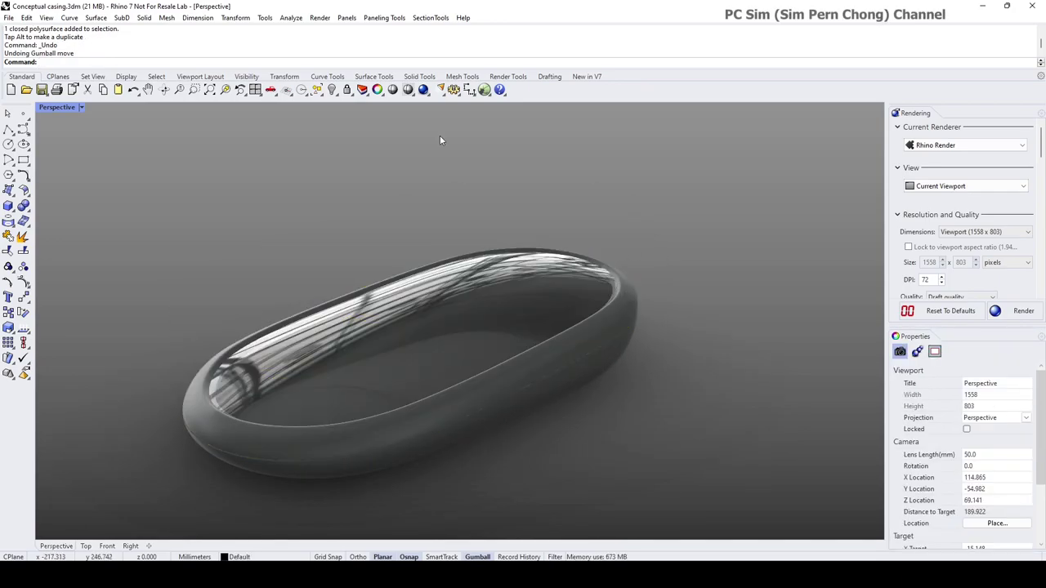
- Show the hidden objects and examine the second casing body with its construction curves selected and the gumball off
right_click(332, 90)
scroll(562, 232, down, 3)
scroll(667, 327, up, 3)
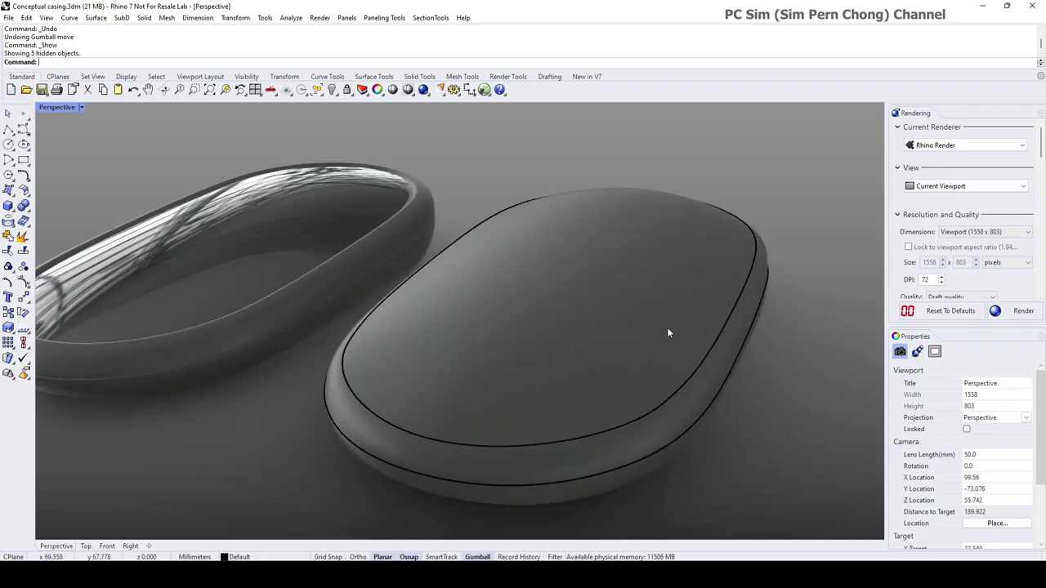
right_drag(667, 327, 628, 281)
drag(392, 133, 834, 382)
right_drag(804, 367, 593, 500)
click(477, 557)
right_drag(512, 347, 538, 248)
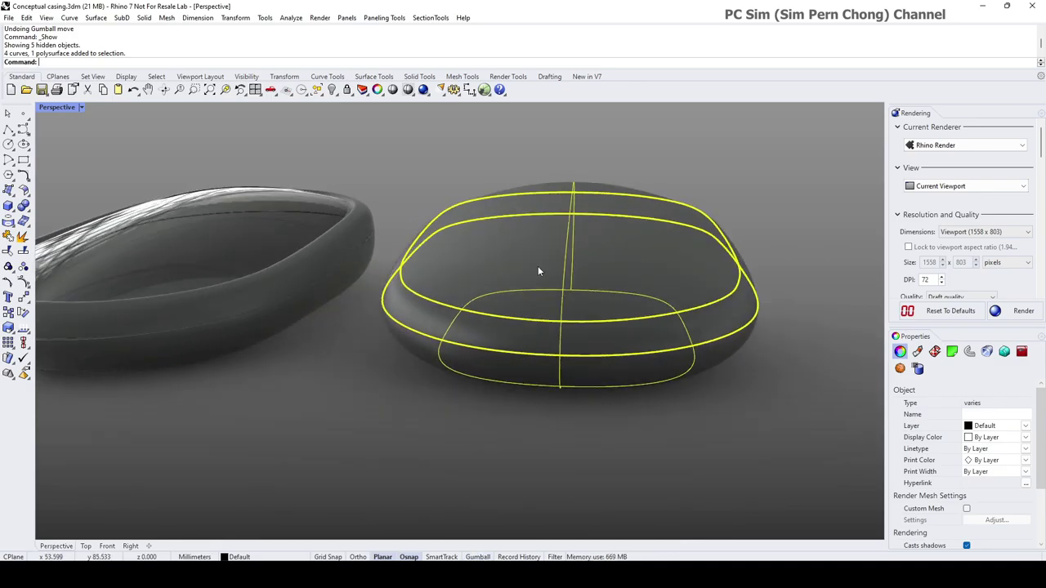
right_drag(503, 403, 731, 362)
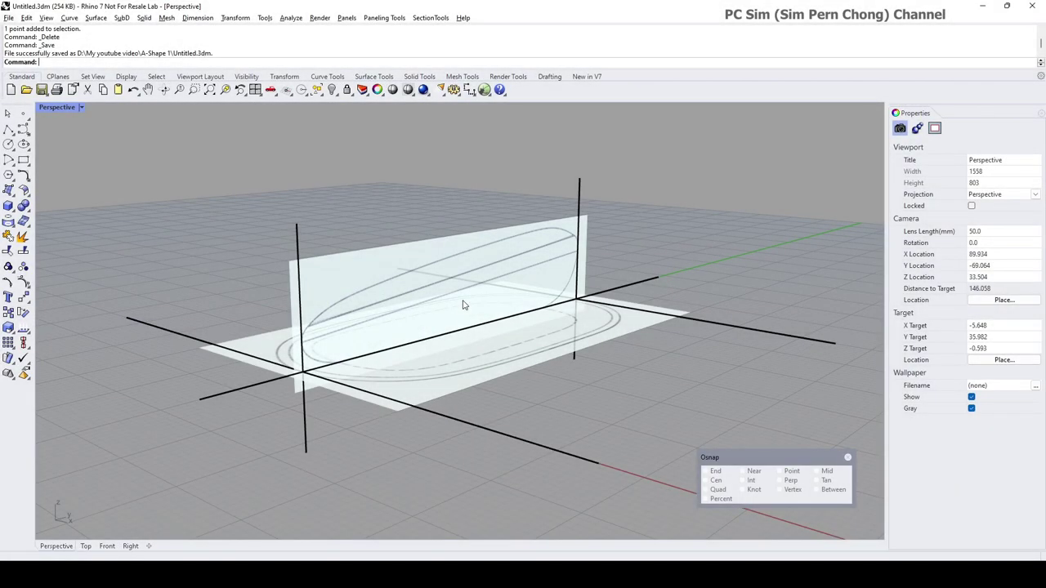
- Examine the top and side reference sketches and the guide lines in the Untitled.3dm model
right_drag(463, 305, 456, 348)
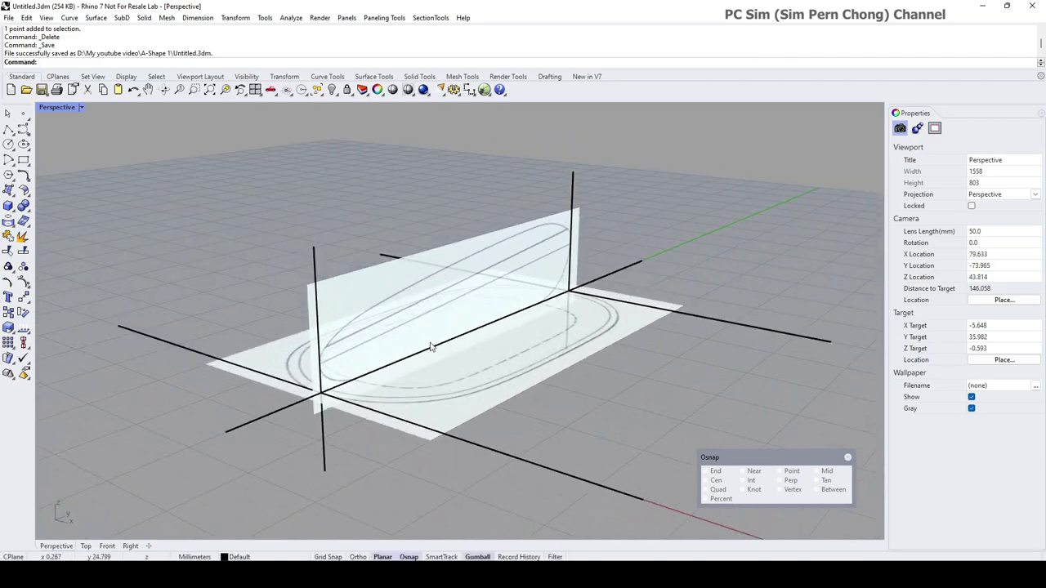
right_drag(544, 292, 605, 353)
click(527, 284)
key(Escape)
scroll(499, 367, up, 4)
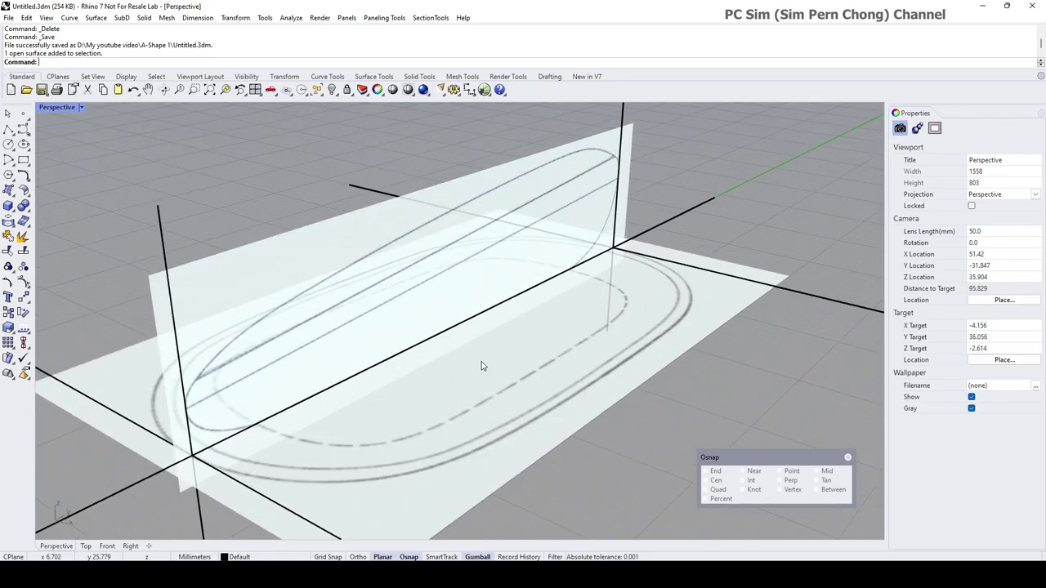
right_drag(483, 365, 507, 350)
right_drag(490, 285, 398, 350)
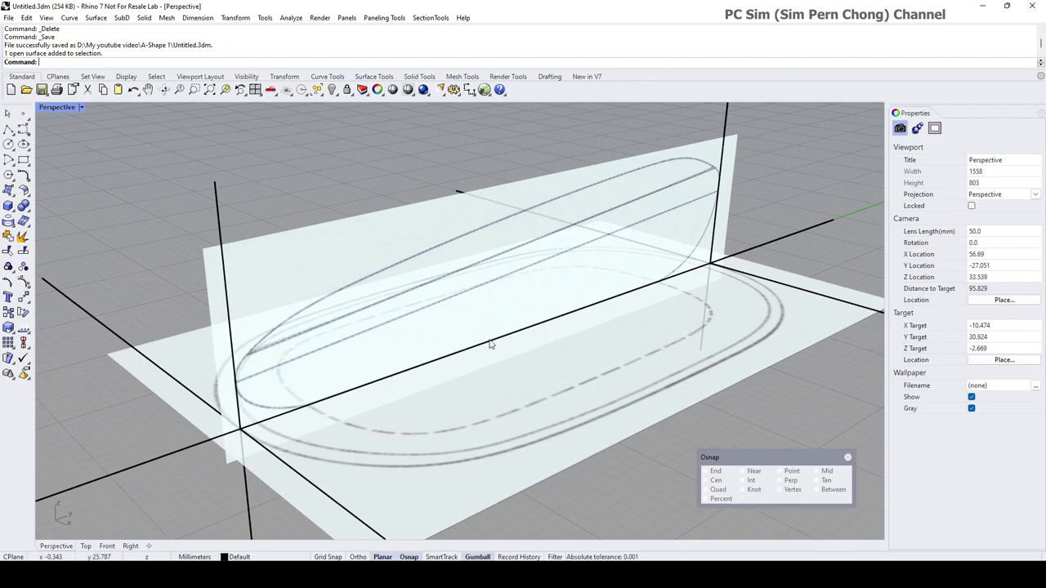
- Switch to a maximized Right view framing the entire side-profile sketch
double_click(60, 106)
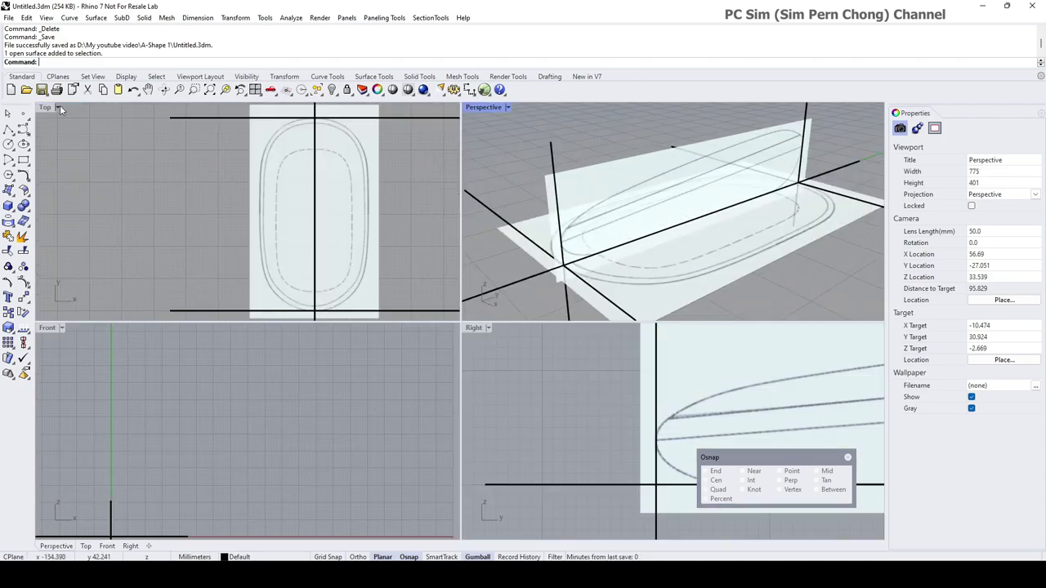
double_click(469, 328)
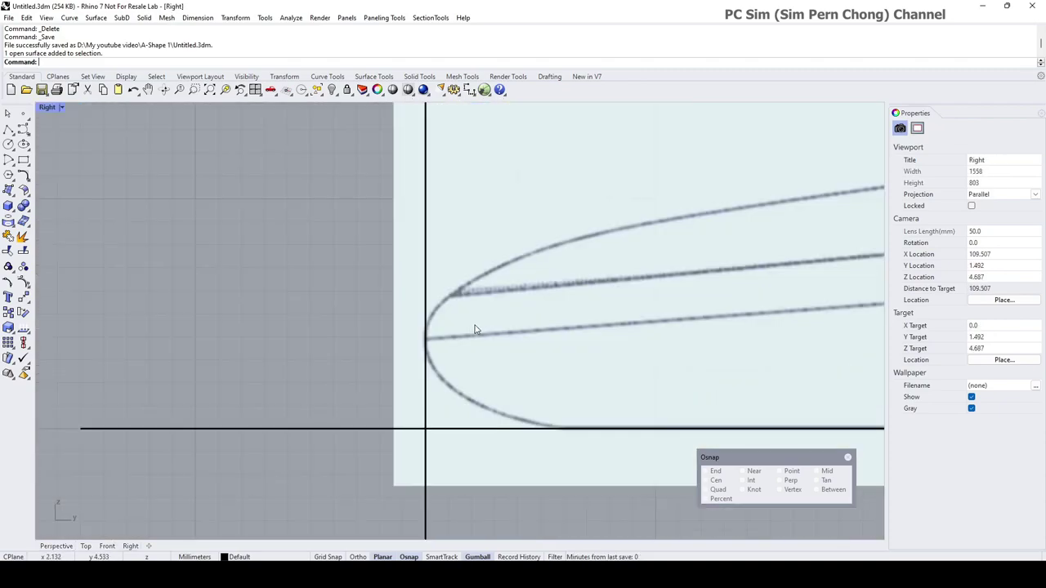
scroll(523, 333, down, 4)
right_drag(531, 335, 326, 314)
scroll(417, 308, down, 4)
right_drag(423, 308, 289, 302)
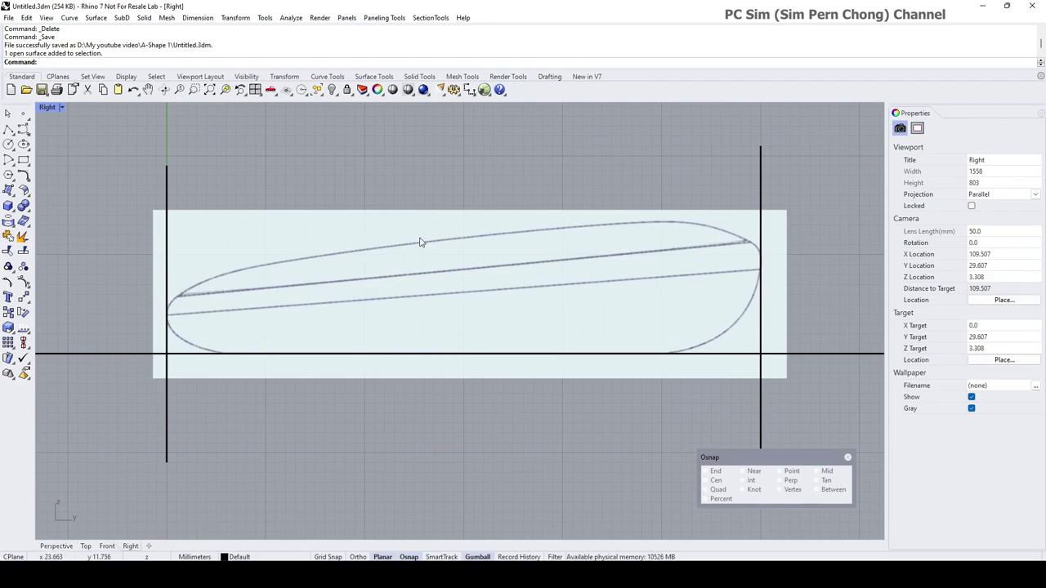
- Trace the sketch's upper profile with a degree 3 control-point curve between the two vertical guide lines, using the Near snap
click(23, 131)
click(39, 134)
scroll(168, 306, up, 4)
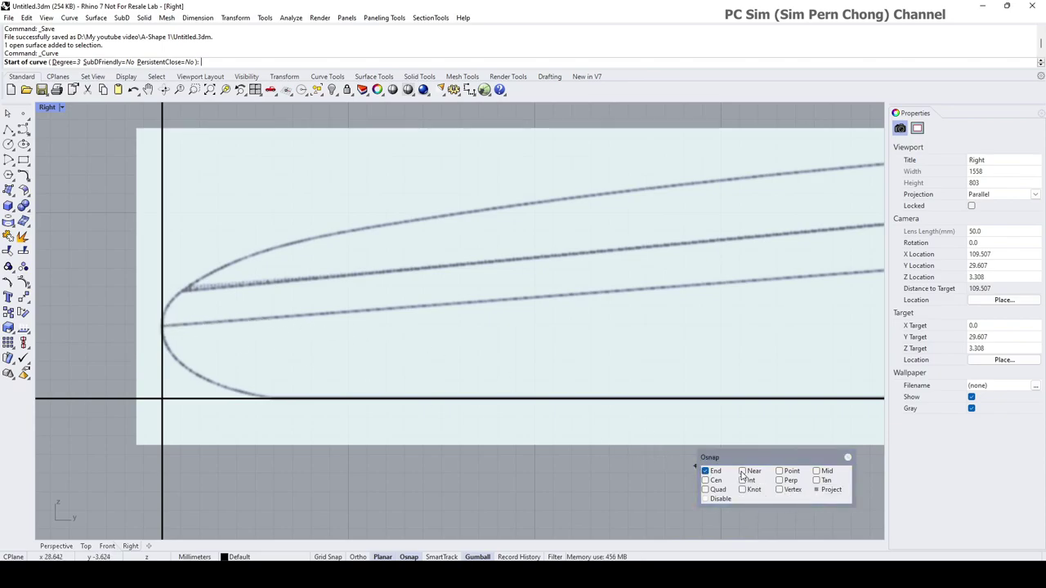
click(162, 324)
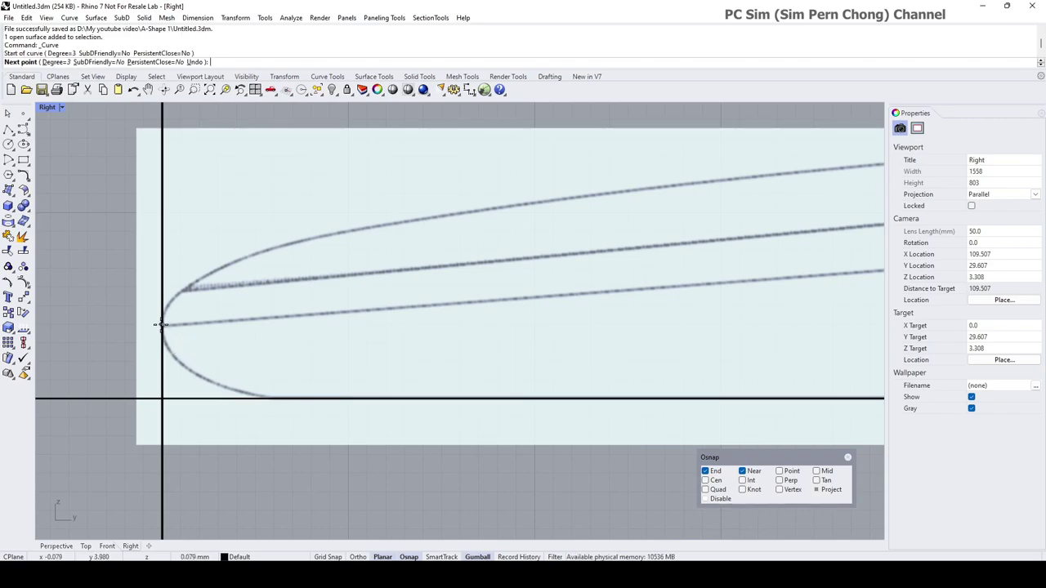
click(162, 270)
click(342, 229)
right_drag(482, 229, 215, 286)
click(393, 244)
right_drag(506, 243, 217, 295)
click(345, 272)
click(573, 255)
click(658, 275)
click(721, 307)
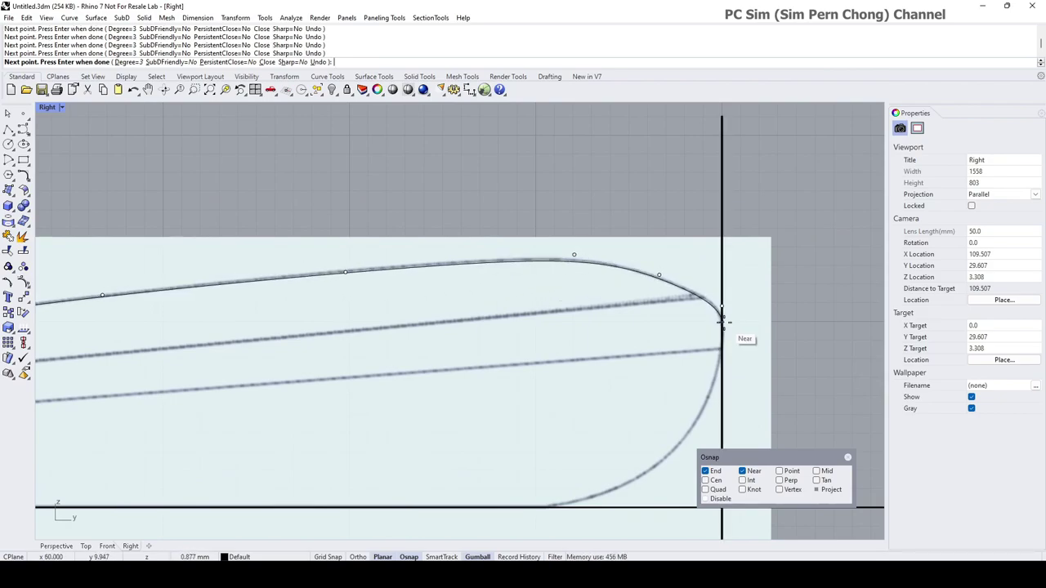
click(722, 349)
right_click(722, 349)
- Adjust the second and third control points at the low end of the upper profile curve vertically to match the sketch
scroll(711, 338, up, 4)
right_drag(707, 336, 752, 357)
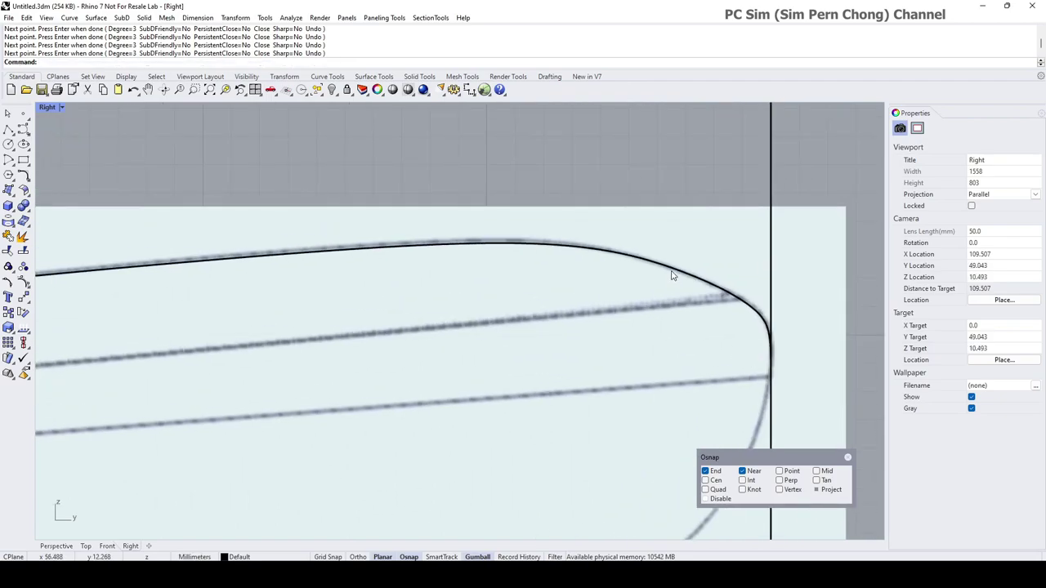
click(675, 273)
scroll(367, 327, down, 4)
right_drag(368, 327, 653, 309)
right_drag(288, 327, 721, 302)
scroll(360, 351, up, 4)
click(170, 349)
drag(170, 307, 170, 319)
click(444, 285)
drag(445, 246, 444, 239)
click(170, 359)
scroll(267, 404, down, 2)
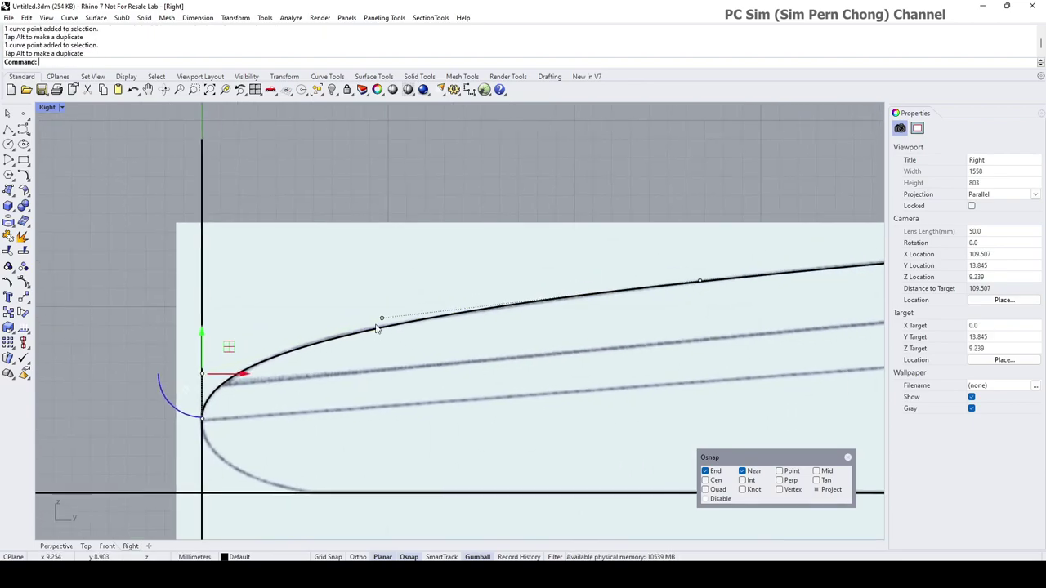
click(444, 278)
drag(380, 282, 381, 279)
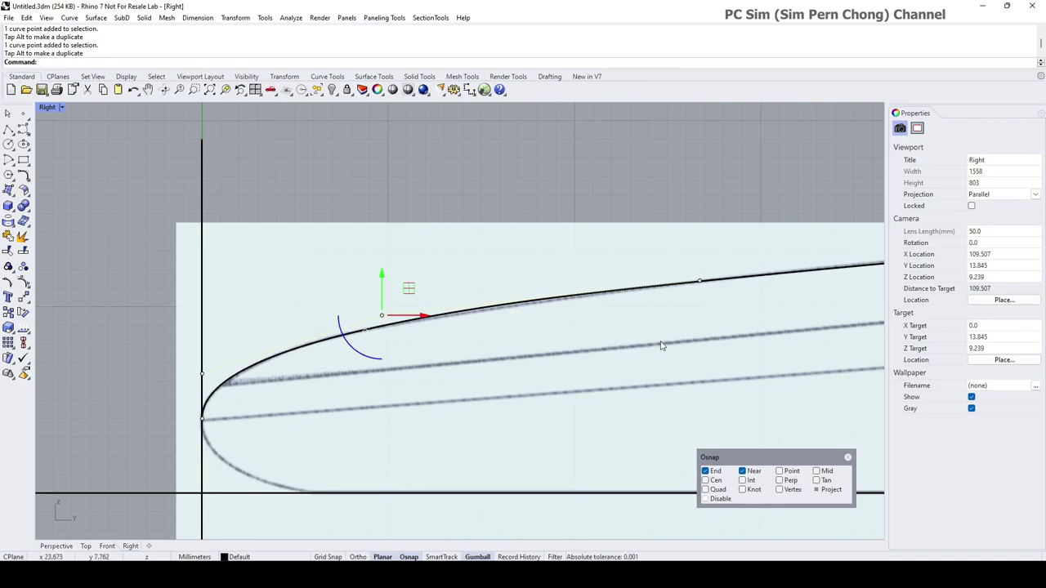
- Align the gumball to the object and shift the curve's third control point along and across the curve to follow the sketch
right_click(610, 375)
click(564, 459)
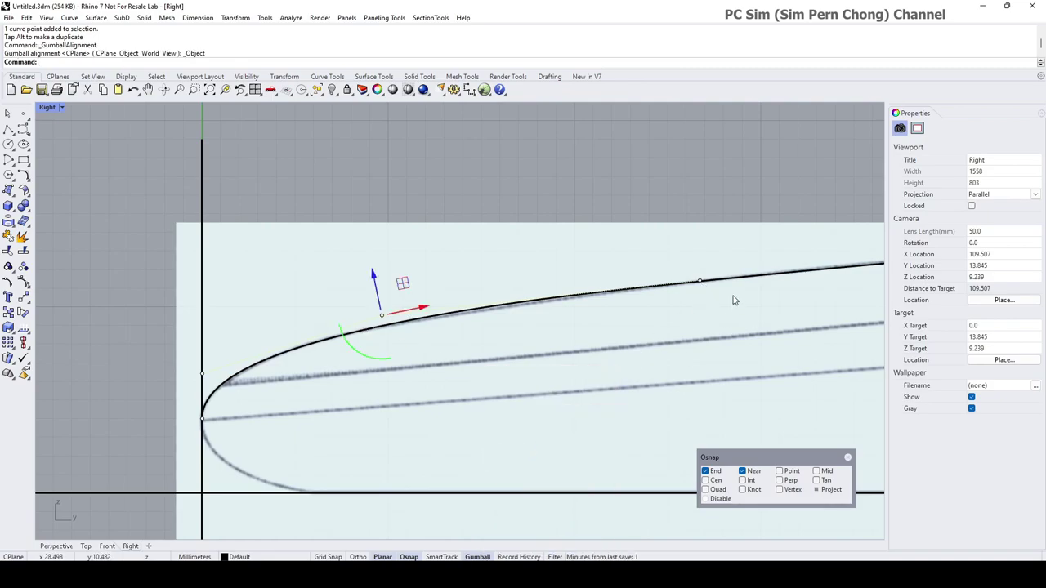
drag(376, 282, 372, 275)
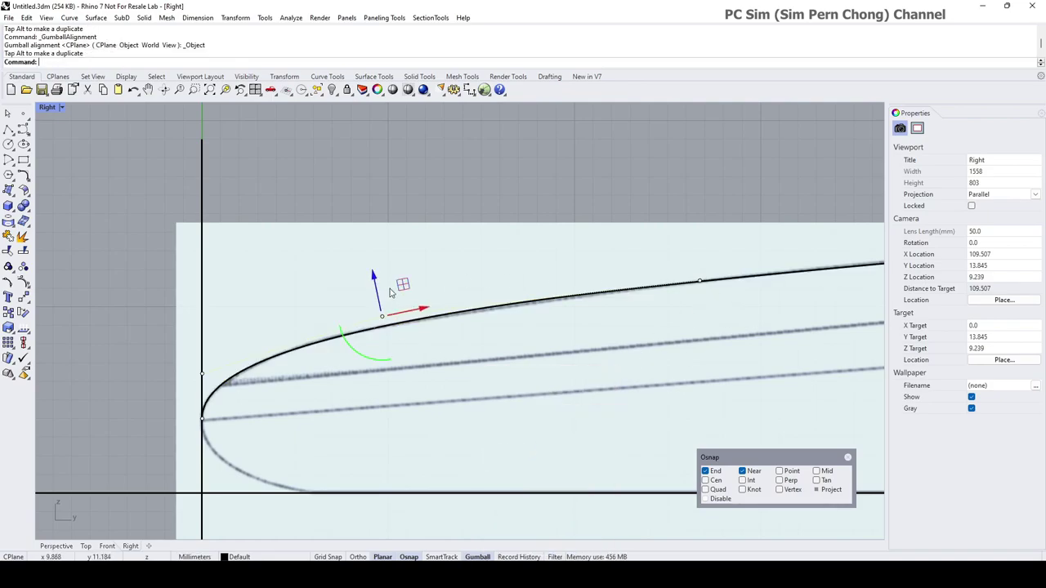
mouse_move(409, 312)
mouse_down()
mouse_move(442, 306)
mouse_move(429, 308)
mouse_up()
right_drag(732, 312, 689, 330)
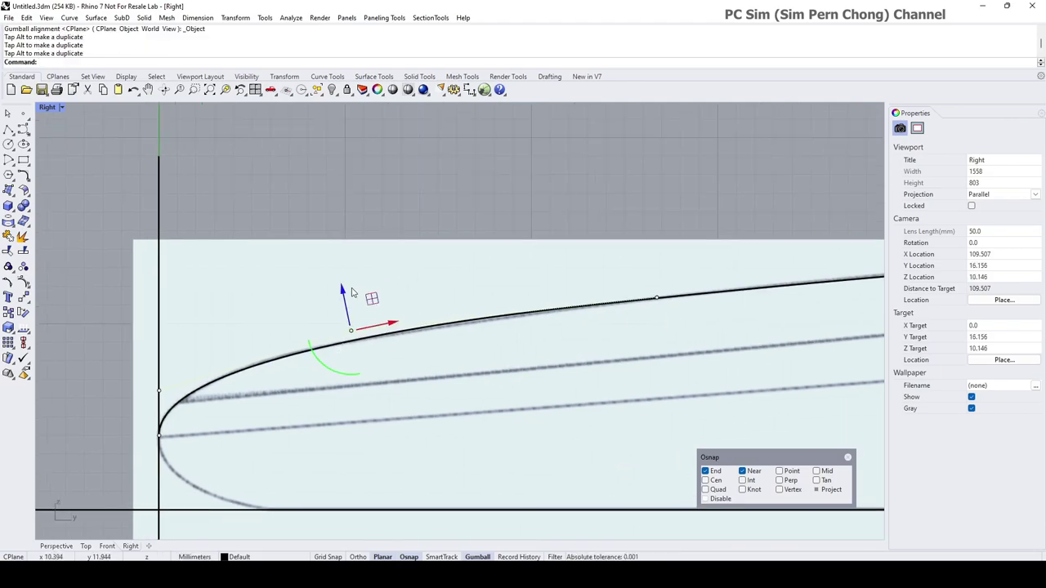
drag(342, 292, 343, 294)
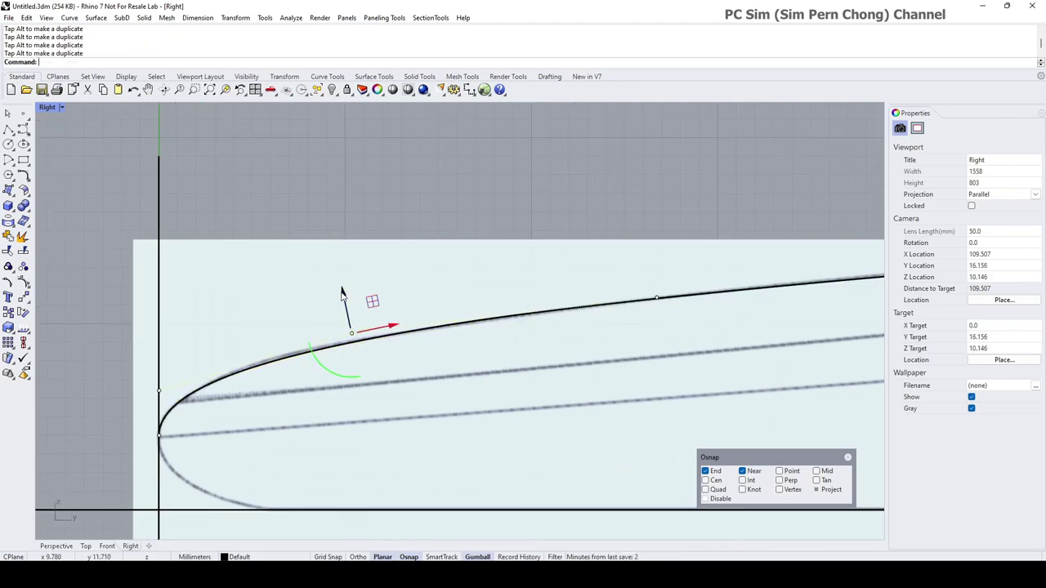
- Align the gumball to the CPlane and raise the curve's second control point slightly along the vertical guide
click(159, 390)
right_click(477, 556)
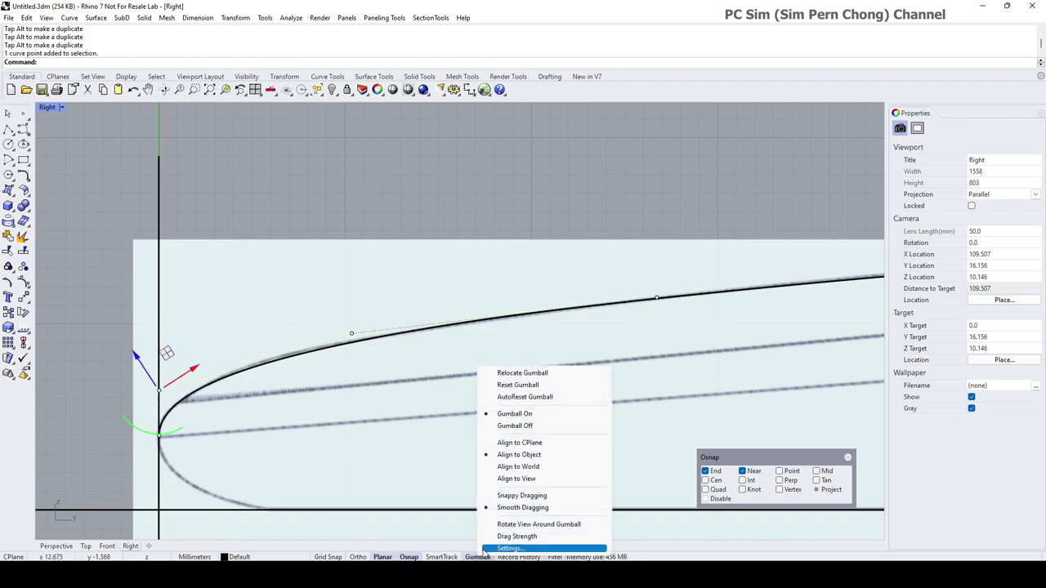
click(523, 448)
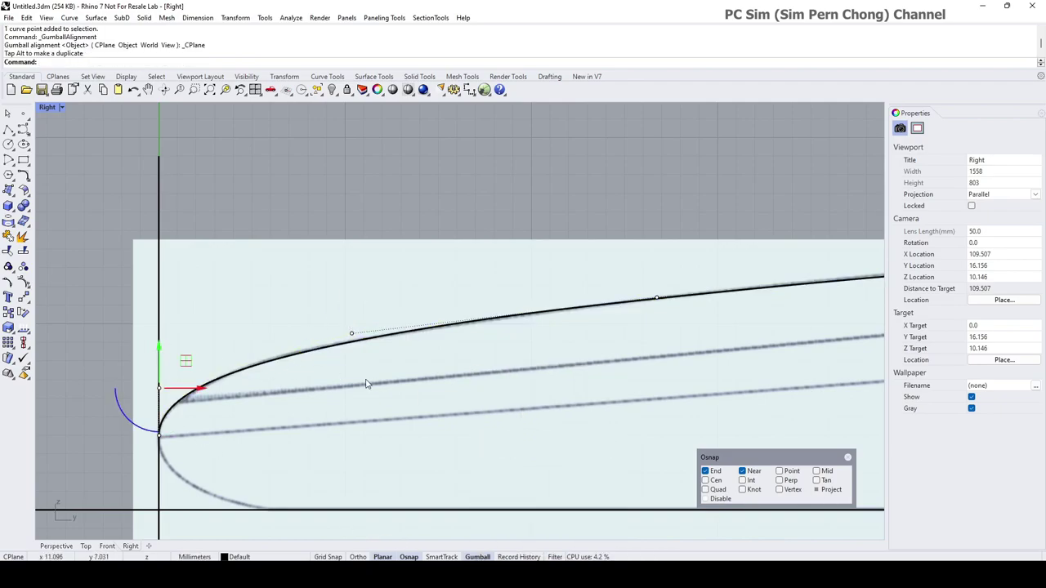
right_drag(442, 397, 409, 350)
scroll(409, 350, down, 4)
right_drag(491, 351, 454, 314)
key(Escape)
key(Escape)
scroll(456, 354, down, 4)
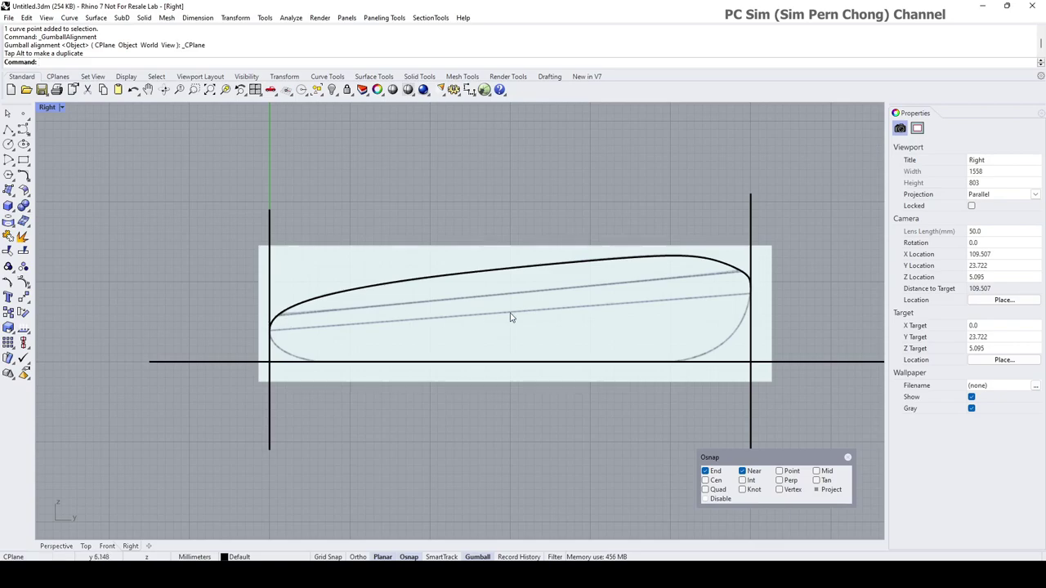
- Draw a straight polyline over the sketch's upper parting line, snapping both ends onto the upper profile curve
click(8, 129)
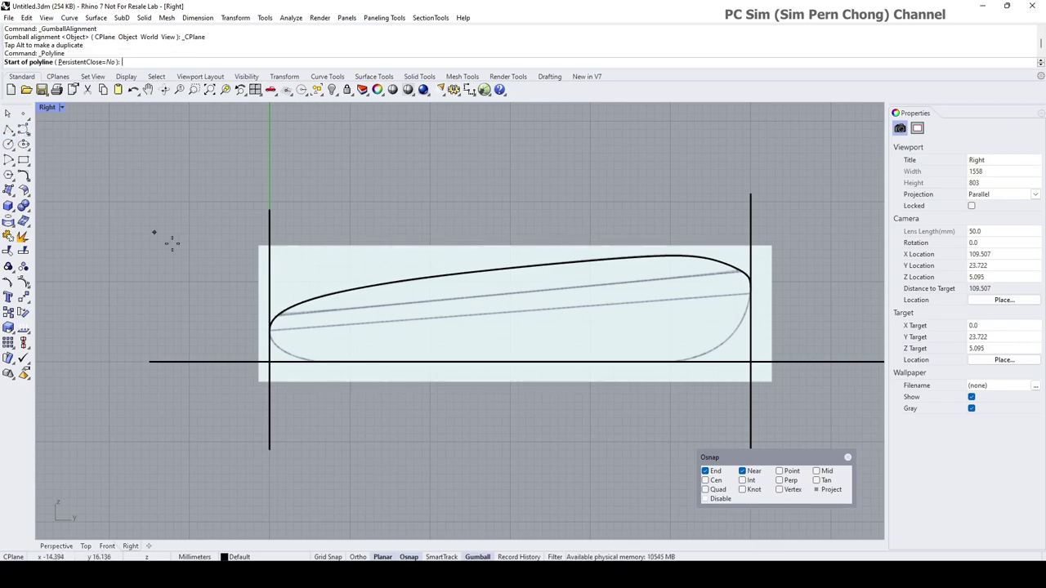
scroll(307, 303, up, 2)
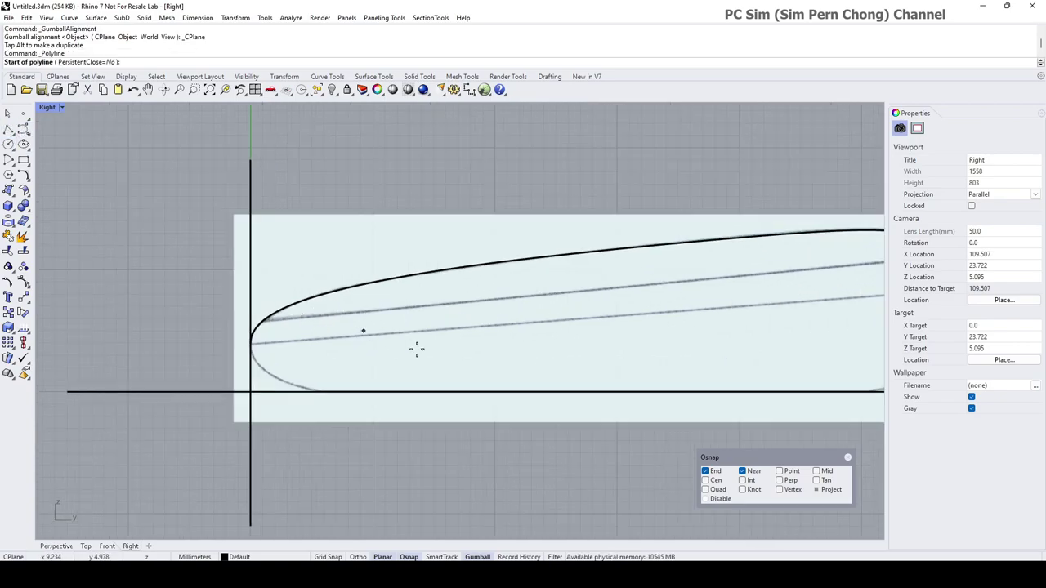
click(262, 321)
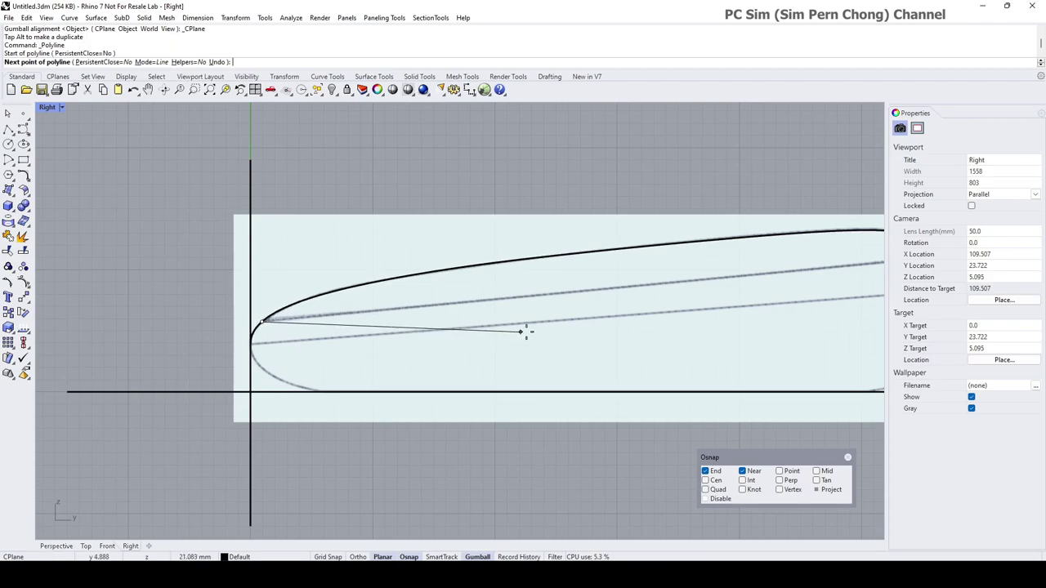
right_drag(537, 321, 250, 336)
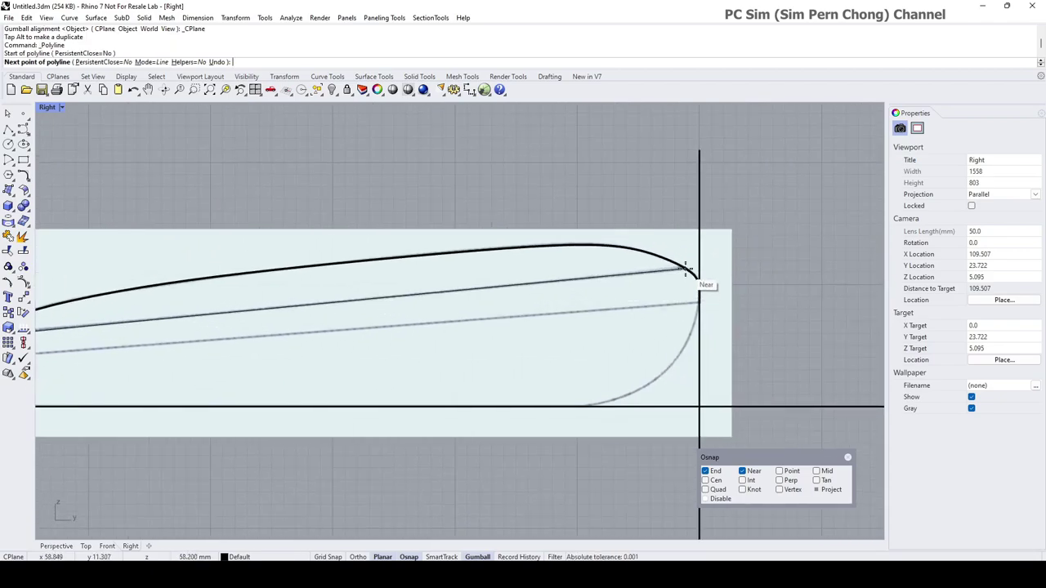
scroll(685, 266, up, 2)
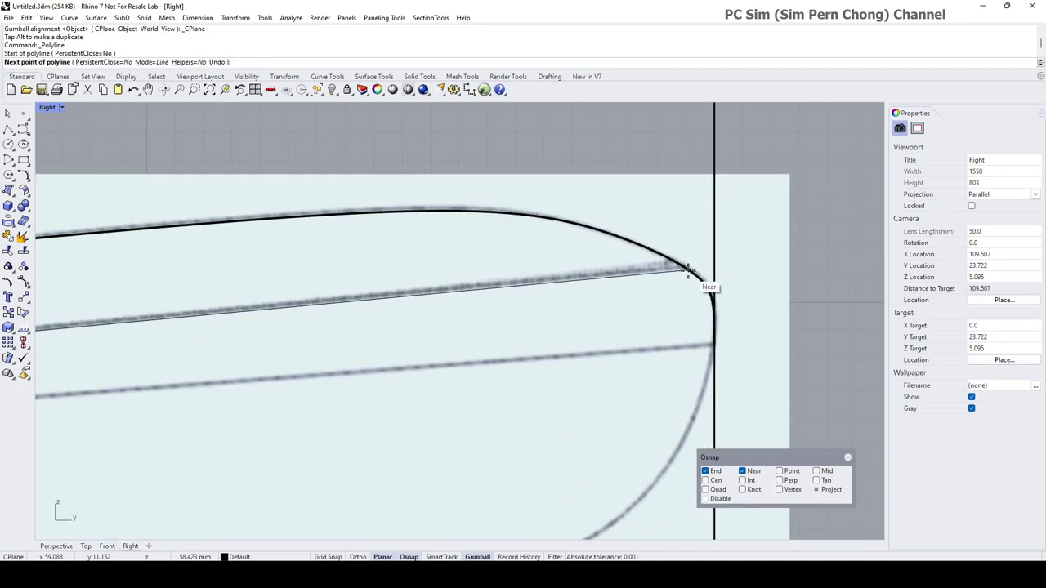
click(679, 263)
right_click(679, 262)
- Move the parting line's low end point slightly upward along the upper profile curve
scroll(554, 300, down, 4)
right_drag(416, 301, 767, 291)
scroll(250, 357, up, 4)
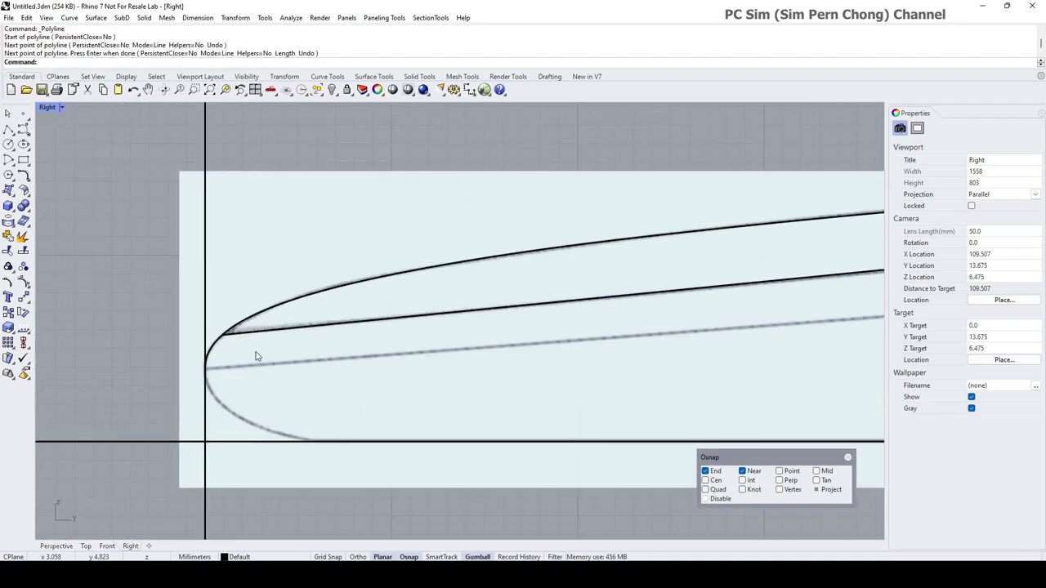
click(214, 328)
click(215, 331)
drag(215, 332, 219, 322)
scroll(355, 367, down, 7)
key(Escape)
right_drag(367, 368, 349, 376)
scroll(350, 362, up, 4)
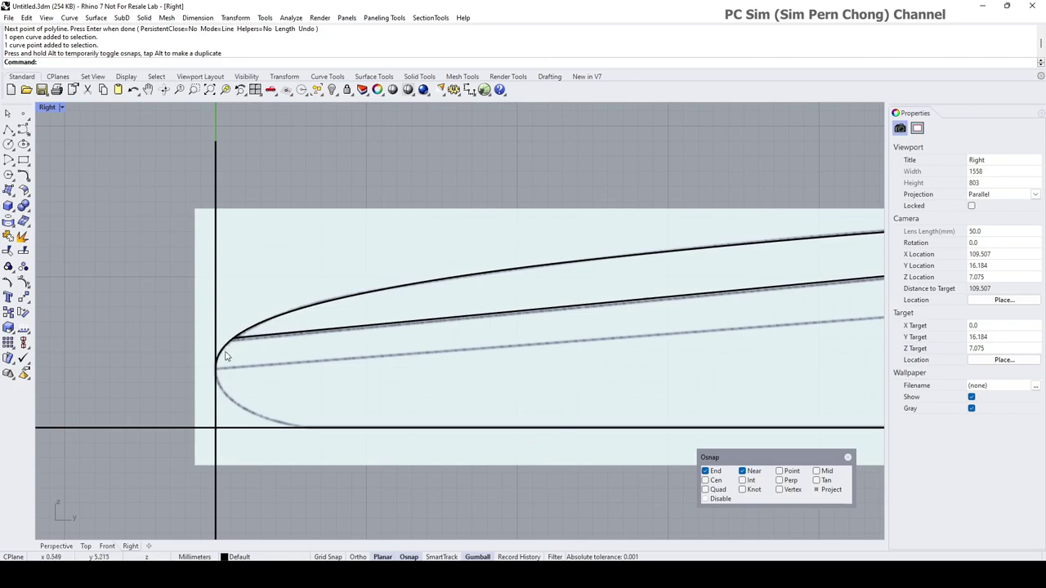
- Trim both ends of the upper profile curve below the parting line, using the line as the cutting object
click(9, 253)
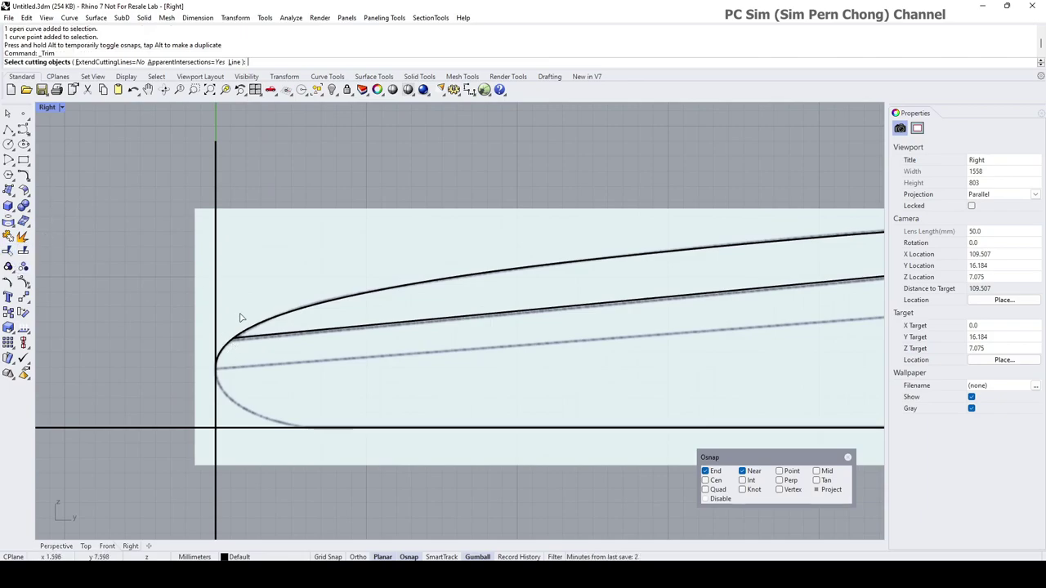
click(257, 336)
key(Return)
click(227, 353)
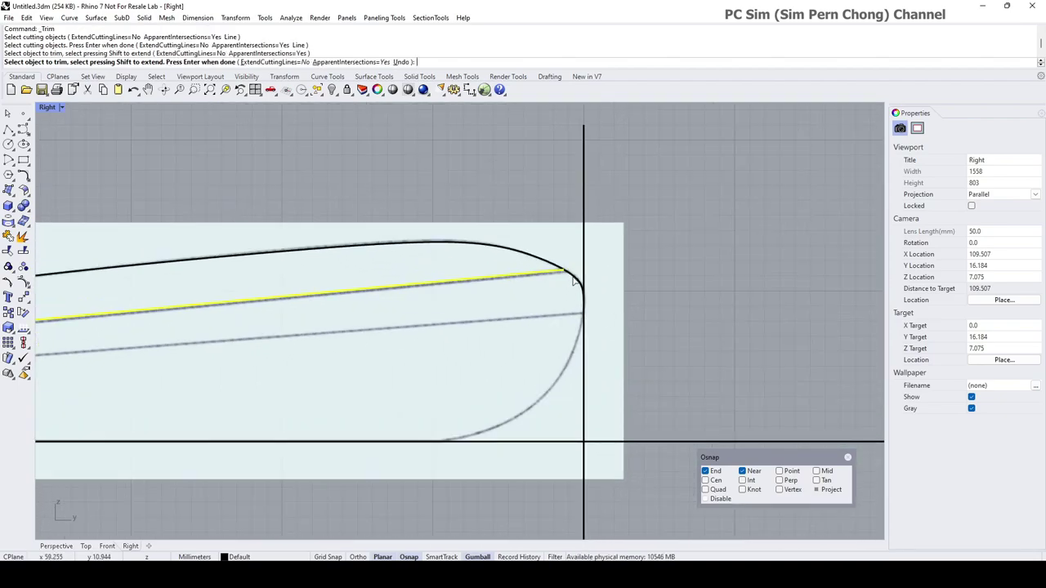
click(574, 280)
key(Return)
scroll(569, 288, down, 6)
right_drag(507, 302, 665, 267)
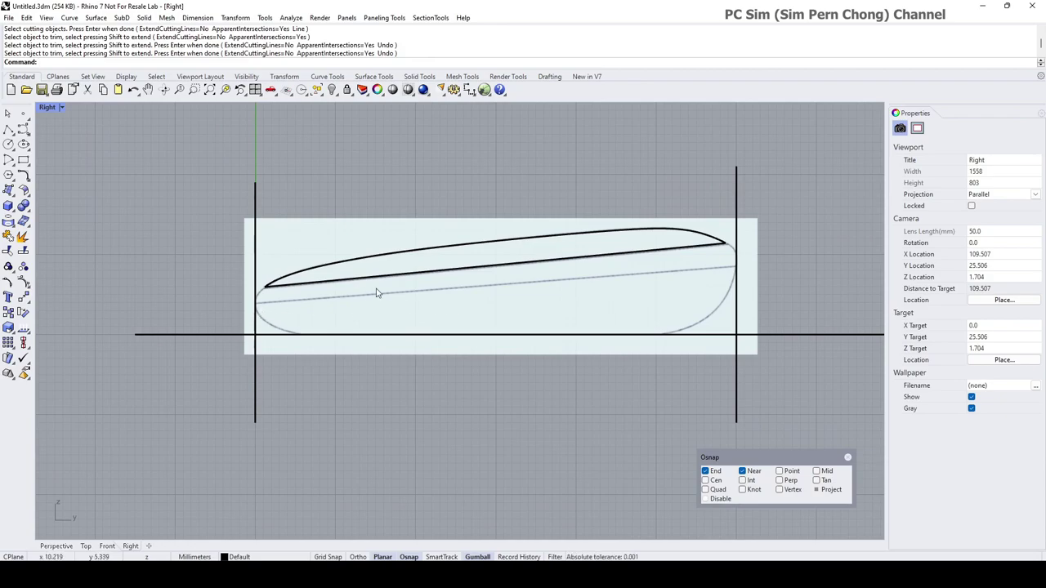
- Draw a straight polyline over the sketch's lower parting line, running from the low-end vertical guide to the high-end vertical guide
click(8, 129)
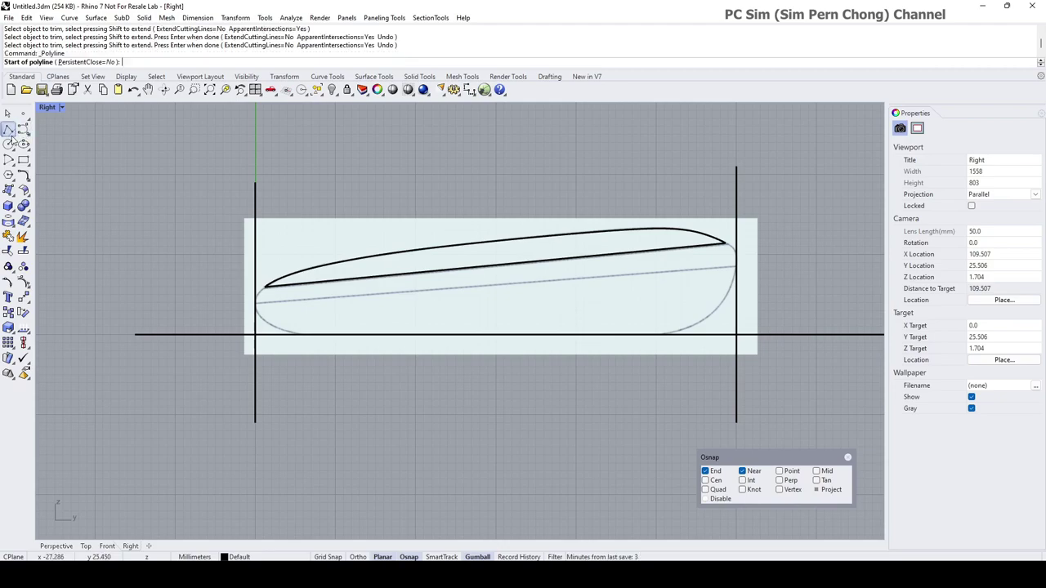
click(256, 302)
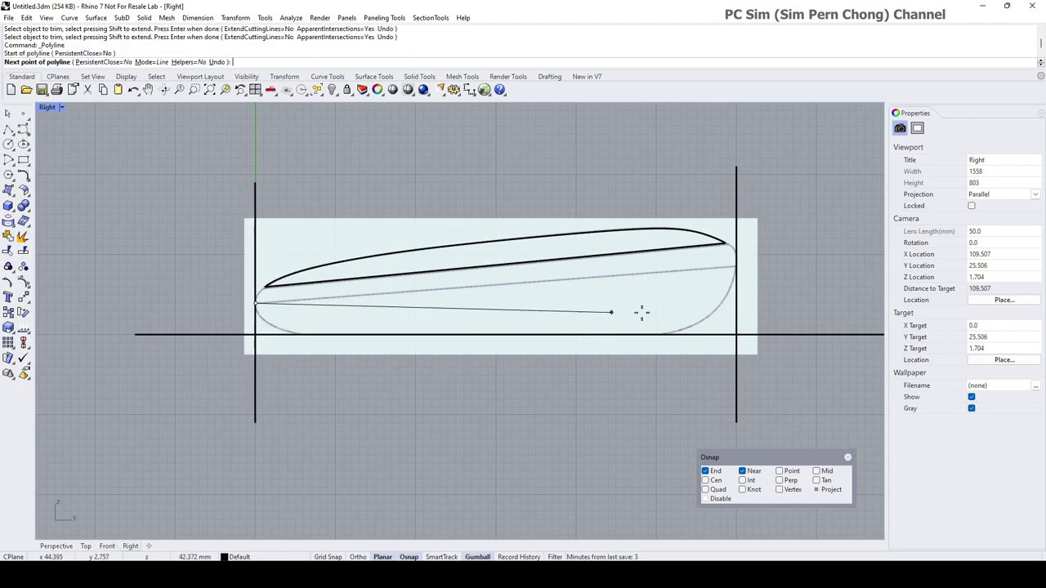
click(740, 267)
key(Return)
right_drag(560, 319, 604, 303)
scroll(344, 303, up, 3)
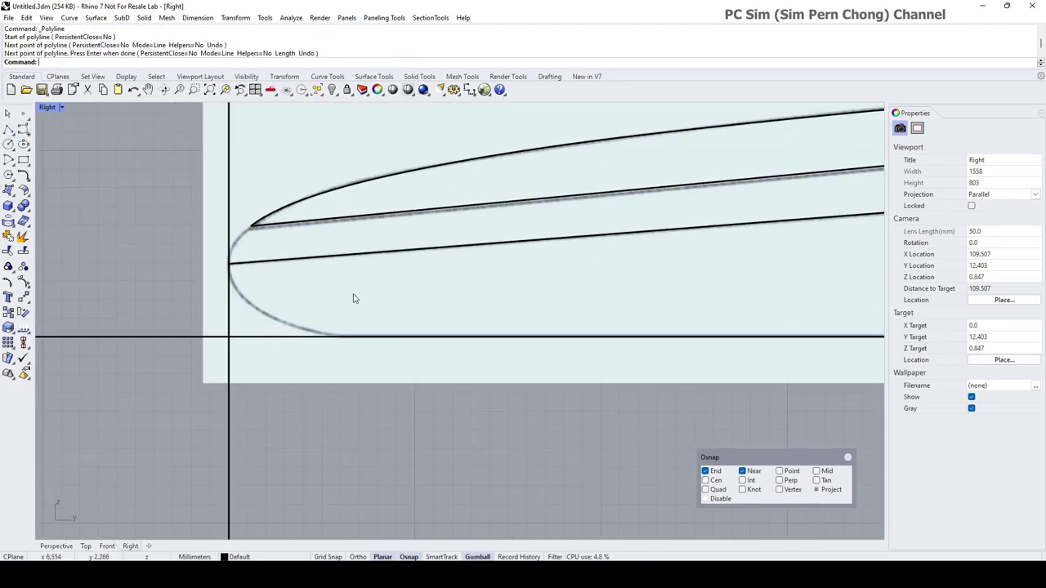
scroll(182, 224, down, 2)
- Examine the side-profile curves from several angles in the Perspective view, and bring up the plan sketch in an enlarged Top view
double_click(41, 107)
double_click(481, 107)
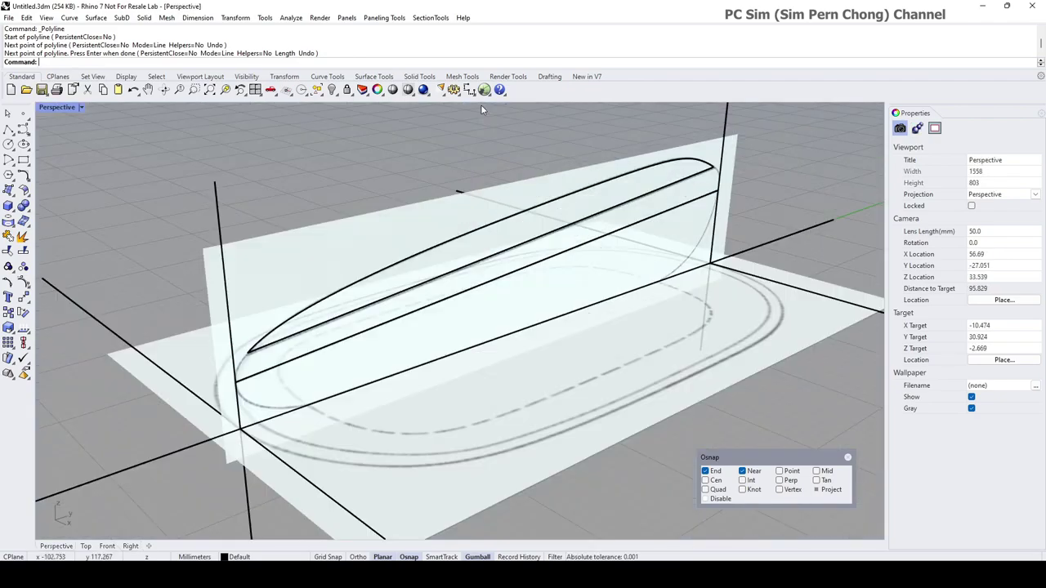
right_drag(507, 164, 454, 167)
right_drag(450, 209, 634, 284)
right_drag(785, 278, 734, 186)
double_click(57, 107)
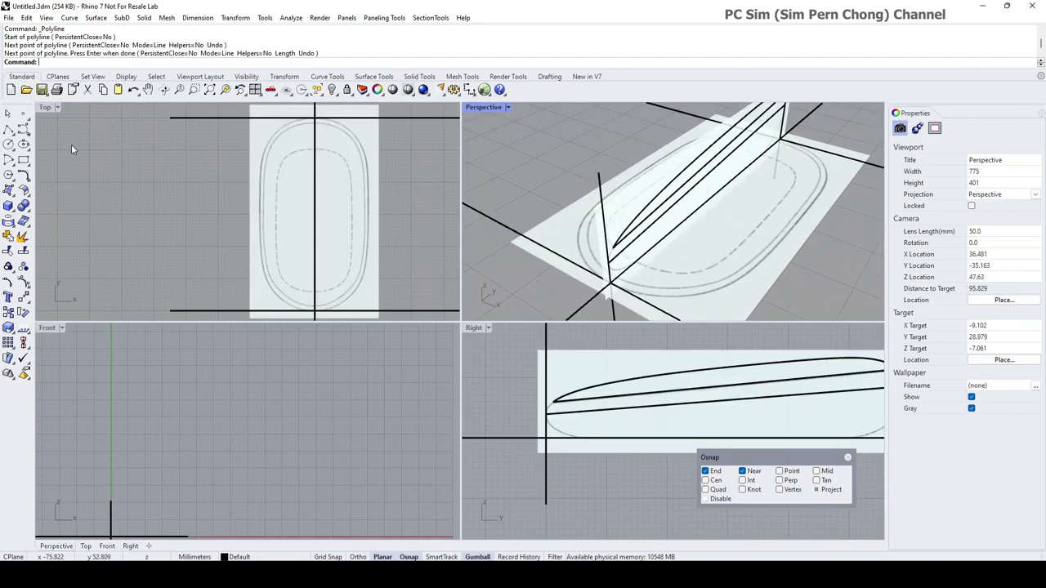
double_click(44, 108)
right_drag(417, 258, 398, 264)
scroll(474, 264, down, 4)
right_drag(474, 263, 239, 262)
scroll(264, 240, up, 4)
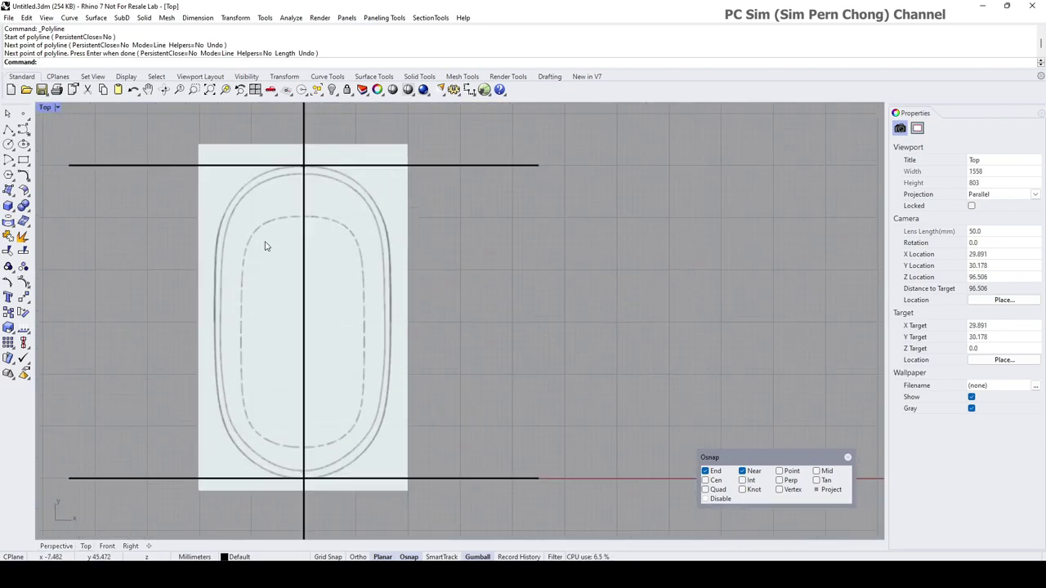
- Draw a degree-3 control-point curve over one half of the plan sketch's outer outline, from the upper guide's centre-line intersection to the lower one
click(24, 129)
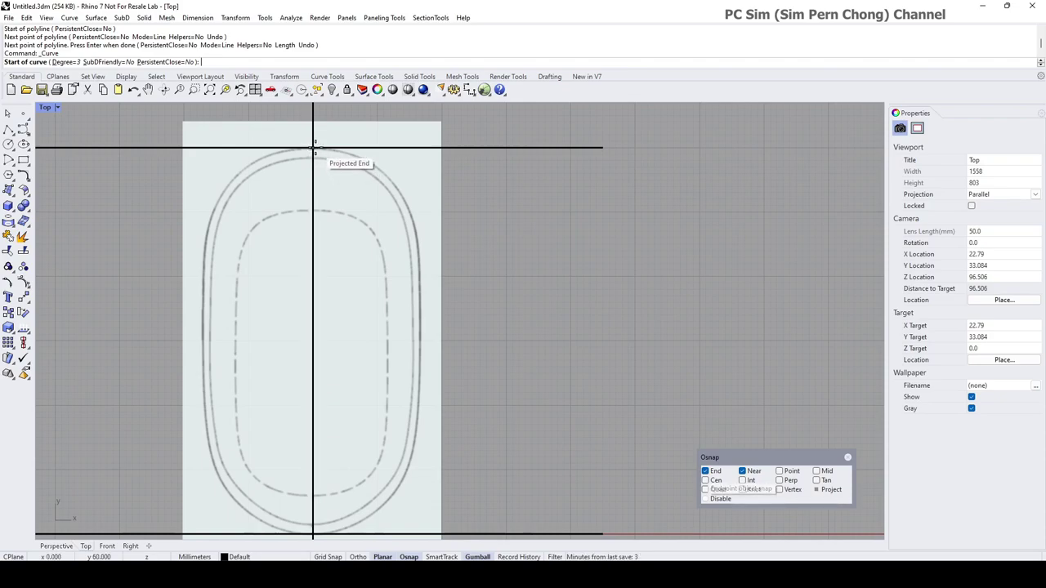
click(313, 148)
click(380, 148)
click(412, 202)
click(420, 327)
right_drag(430, 304, 458, 171)
click(446, 281)
click(432, 363)
click(424, 401)
click(341, 401)
right_click(355, 409)
- Adjust the half outline's control points near its lower end so the curve follows the sketch's rounded lower corner
click(415, 398)
click(434, 420)
scroll(434, 421, up, 4)
scroll(433, 420, up, 4)
click(411, 377)
drag(445, 377, 347, 391)
right_drag(428, 287, 420, 323)
drag(341, 415, 332, 414)
right_drag(423, 325, 413, 358)
click(412, 357)
click(445, 389)
drag(412, 319, 412, 331)
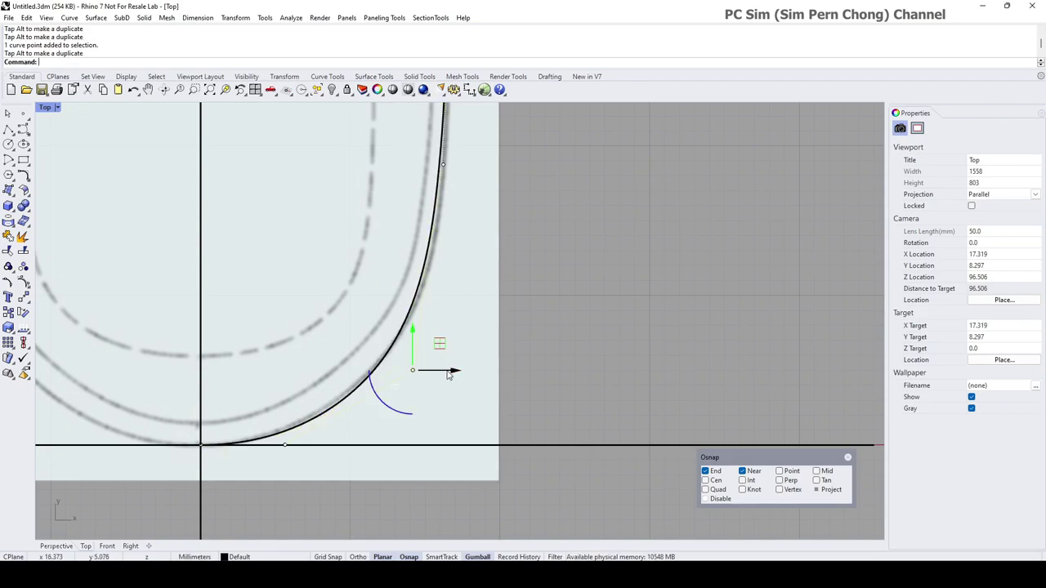
drag(450, 371, 439, 372)
- Align the gumball to the object and nudge the control point above the lower corner slightly outward onto the outline
scroll(441, 373, down, 4)
right_drag(454, 337, 450, 355)
scroll(446, 336, down, 4)
click(439, 281)
right_drag(439, 281, 434, 299)
right_click(478, 557)
click(523, 460)
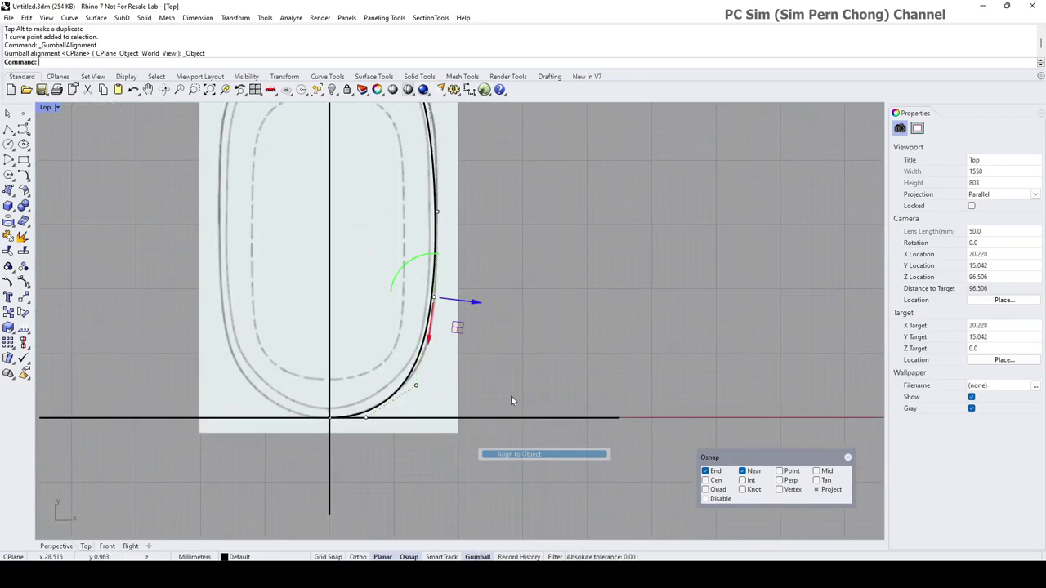
scroll(433, 382, up, 2)
click(410, 378)
click(450, 409)
right_drag(439, 410, 429, 441)
click(434, 317)
click(476, 347)
drag(466, 317, 468, 318)
- Align the gumball to the CPlane and slide the curve's control point on the upper guide slightly outward along the guide
scroll(472, 295, down, 4)
scroll(460, 214, up, 2)
right_drag(461, 214, 457, 383)
click(398, 166)
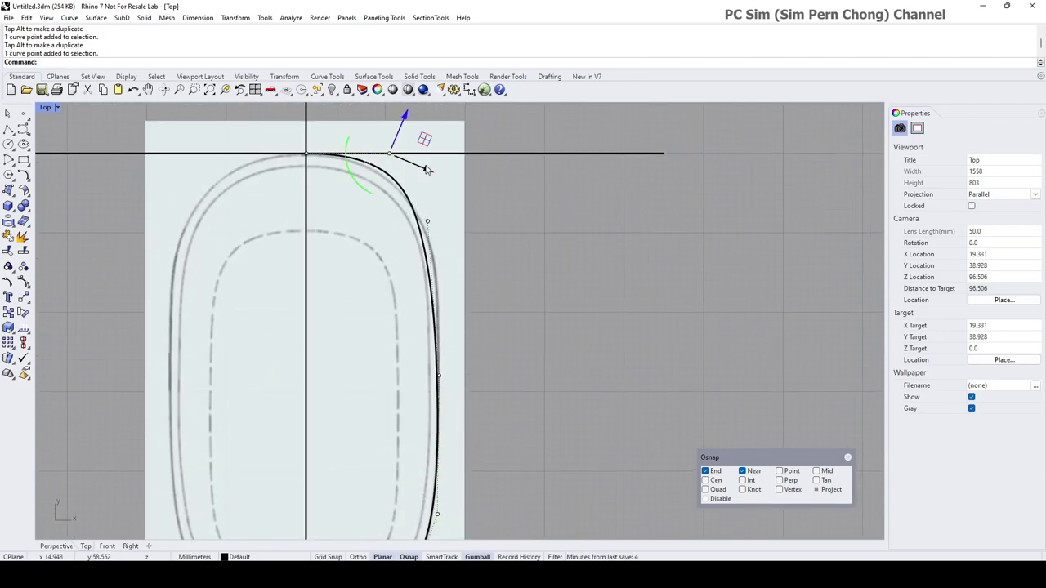
right_click(481, 557)
click(515, 447)
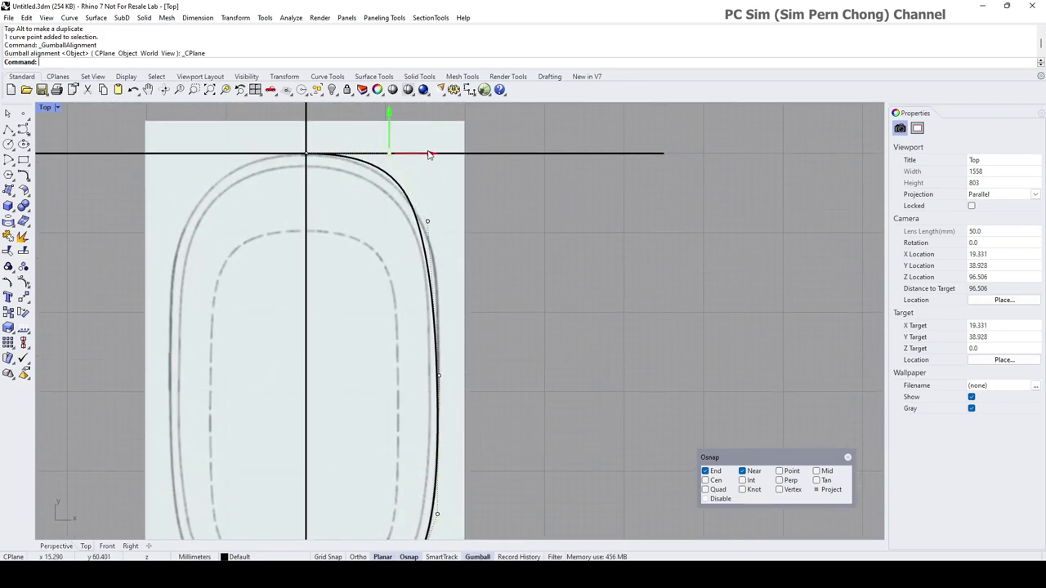
drag(412, 153, 418, 148)
- Move the upper corner control point outward and slightly down, and slide the side control point below it downward
click(430, 222)
click(473, 252)
drag(468, 219, 484, 218)
drag(442, 181, 443, 194)
right_drag(483, 398, 482, 331)
click(440, 310)
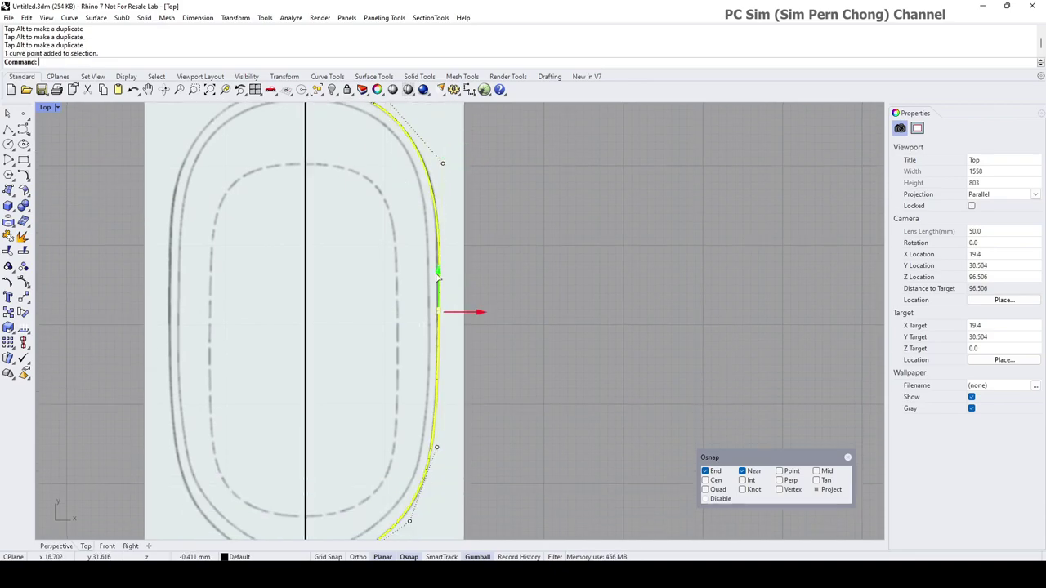
drag(437, 281, 439, 310)
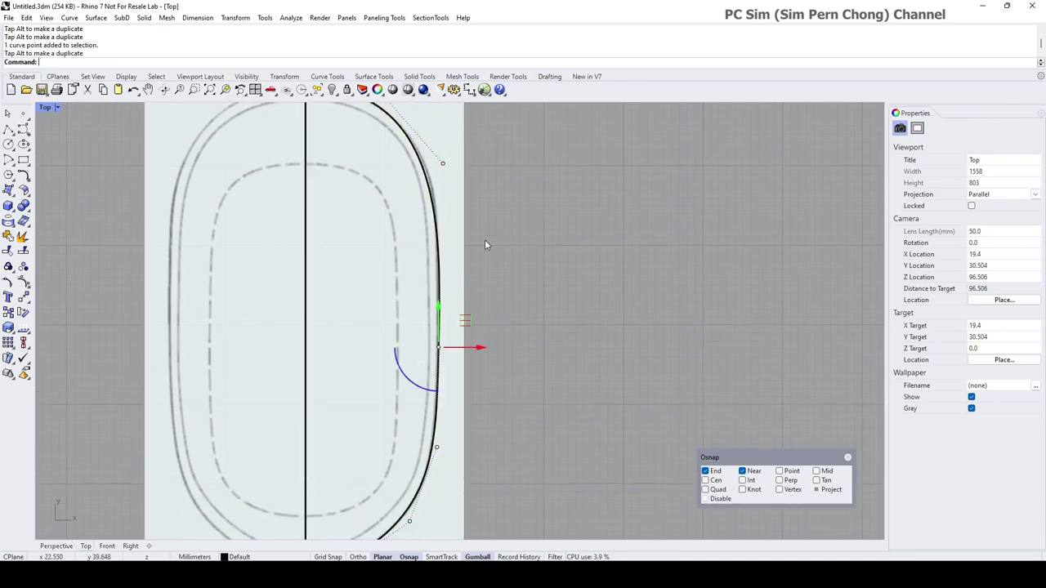
- Insert a knot in the half outline curve at its upper corner, just where the curve turns into the long side
right_drag(475, 188, 470, 273)
scroll(465, 264, up, 4)
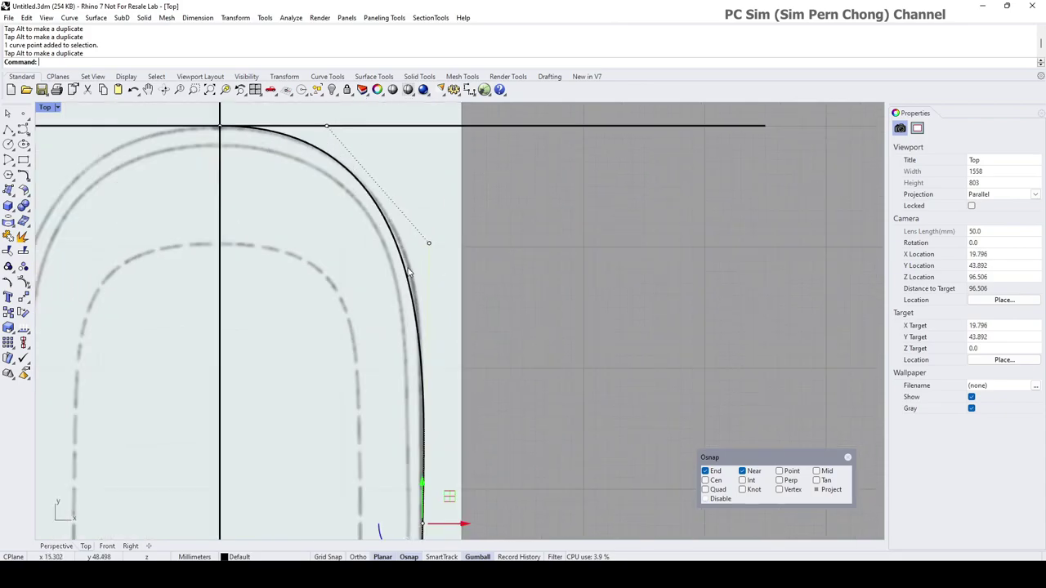
click(24, 282)
click(411, 285)
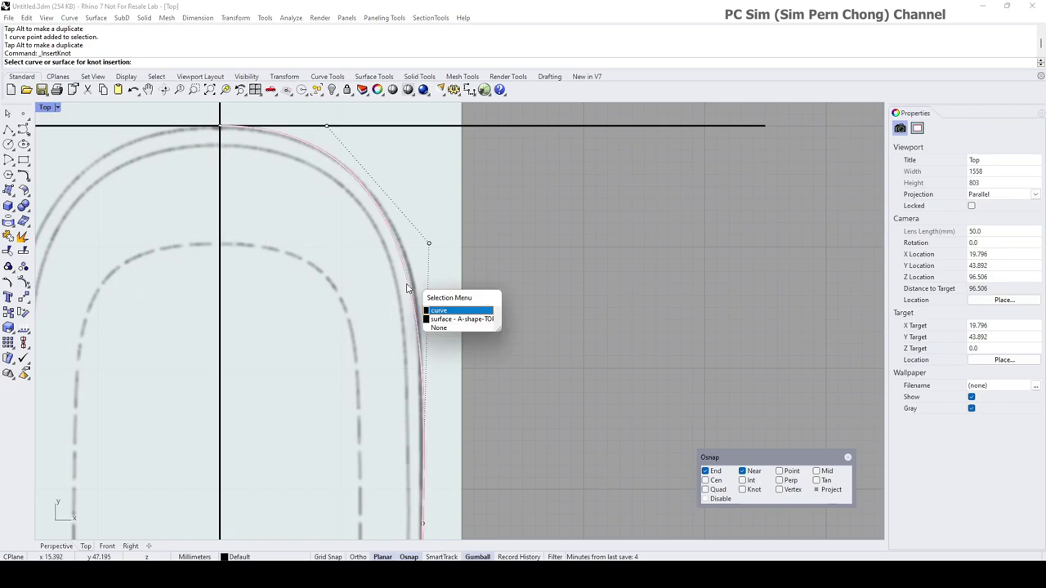
click(439, 311)
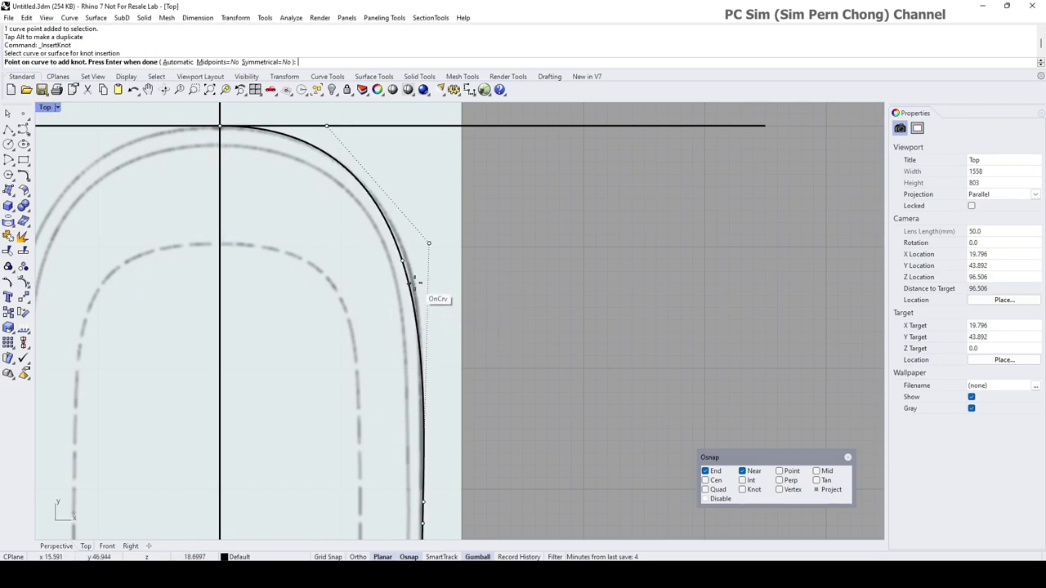
key(Return)
scroll(462, 327, down, 2)
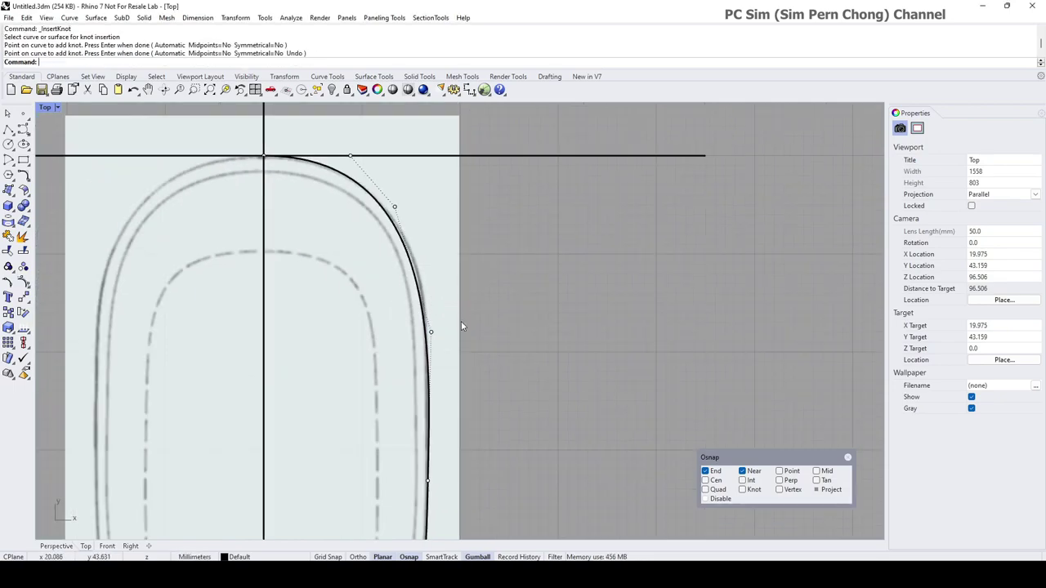
- Align the gumball to the object and slide the upper corner control point down along the curve's direction
click(409, 221)
click(423, 237)
right_click(493, 557)
click(523, 455)
drag(427, 268, 423, 263)
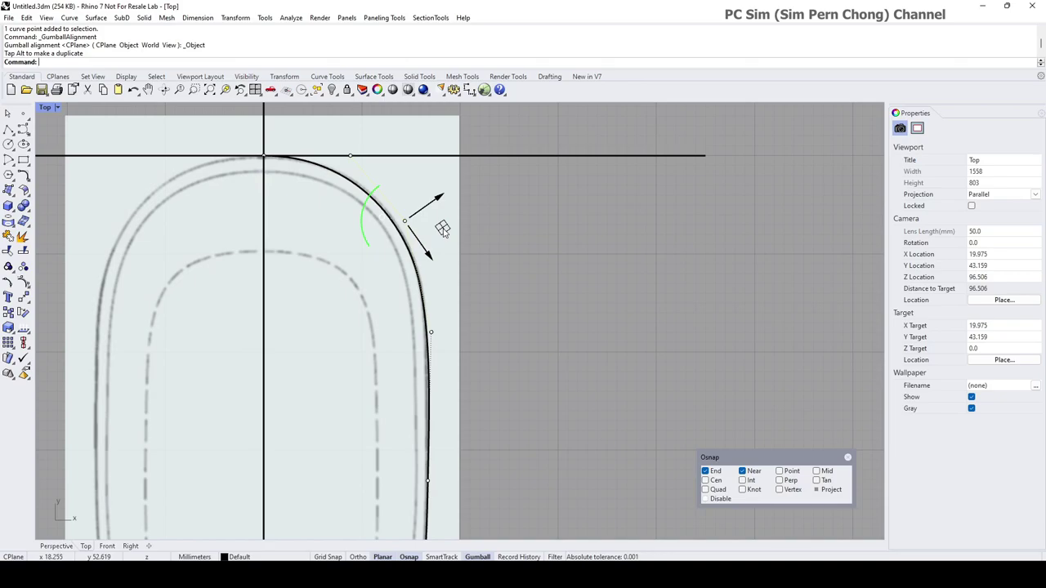
- Move the control point below the upper corner down along the side and slightly inward
click(432, 335)
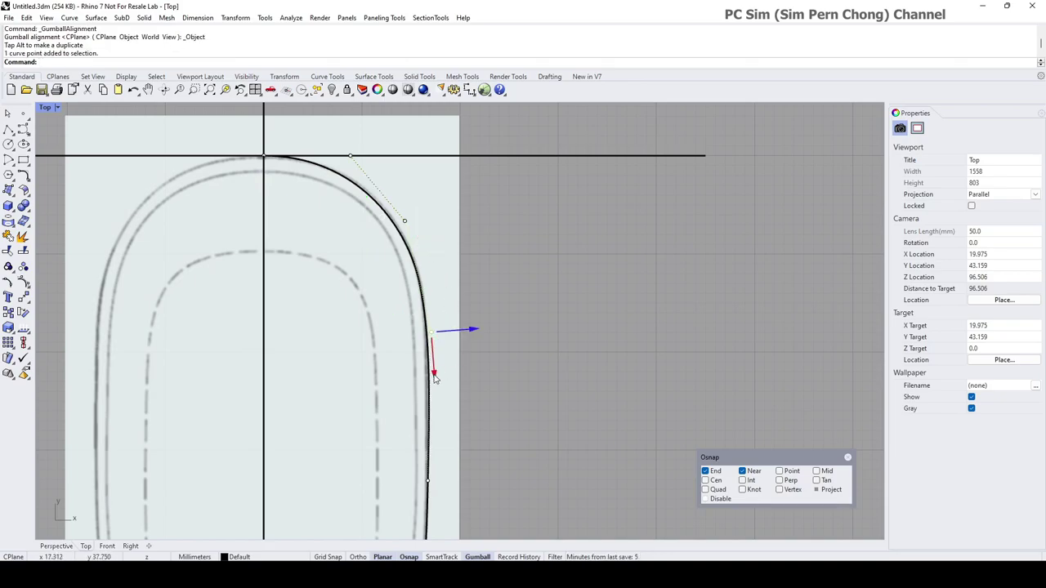
drag(434, 378, 434, 393)
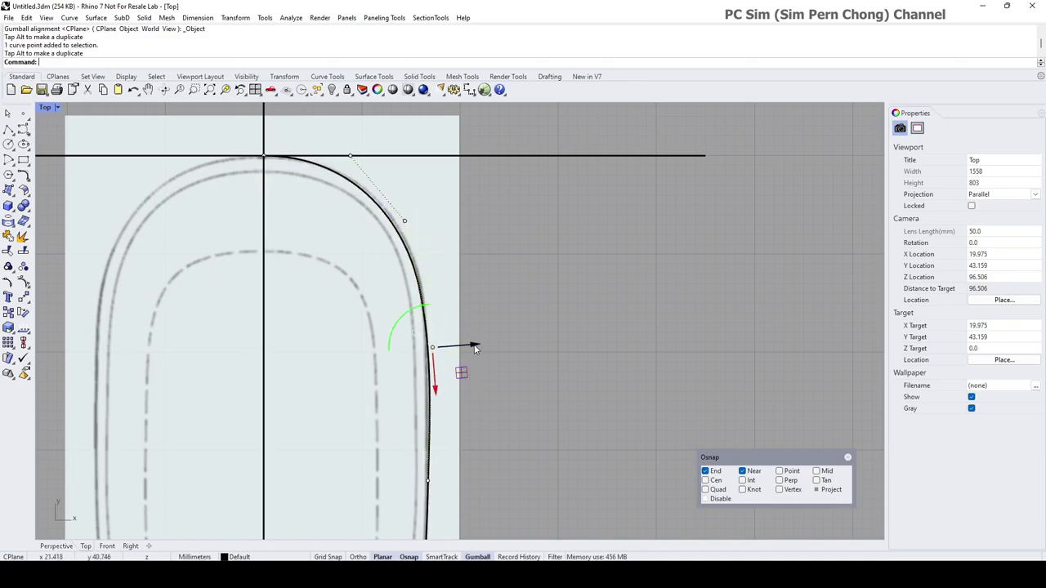
drag(475, 349, 471, 347)
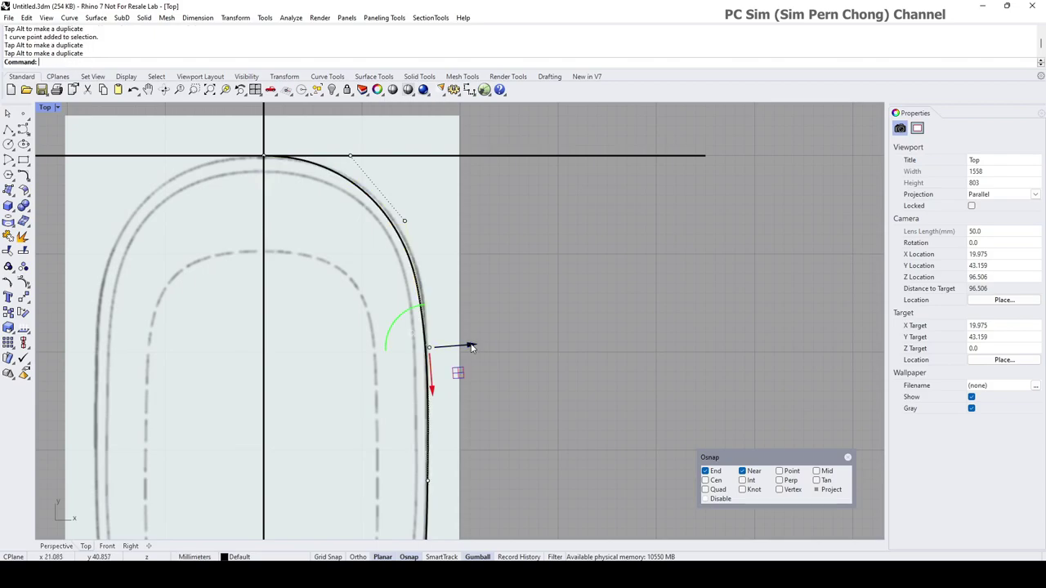
- Push the upper corner control point slightly outward, and fine-tune the next side control point slightly downward and outward
click(404, 220)
drag(440, 201, 446, 198)
right_drag(501, 336, 505, 253)
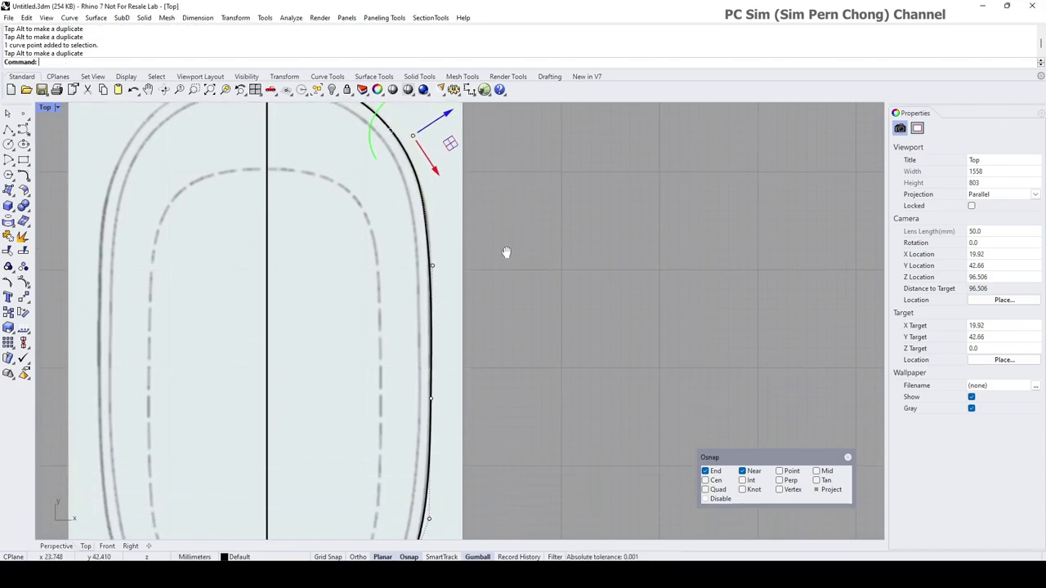
click(433, 264)
drag(436, 309, 435, 314)
drag(477, 268, 477, 268)
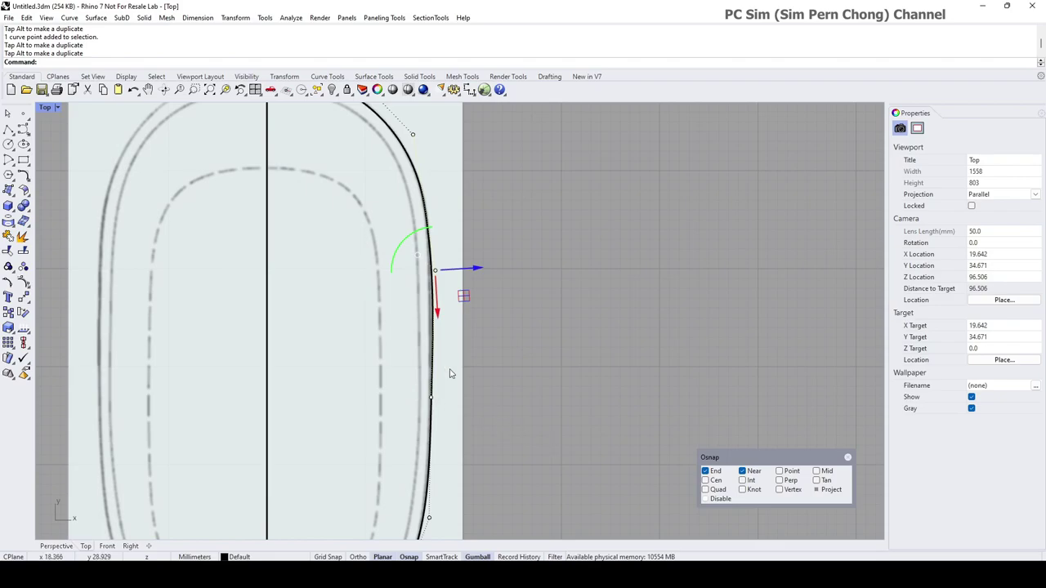
- Nudge the upper side control point slightly inward, and slide the upper corner control point a little further along the curve
scroll(476, 299, up, 3)
drag(441, 245, 435, 245)
right_drag(439, 244, 488, 372)
scroll(487, 326, down, 2)
right_drag(487, 321, 487, 375)
click(417, 220)
click(446, 250)
drag(445, 251, 444, 262)
- Fine-tune the control point at the middle of the long side against the sketch's outer outline
scroll(479, 282, down, 4)
right_drag(503, 396, 500, 305)
right_drag(491, 371, 491, 252)
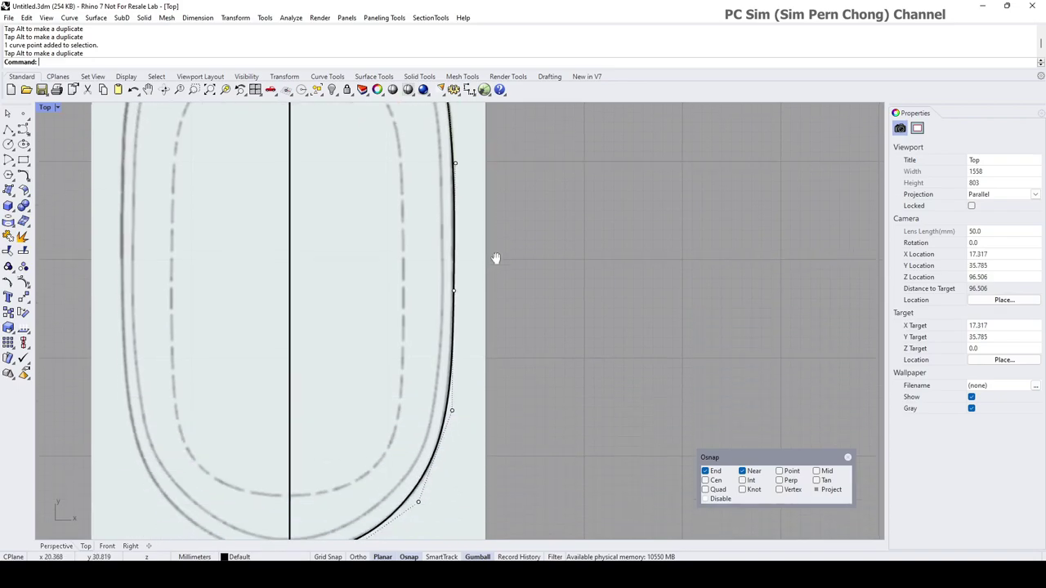
scroll(455, 296, up, 6)
click(451, 276)
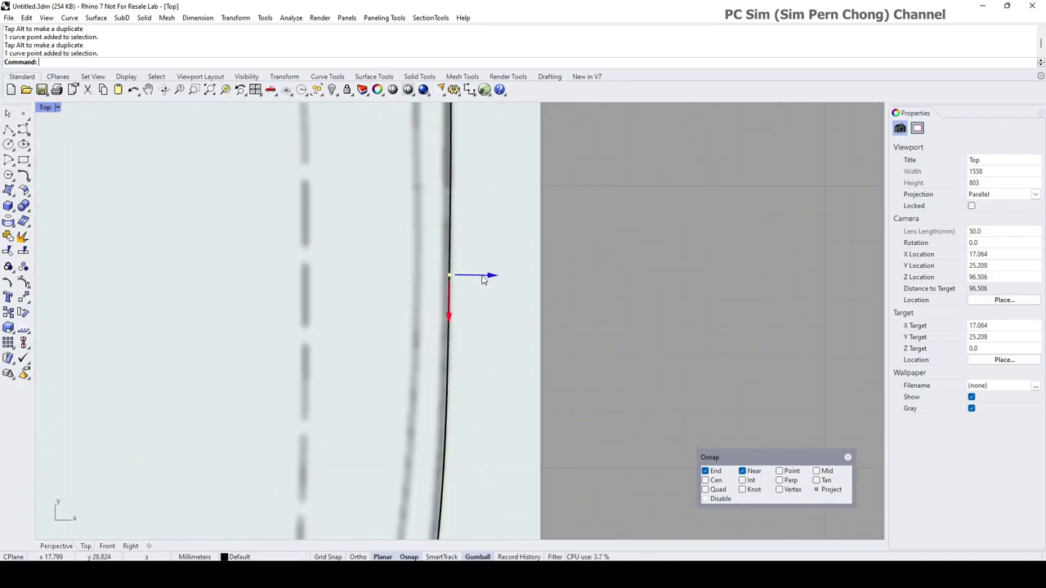
drag(482, 277, 482, 277)
scroll(489, 280, down, 16)
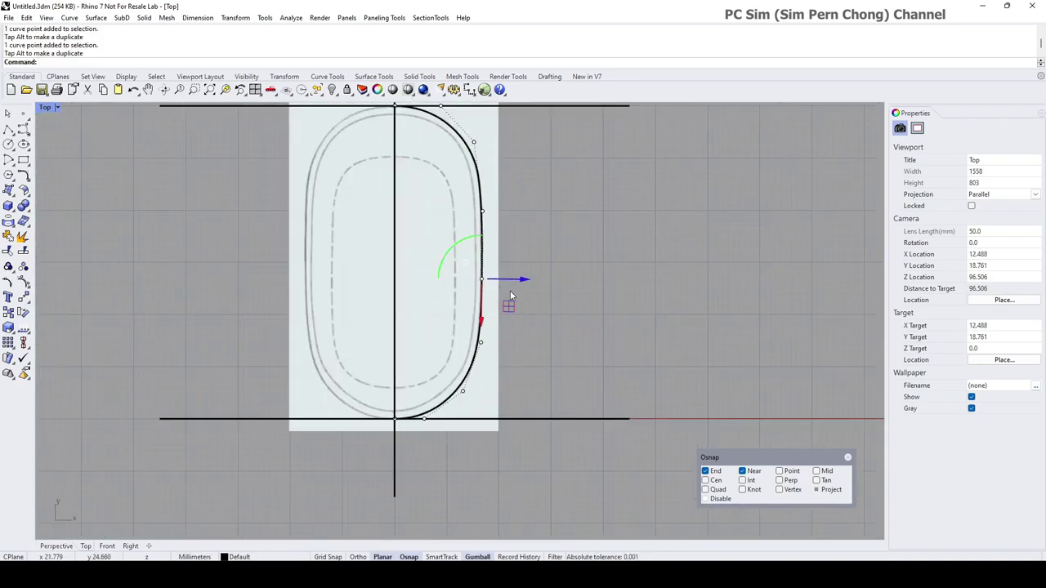
- Reselect the half outline curve and move its upper side control point further down and slightly inward onto the outline
key(Escape)
scroll(518, 299, up, 5)
click(470, 259)
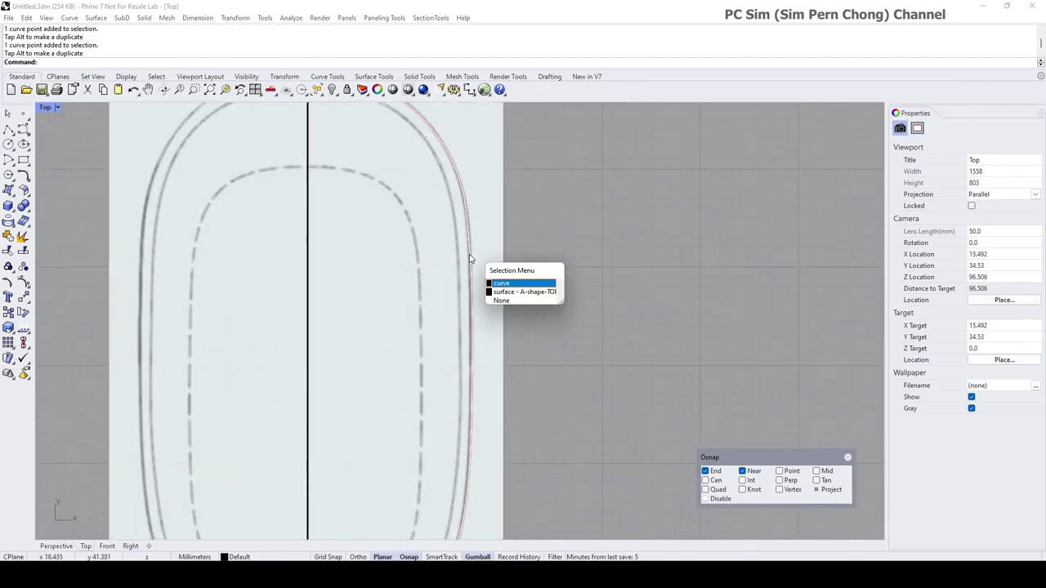
click(501, 284)
click(477, 273)
click(503, 299)
scroll(504, 269, up, 4)
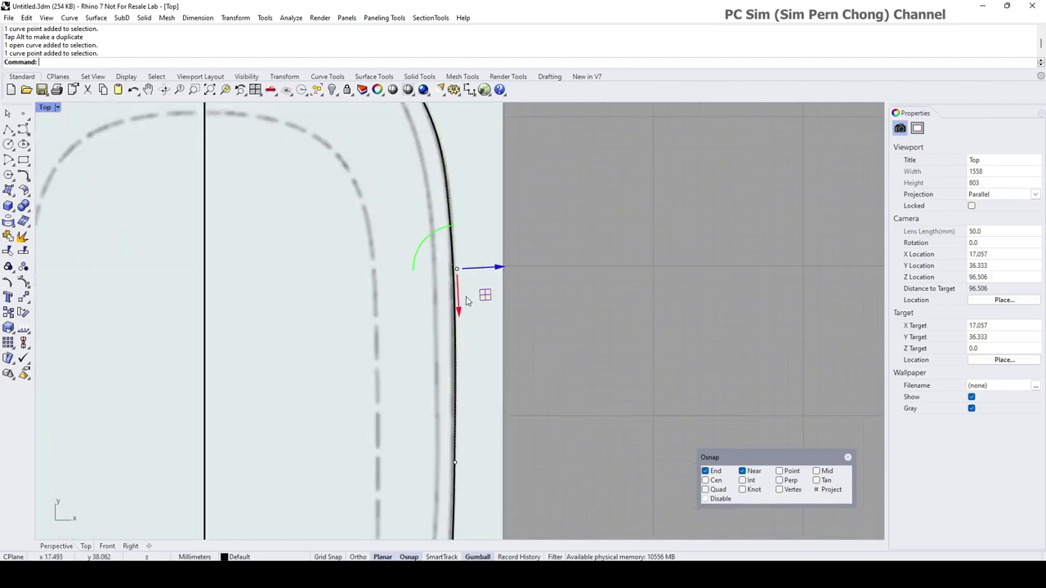
drag(460, 311, 461, 336)
drag(496, 293, 490, 292)
- Move the upper corner control point slightly outward and down along the curve to match the sketch's rounded corner
scroll(513, 344, down, 4)
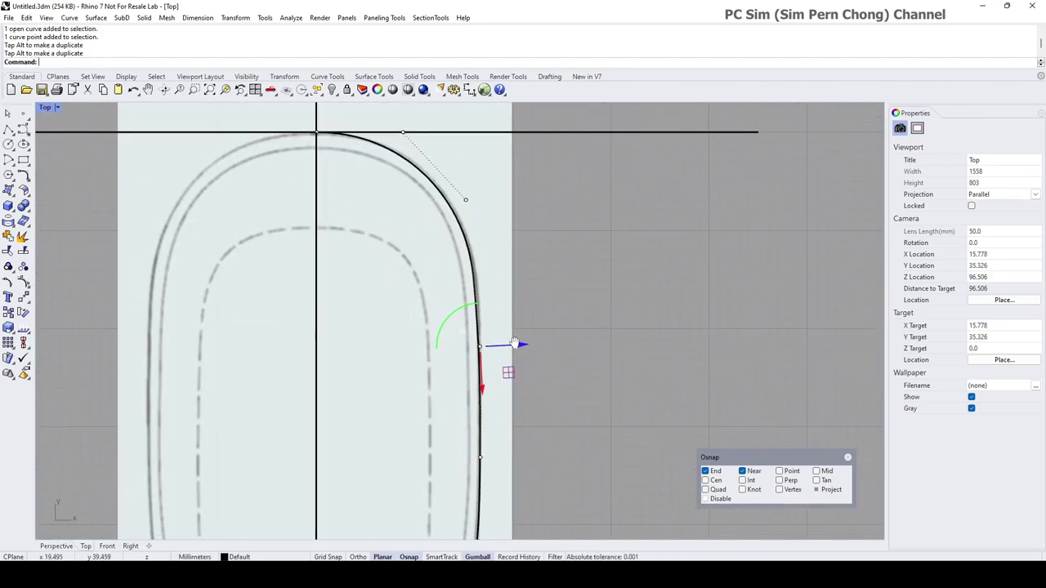
right_drag(514, 345, 515, 351)
click(471, 213)
click(496, 236)
drag(504, 190, 508, 198)
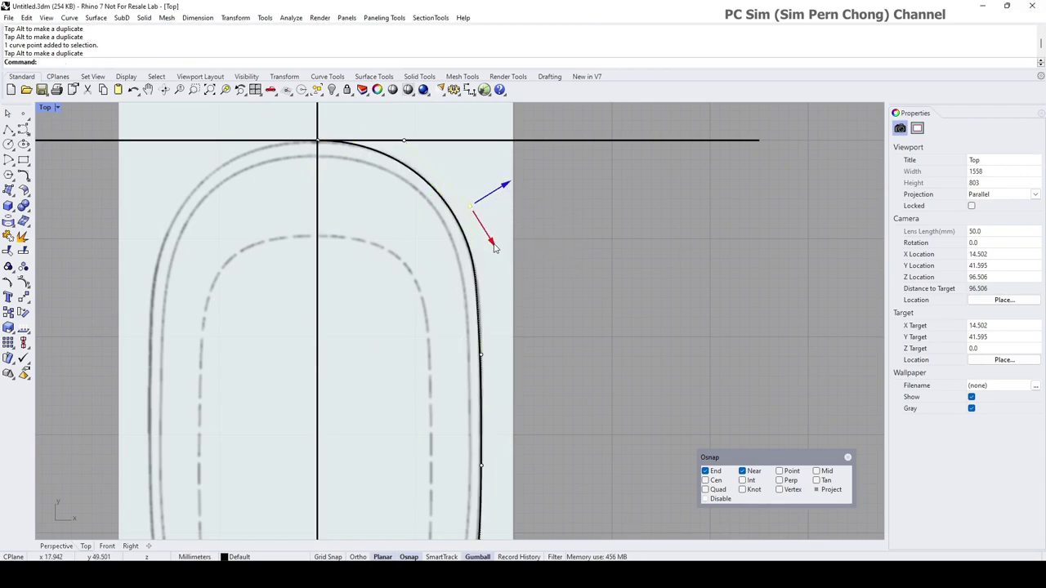
drag(489, 238, 496, 249)
- Nudge the upper side control point onto the sketch's outer outline, finish point editing, and show the curves in an enlarged Perspective view
scroll(498, 367, up, 3)
click(461, 349)
click(494, 376)
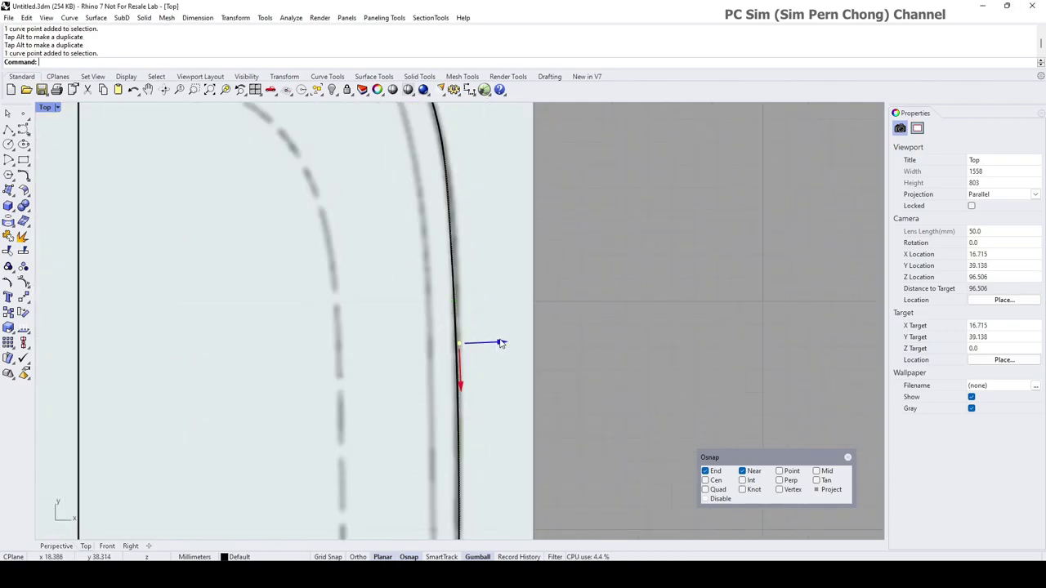
scroll(524, 264, down, 2)
scroll(499, 403, up, 3)
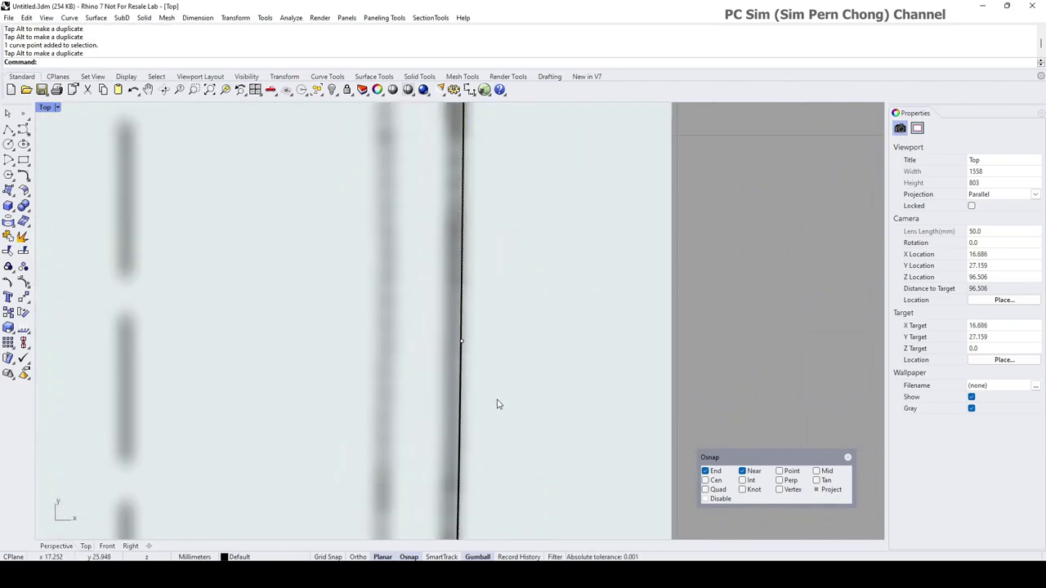
scroll(567, 350, down, 5)
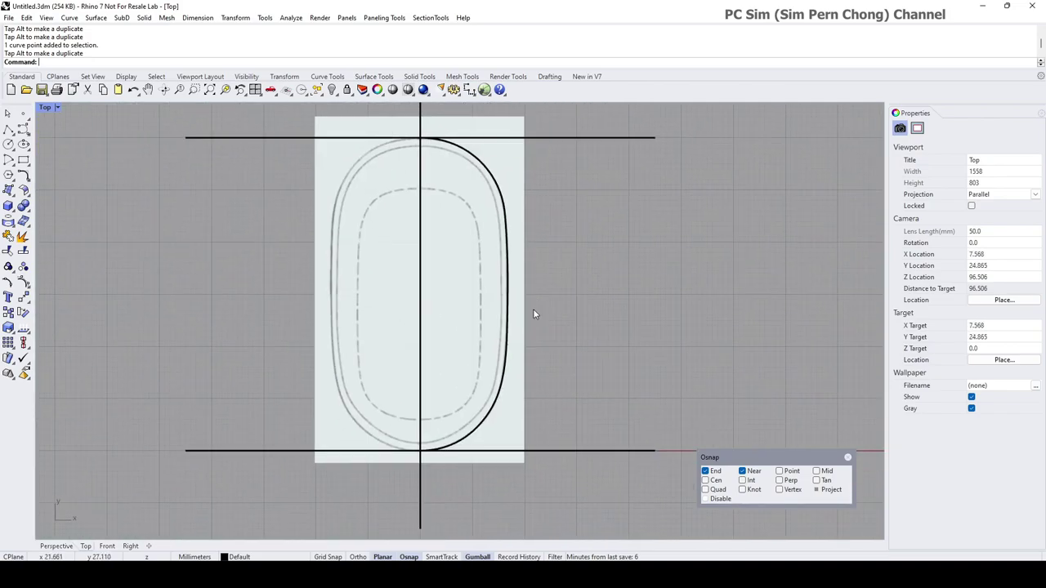
right_drag(568, 336, 559, 341)
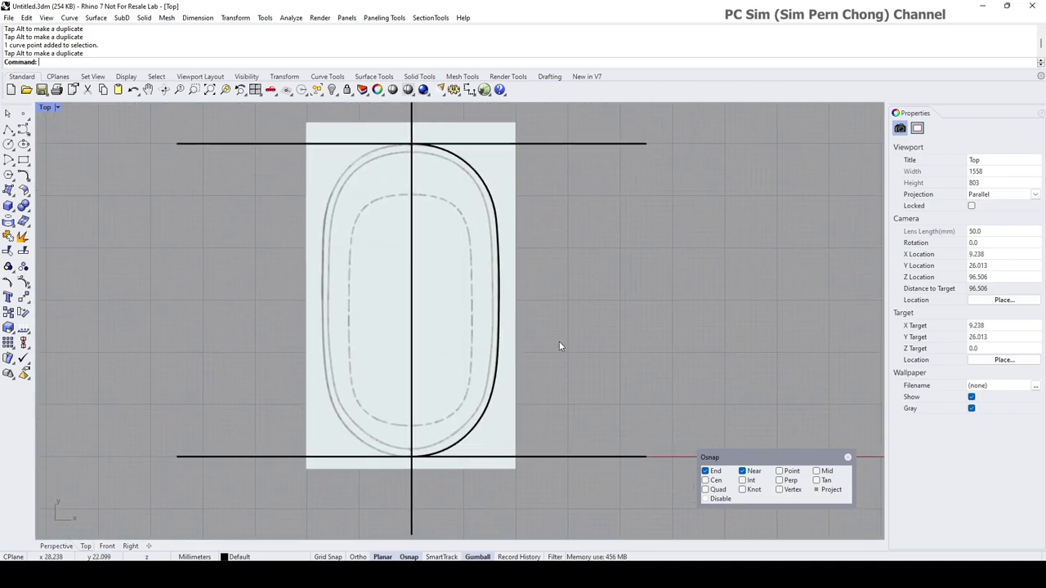
double_click(46, 108)
double_click(483, 108)
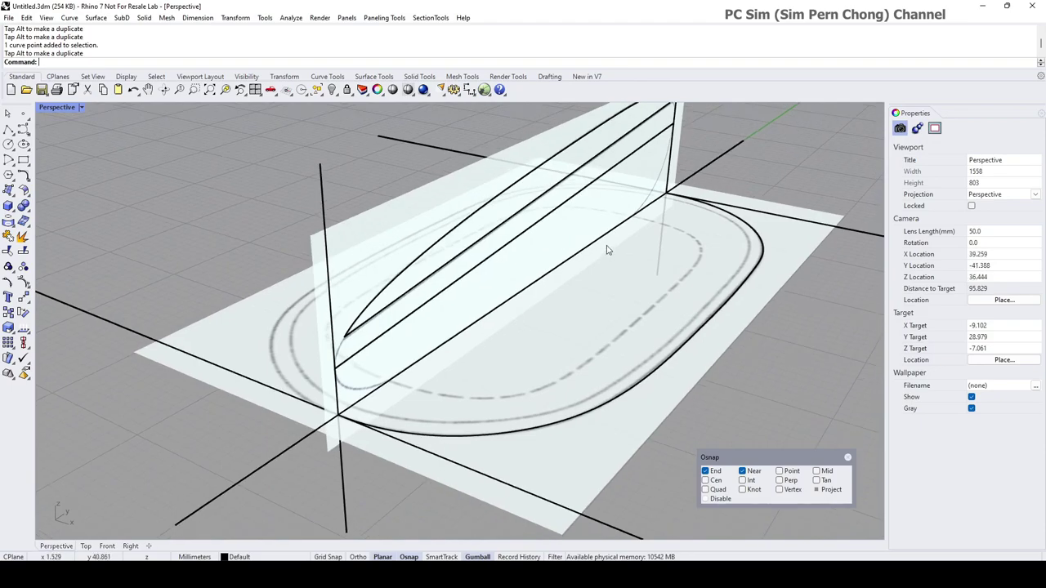
- Enable projected object snaps and place two point objects on the ground-plane centre line, projected from both ends of the upper side-profile curve
right_drag(611, 255, 585, 288)
right_drag(458, 440, 272, 401)
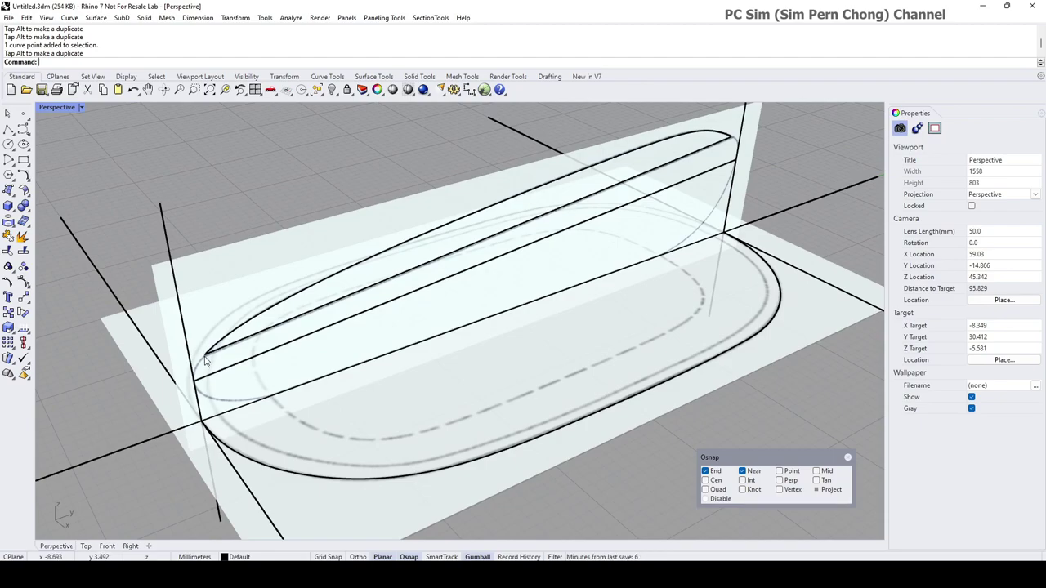
click(23, 115)
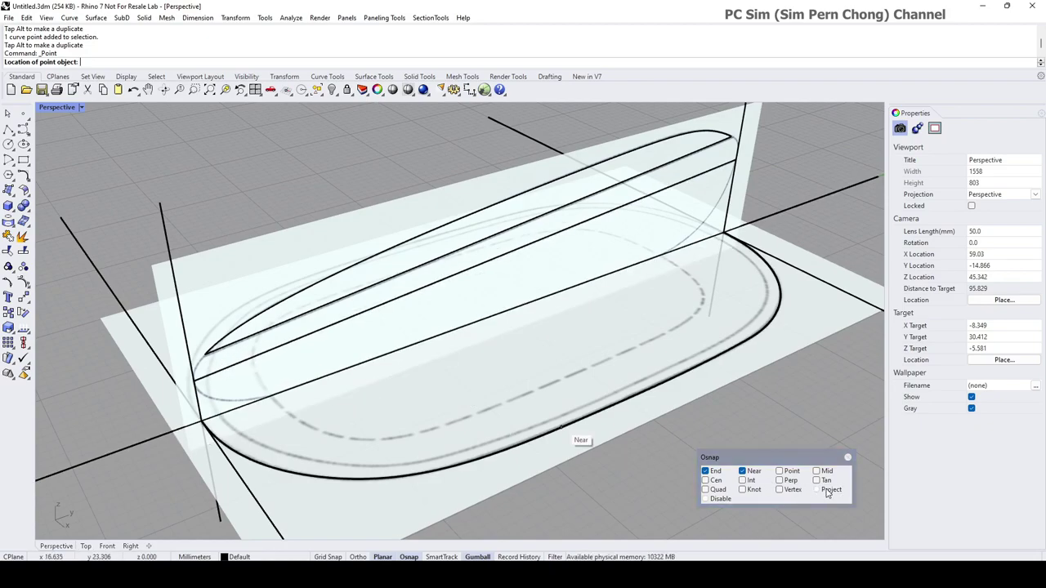
click(827, 491)
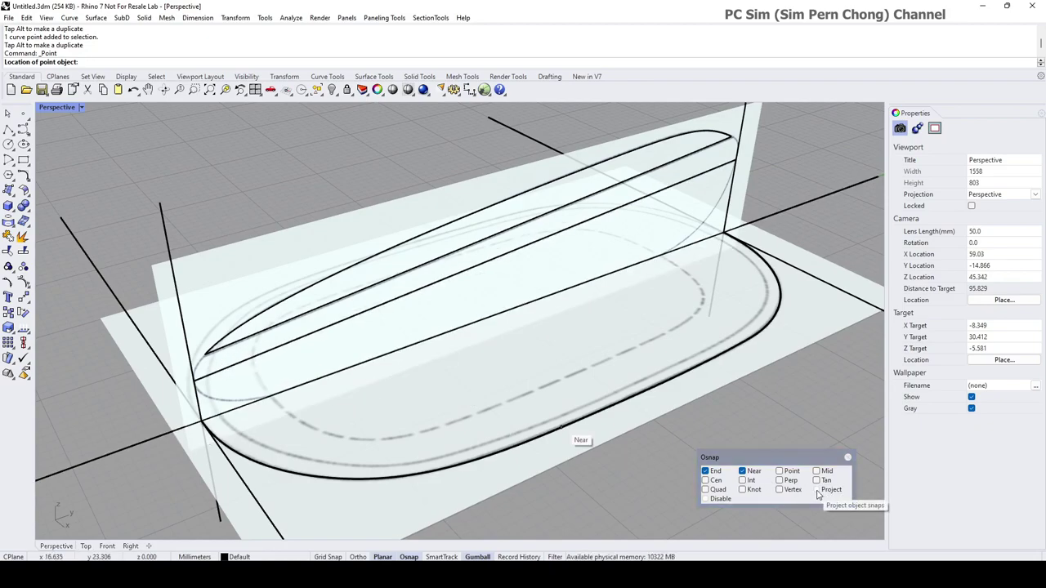
click(205, 353)
key(Return)
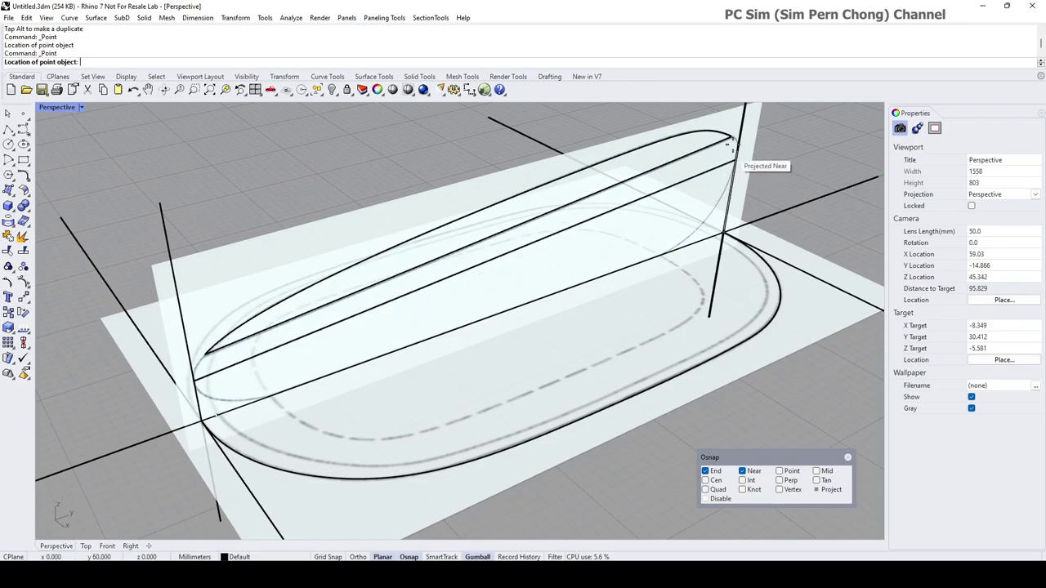
click(736, 170)
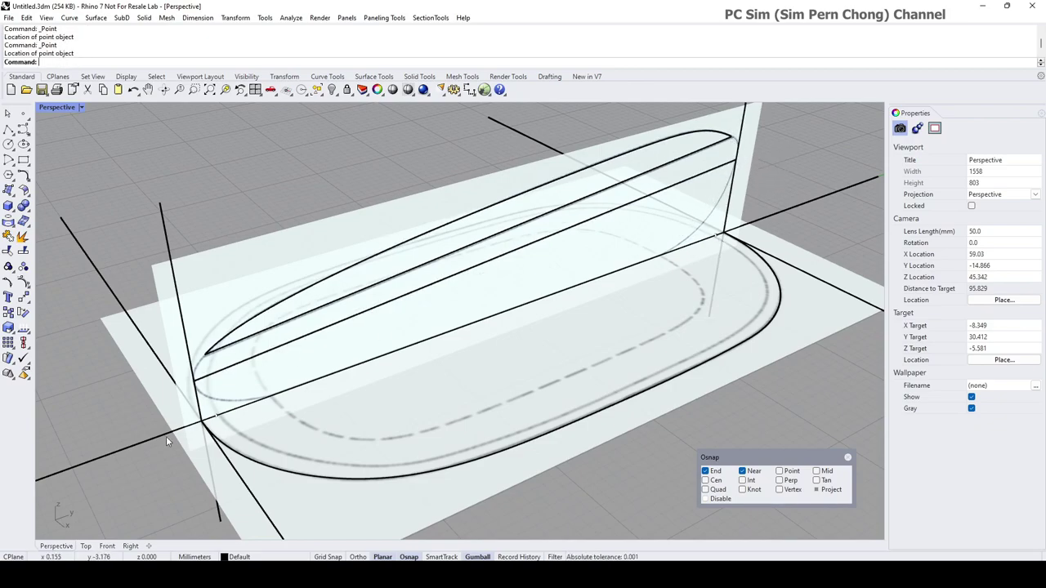
- In an enlarged Top view with Point snap enabled, start a degree-3 control-point curve at the upper projected point with its second point roughly level
double_click(47, 107)
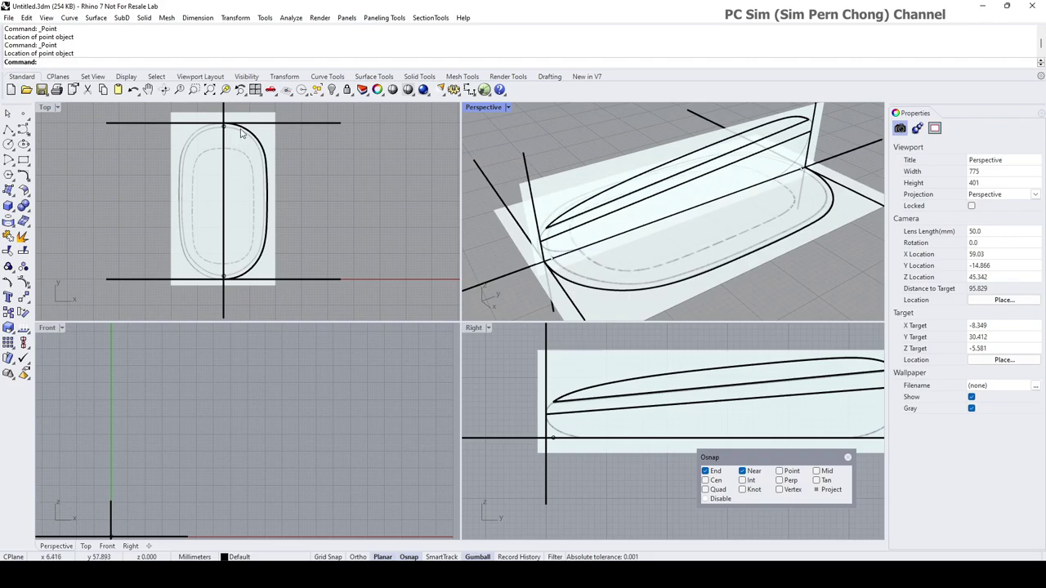
double_click(45, 107)
scroll(358, 196, up, 6)
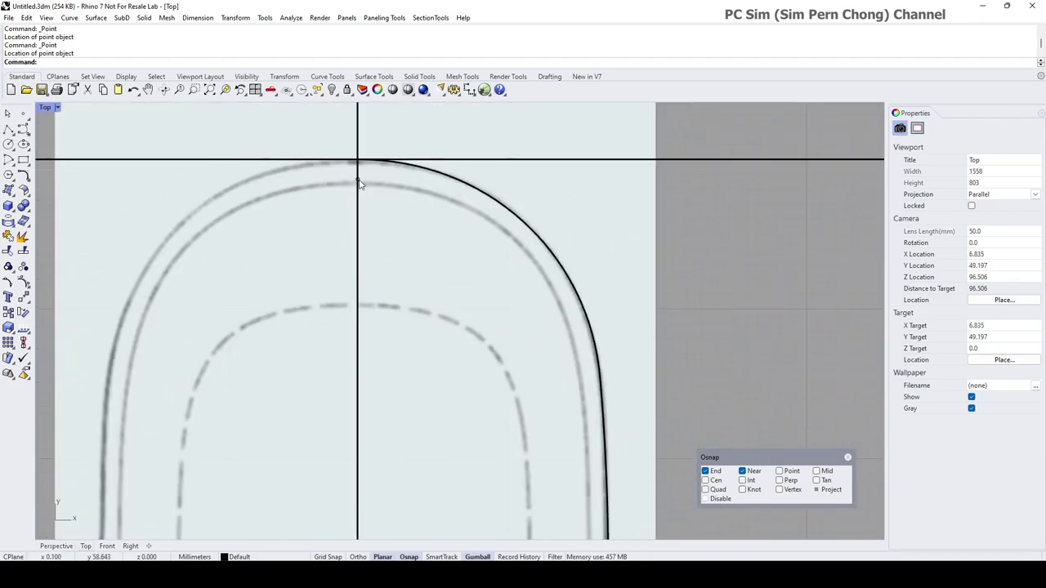
scroll(452, 207, down, 6)
right_drag(488, 312, 389, 339)
scroll(425, 204, down, 6)
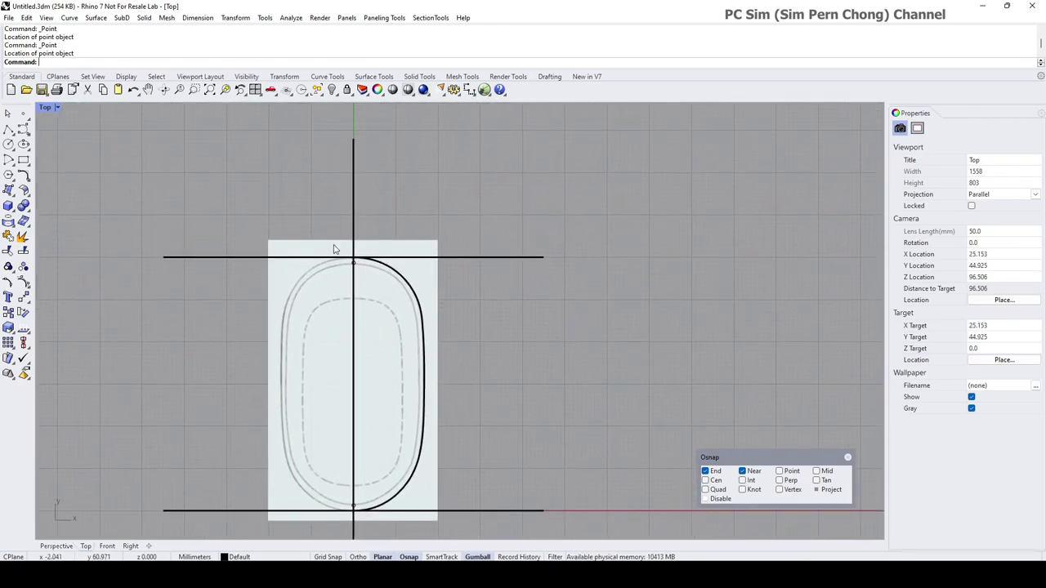
scroll(332, 248, up, 2)
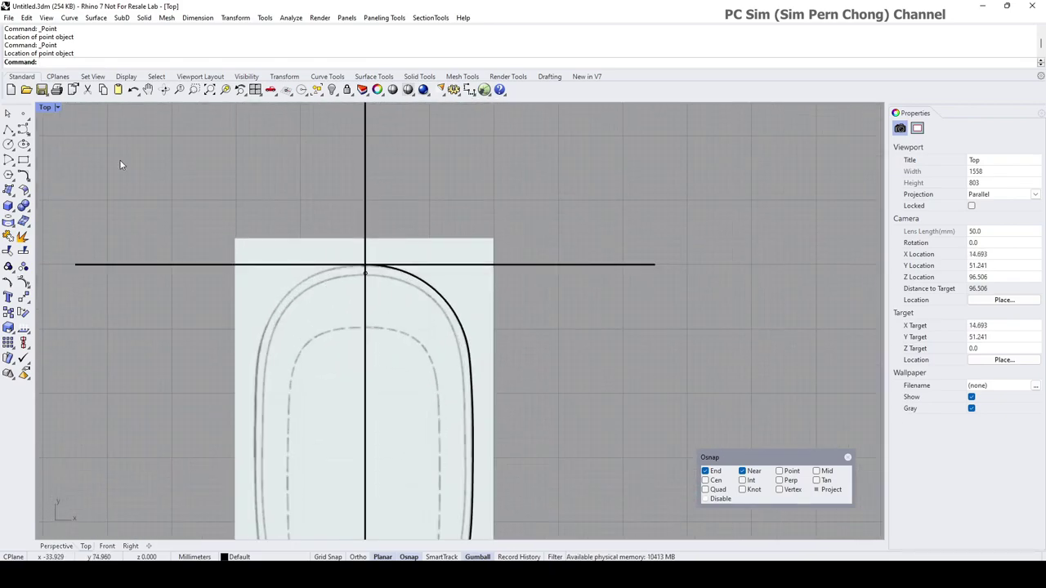
click(23, 129)
scroll(400, 307, up, 3)
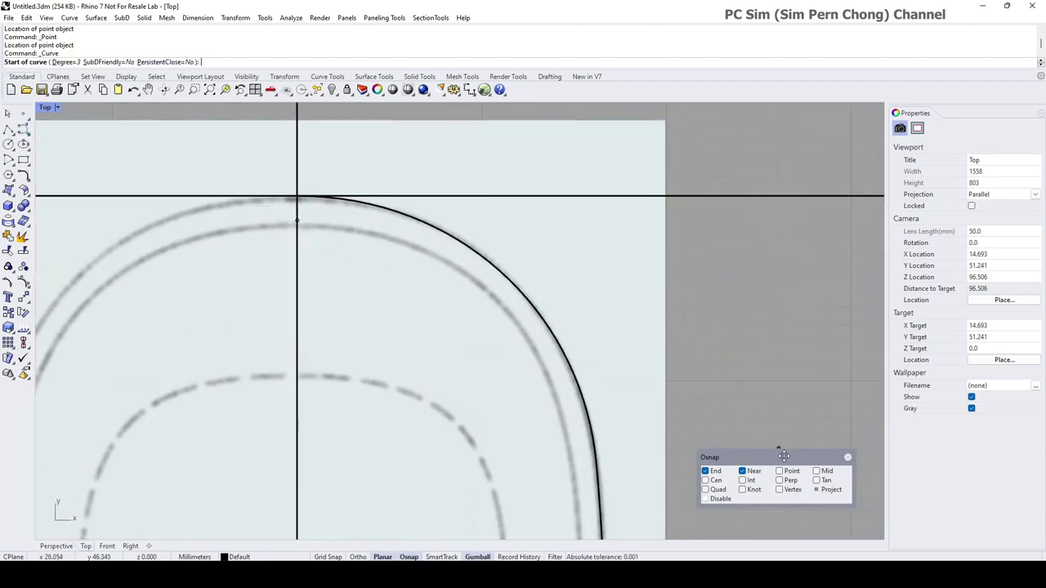
click(780, 472)
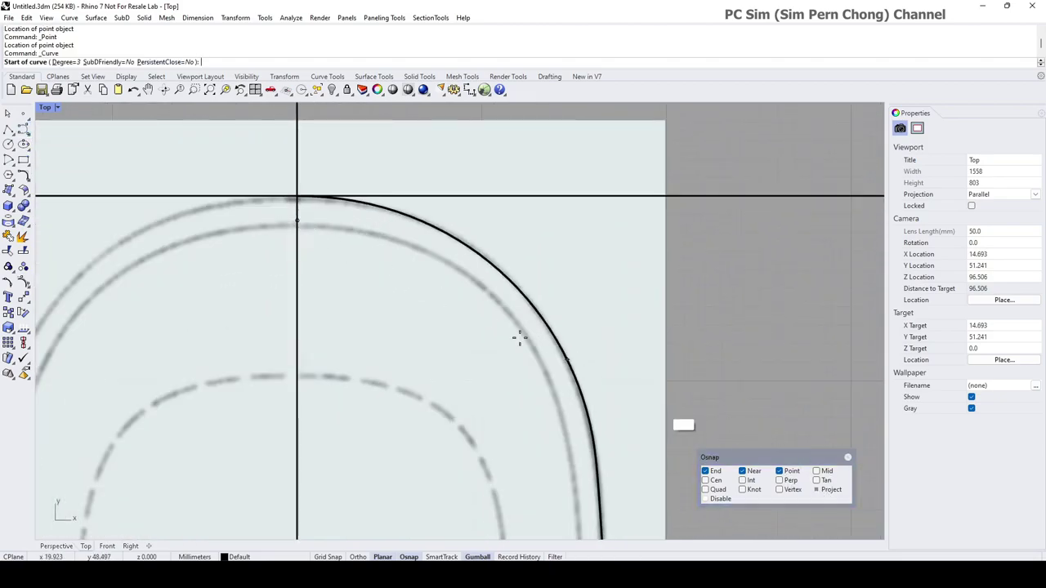
click(298, 220)
click(400, 222)
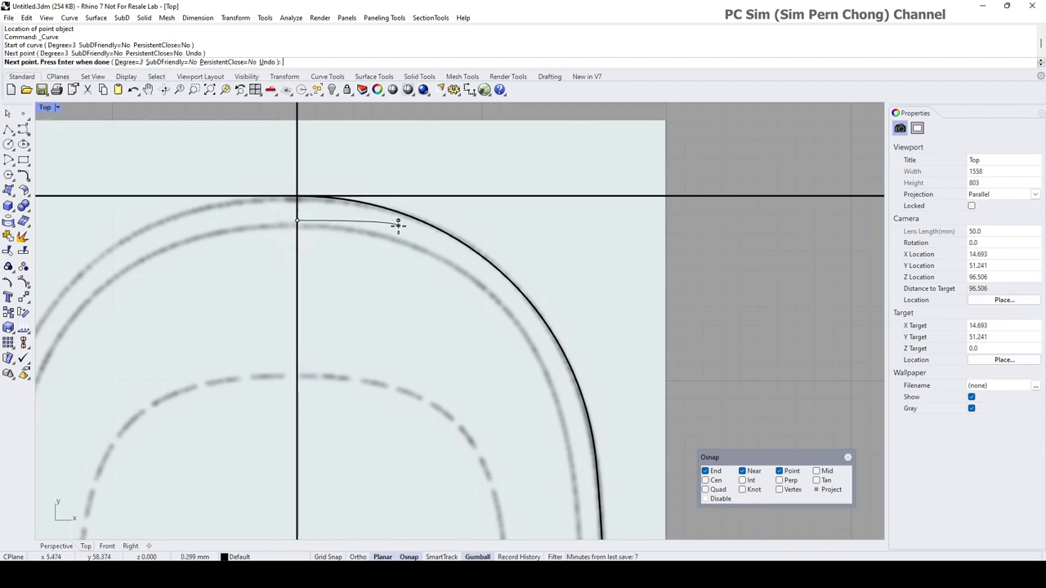
- Continue the control-point curve along the sketch's inner outline and end it at the lower projected point
click(499, 300)
right_drag(542, 372, 520, 257)
click(532, 296)
right_drag(562, 393, 538, 196)
click(534, 274)
right_drag(560, 472, 566, 227)
scroll(586, 320, down, 4)
right_drag(551, 409, 535, 325)
click(508, 308)
click(452, 357)
click(398, 372)
key(Return)
- Align the gumball to the CPlane and move the inner curve's second-to-last control point level with its lower endpoint
scroll(460, 309, up, 3)
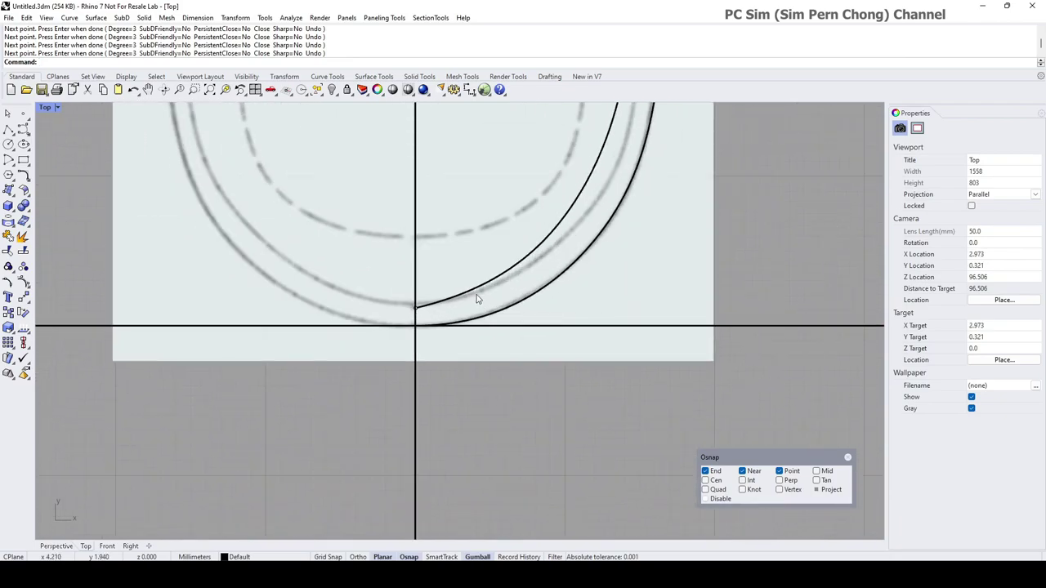
click(472, 292)
click(505, 318)
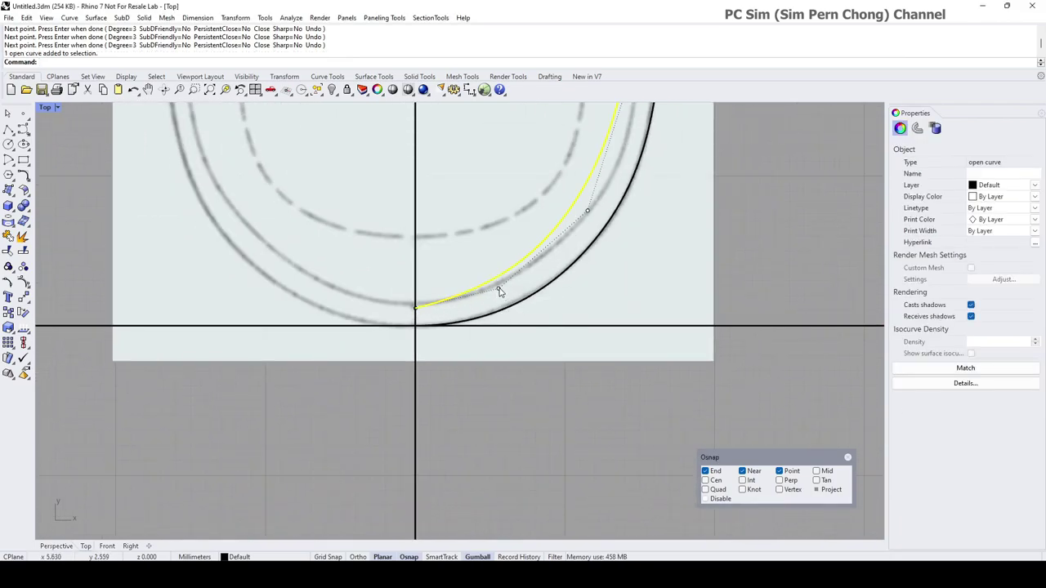
click(502, 295)
click(529, 318)
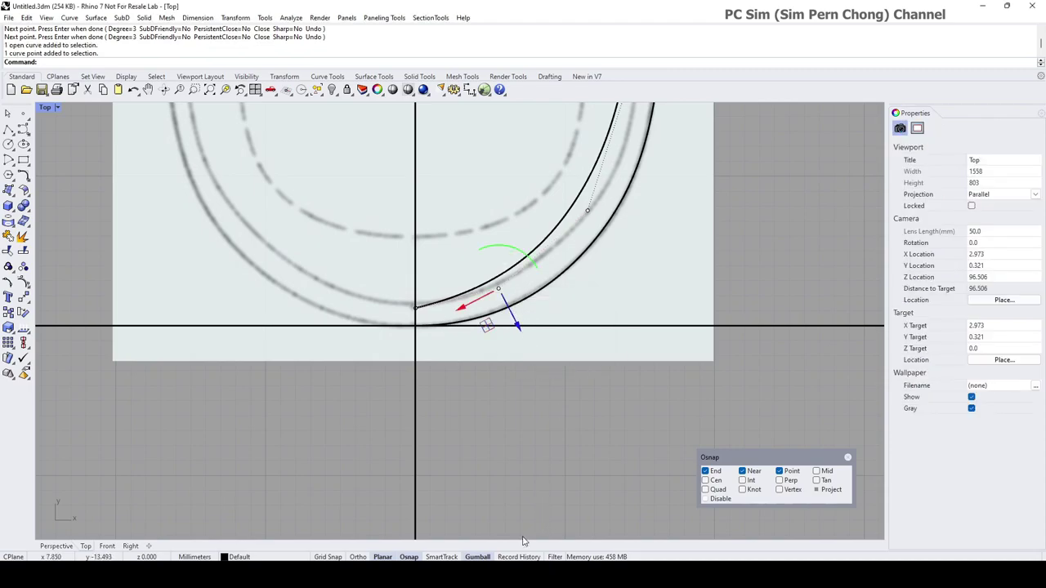
right_click(481, 557)
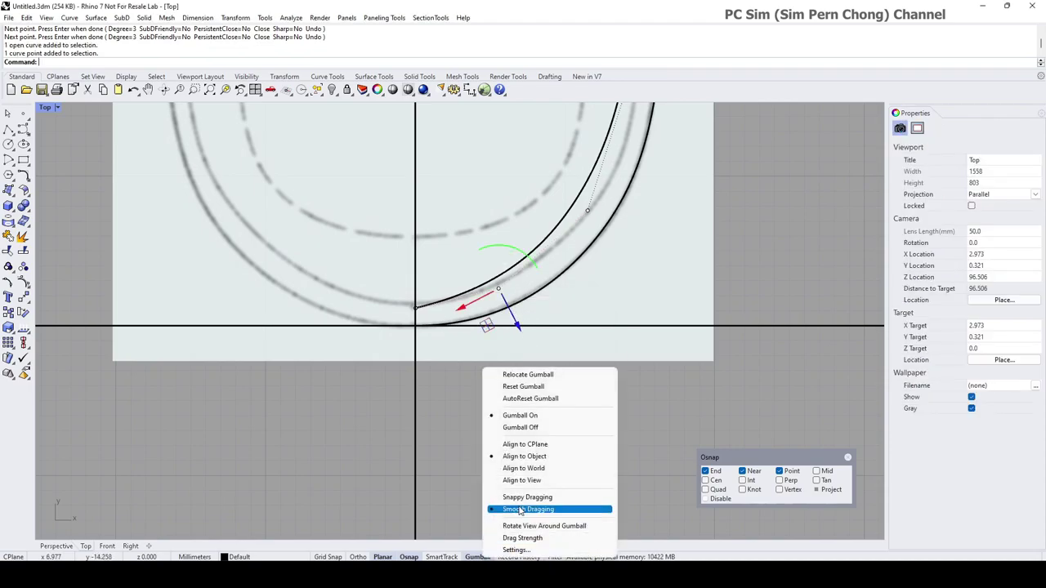
click(528, 444)
mouse_move(500, 292)
mouse_down()
mouse_move(417, 308)
mouse_move(519, 297)
mouse_up()
right_drag(521, 299, 459, 360)
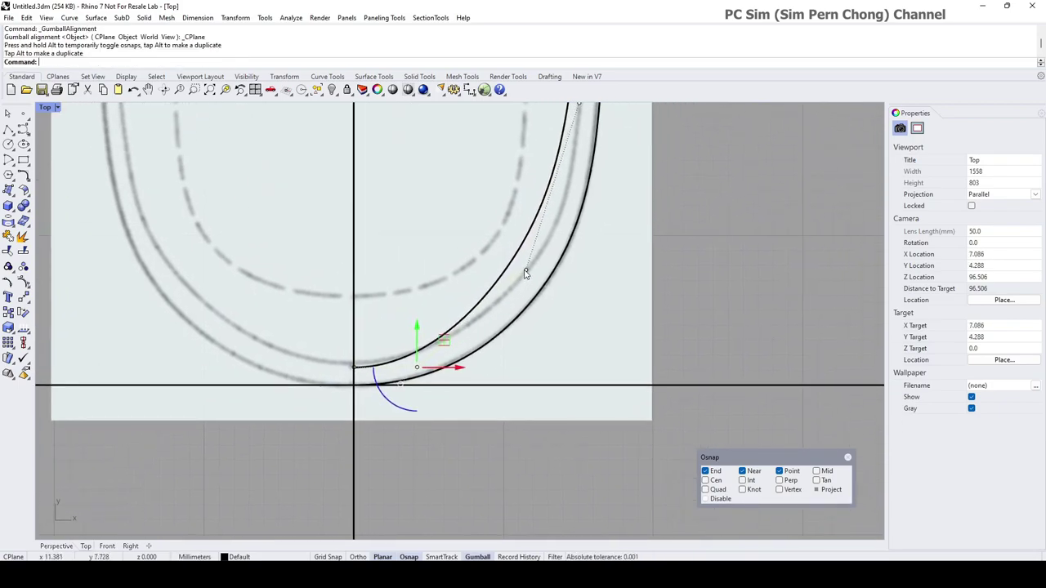
- Align the gumball to the object and move the lower corner control point outward to fit the sketch's inner outline
click(526, 272)
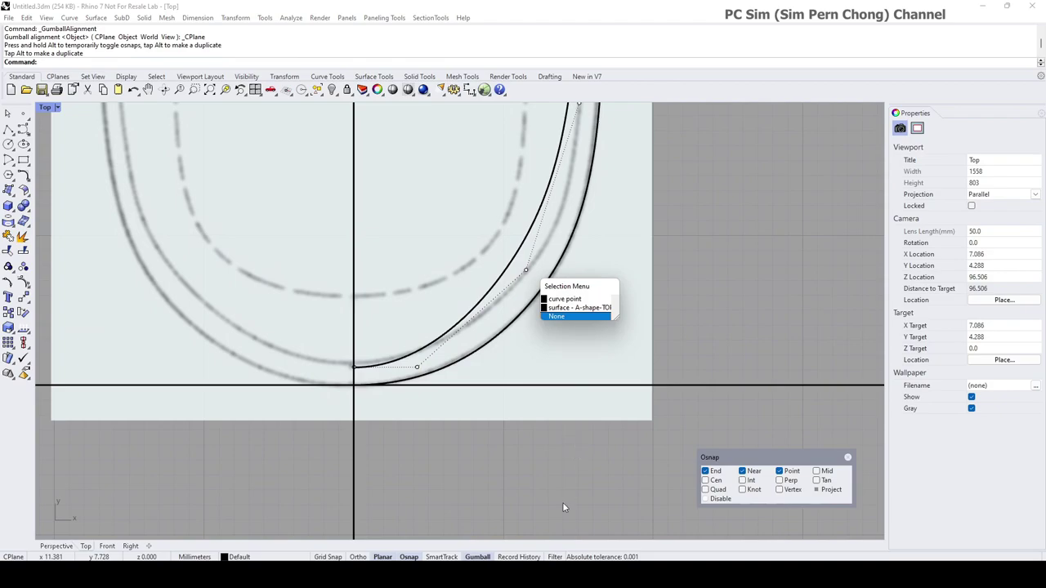
click(564, 299)
right_click(482, 558)
click(515, 456)
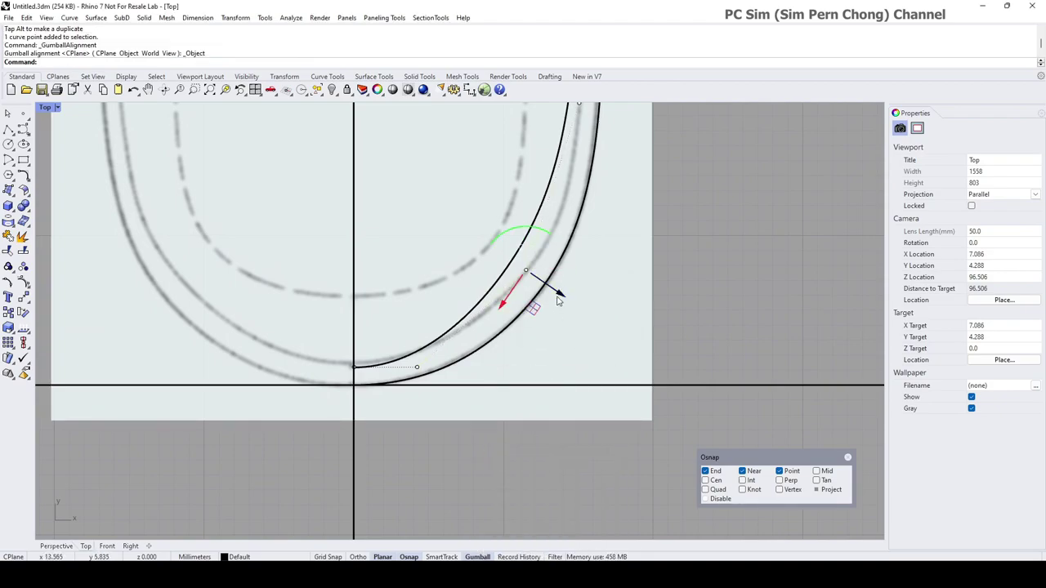
drag(558, 293, 513, 328)
scroll(576, 277, down, 2)
- Move the inner curve's lower side control point outward, and shift the middle side control point down along the curve and slightly outward
right_drag(579, 273, 504, 385)
click(504, 252)
click(531, 282)
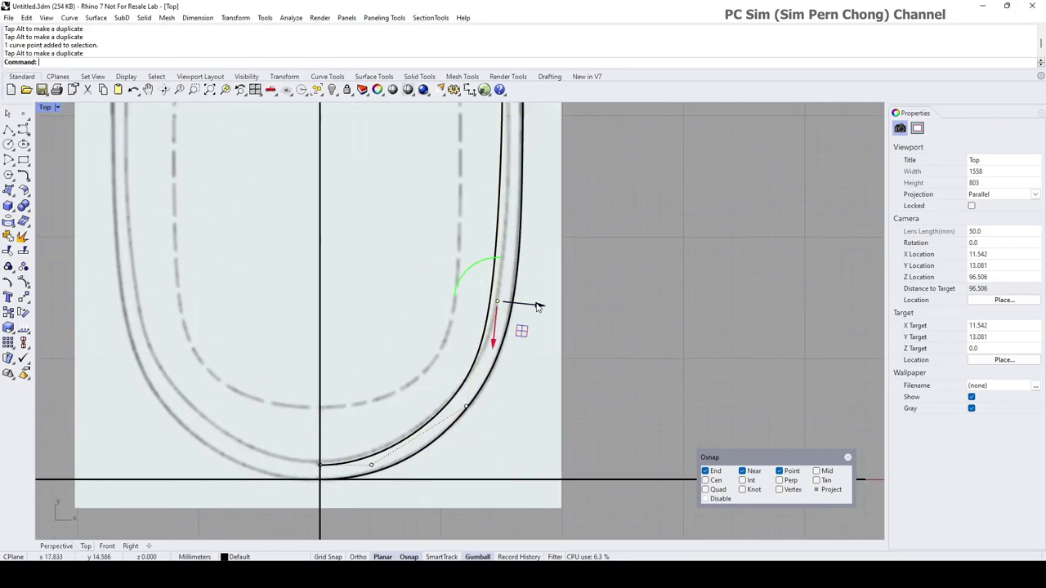
scroll(551, 295, down, 4)
right_drag(559, 267, 555, 419)
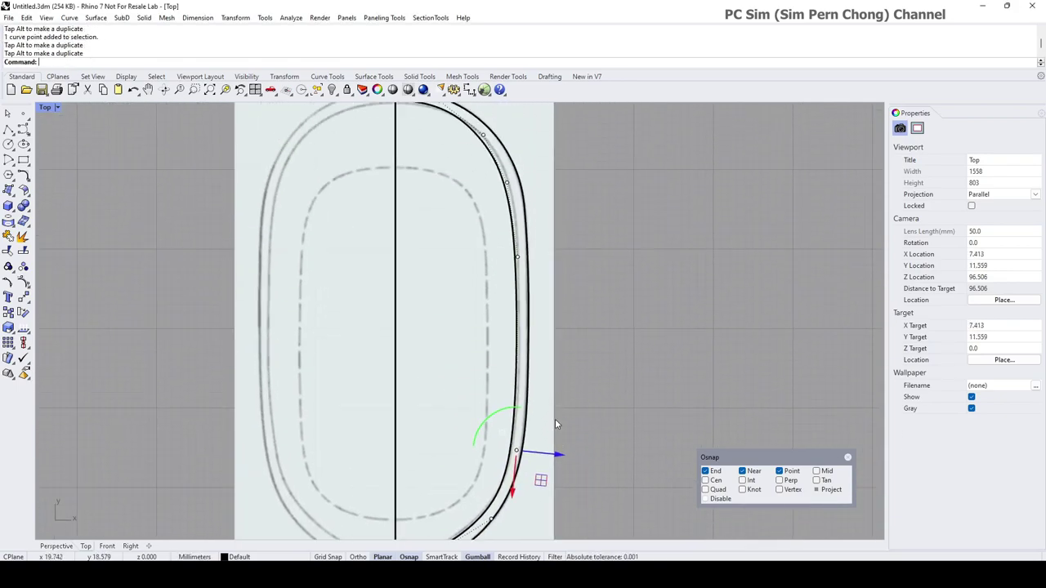
click(520, 256)
click(549, 286)
drag(520, 290, 520, 338)
drag(558, 306, 561, 305)
- Move the inner curve's upper side control point outward to match the sketch's inner outline
right_drag(530, 224, 509, 335)
click(488, 292)
click(525, 322)
drag(522, 285, 535, 283)
- Nudge the upper corner control point outward and shift the side control point below it slightly down along the curve
right_drag(532, 293, 533, 361)
scroll(446, 318, up, 6)
click(481, 310)
click(519, 336)
drag(514, 283, 514, 278)
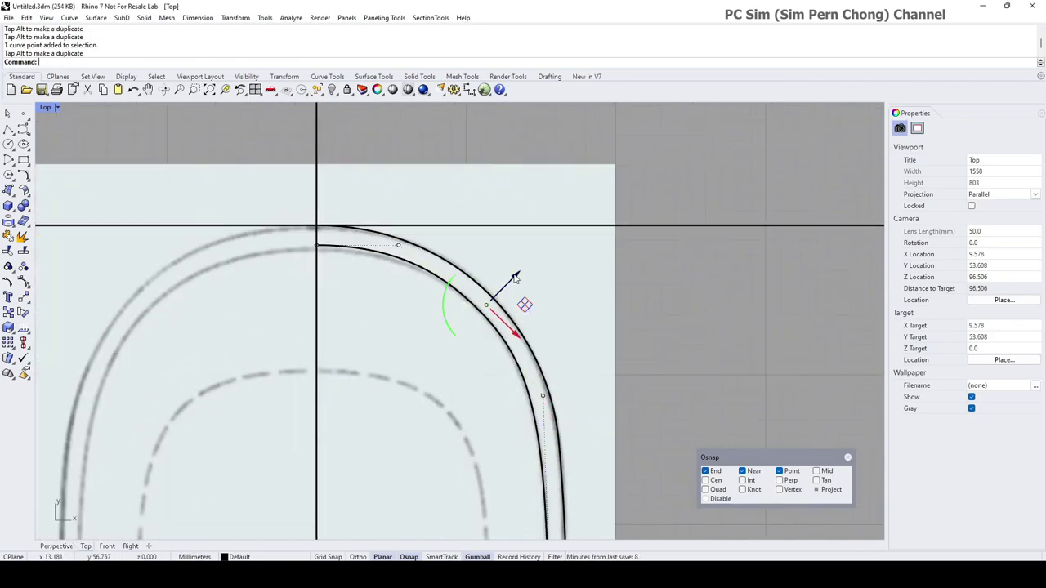
click(544, 396)
click(587, 428)
drag(552, 431, 555, 445)
- Fine-tune the inner curve's lower side control point slightly outward and up along the curve
right_drag(591, 474, 559, 266)
mouse_move(559, 410)
right_down()
mouse_move(558, 241)
mouse_move(566, 247)
right_up()
right_drag(553, 383, 559, 277)
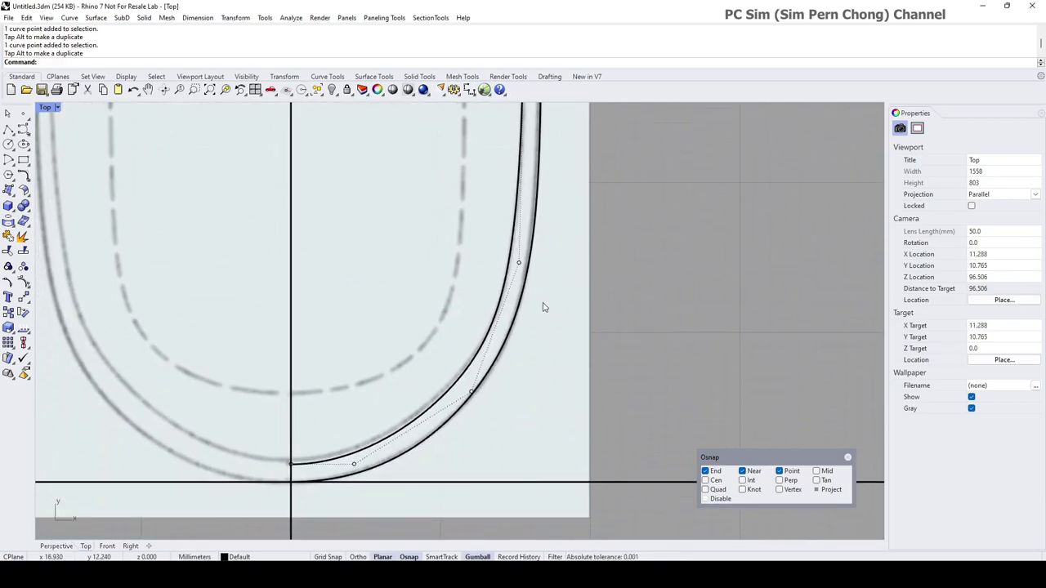
click(519, 264)
click(557, 295)
drag(551, 268, 553, 269)
drag(516, 301, 518, 289)
- Finish point editing, show the curves in an enlarged Perspective view, and float the Curve Tools toolbar
scroll(564, 333, down, 2)
right_drag(564, 334, 548, 435)
scroll(558, 388, down, 6)
scroll(516, 459, up, 6)
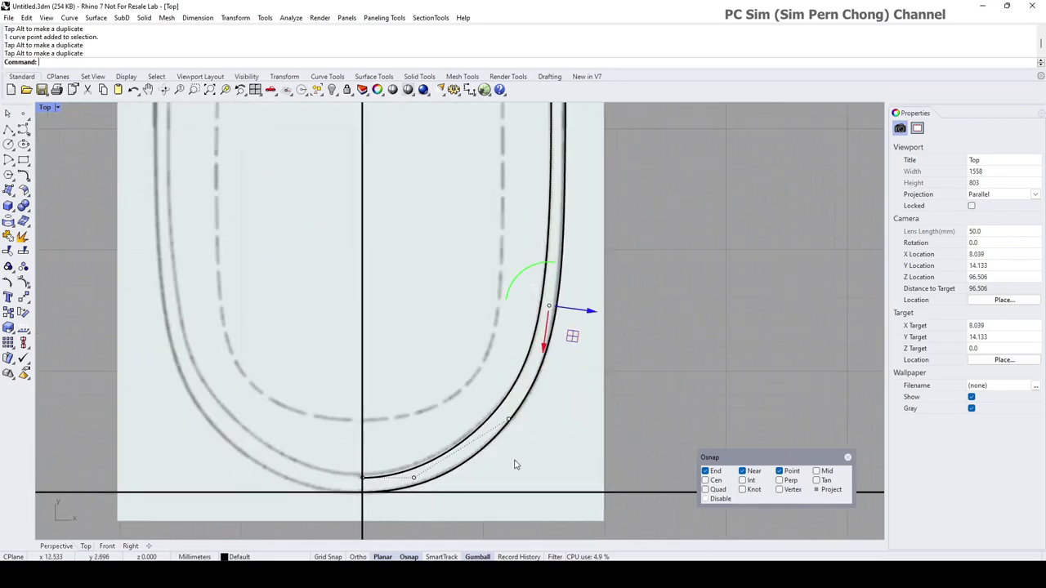
key(Escape)
key(Escape)
scroll(516, 458, down, 10)
double_click(46, 108)
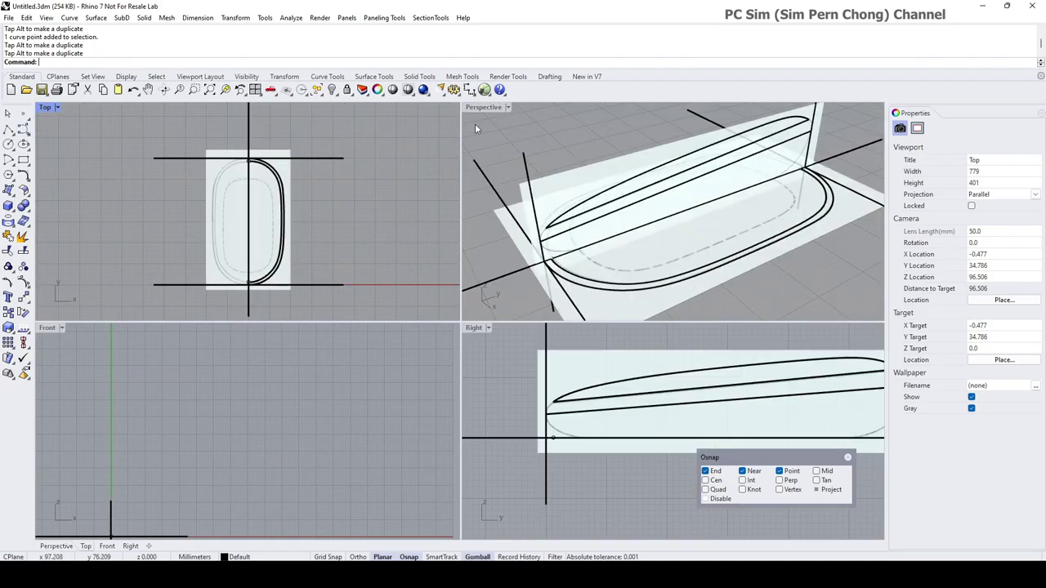
double_click(479, 108)
mouse_move(479, 198)
right_down()
mouse_move(448, 222)
mouse_move(499, 197)
right_up()
right_drag(617, 288, 622, 284)
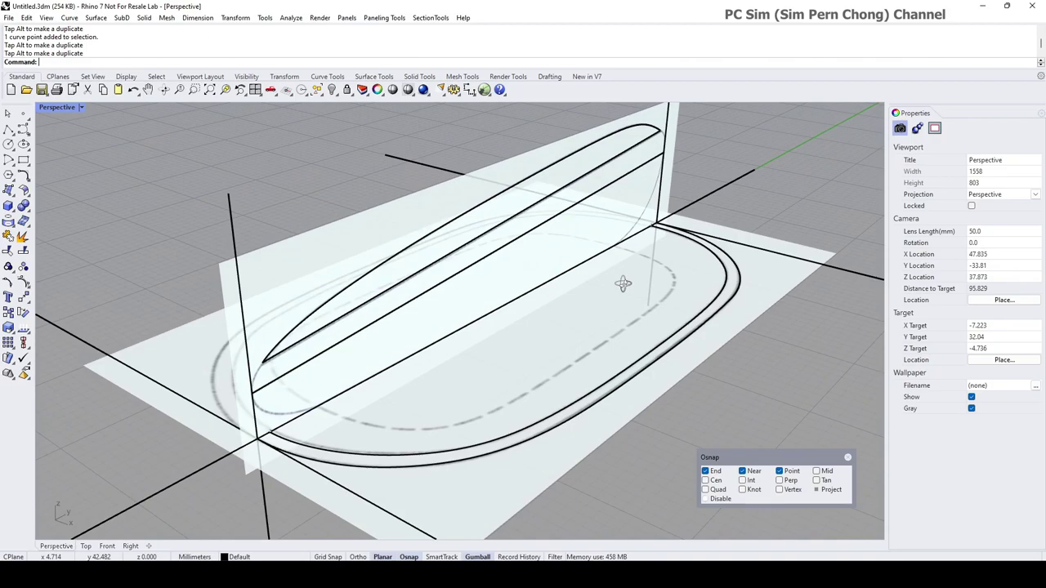
click(23, 174)
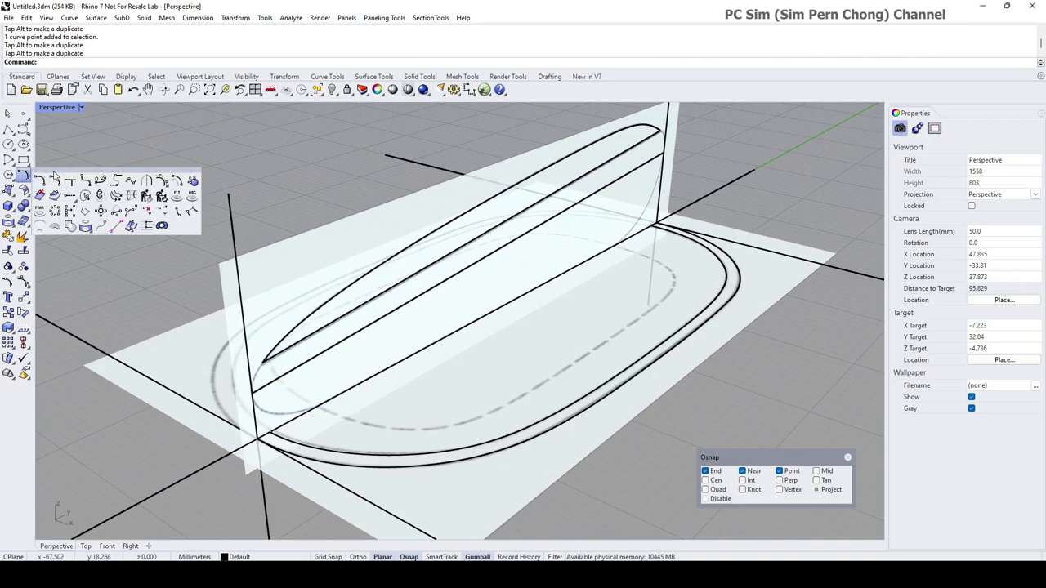
drag(53, 159, 78, 151)
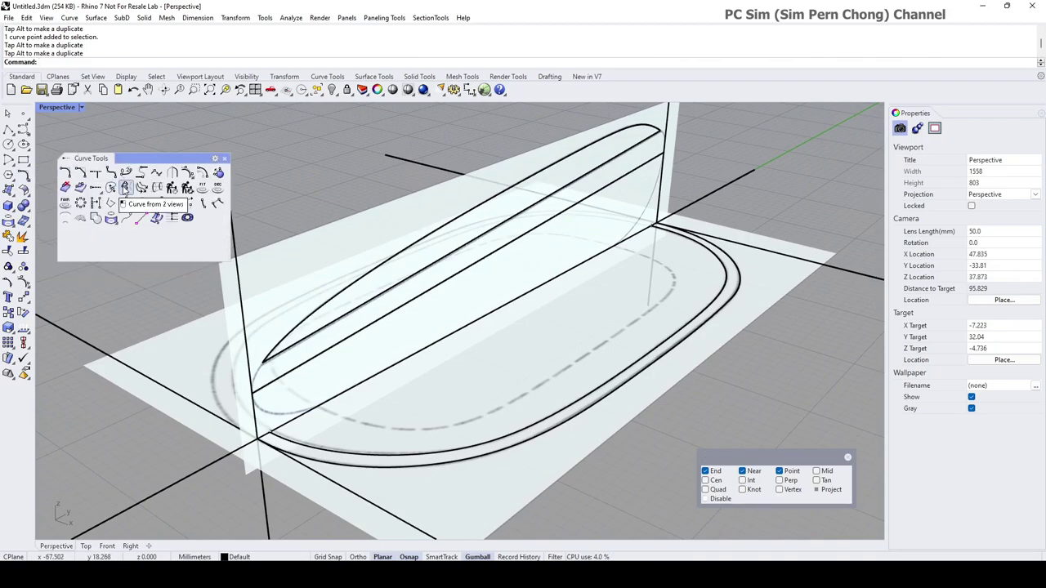
- Try Curve from 2 Views using the arched top side-profile curve and the inner half outline
click(125, 186)
right_drag(446, 247, 431, 219)
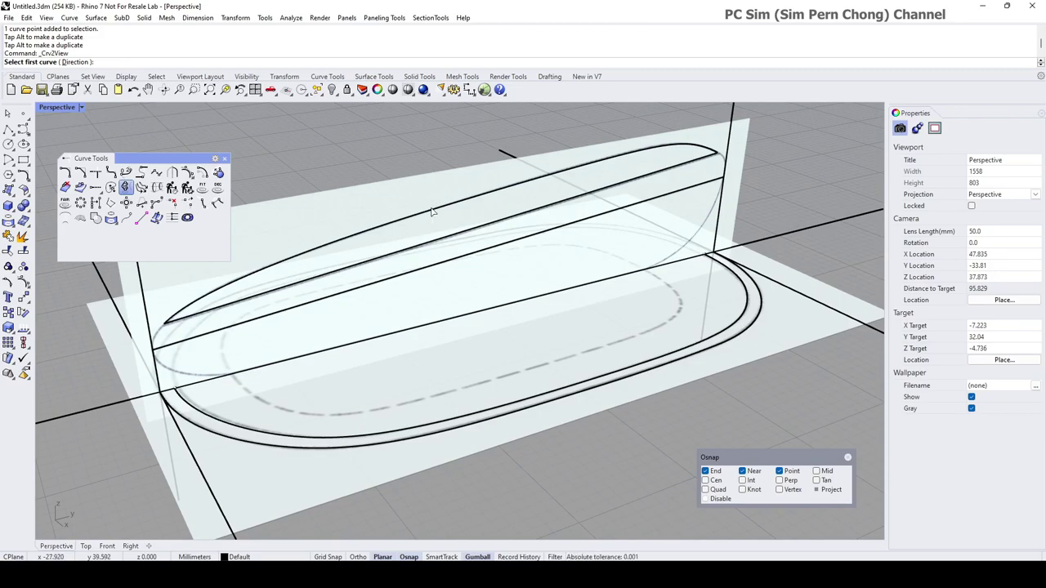
click(433, 212)
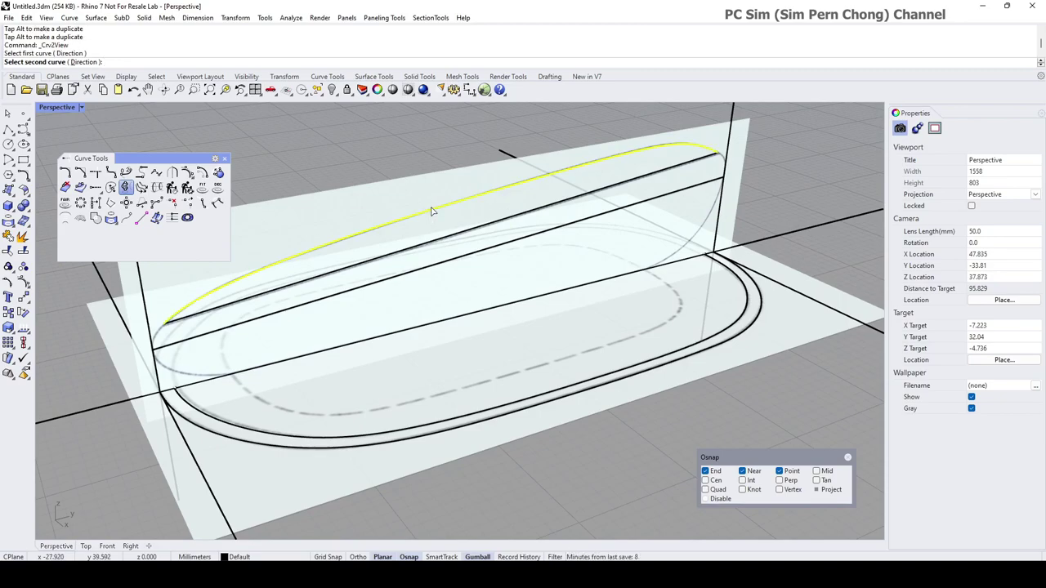
click(253, 434)
- Select the generated 3D curve, check its control points, and delete it
click(334, 331)
right_drag(360, 351, 420, 354)
click(546, 257)
click(721, 172)
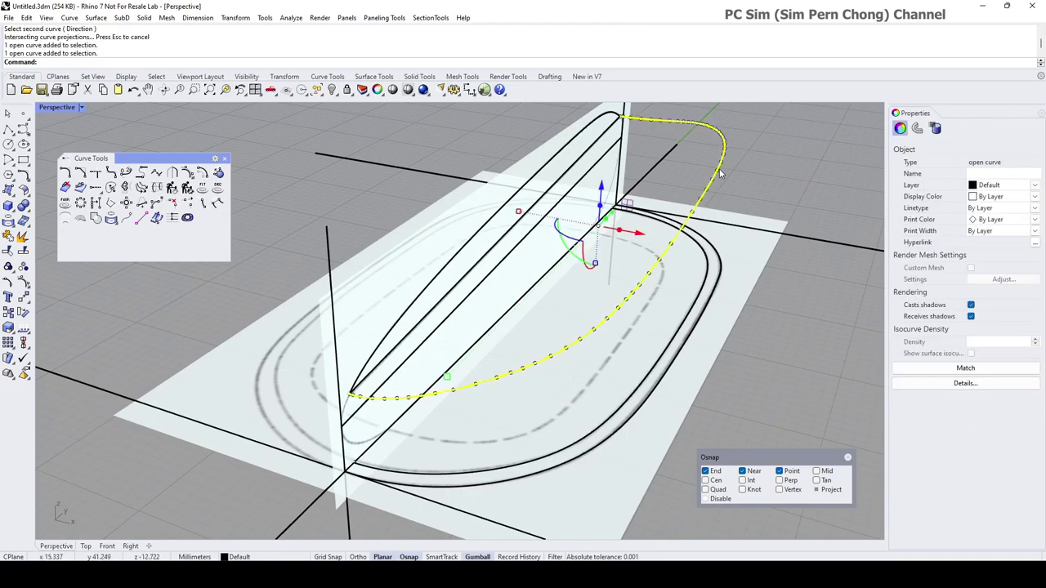
key(Delete)
- Create a 3D curve with Curve from 2 Views using the upper straight side-profile line and the inner half outline
right_drag(719, 193, 523, 206)
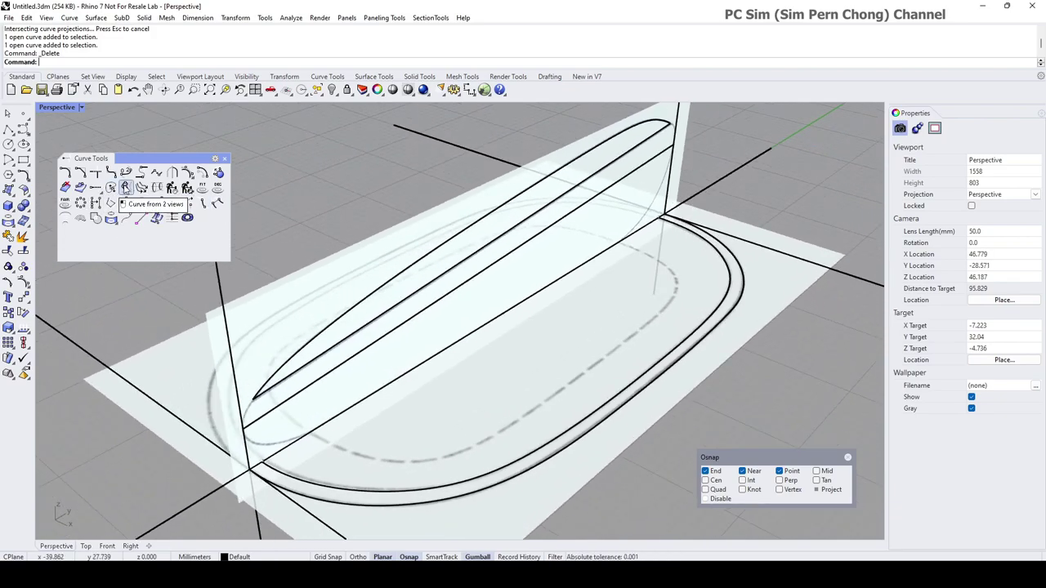
click(126, 188)
right_drag(430, 364, 350, 343)
right_drag(581, 291, 649, 238)
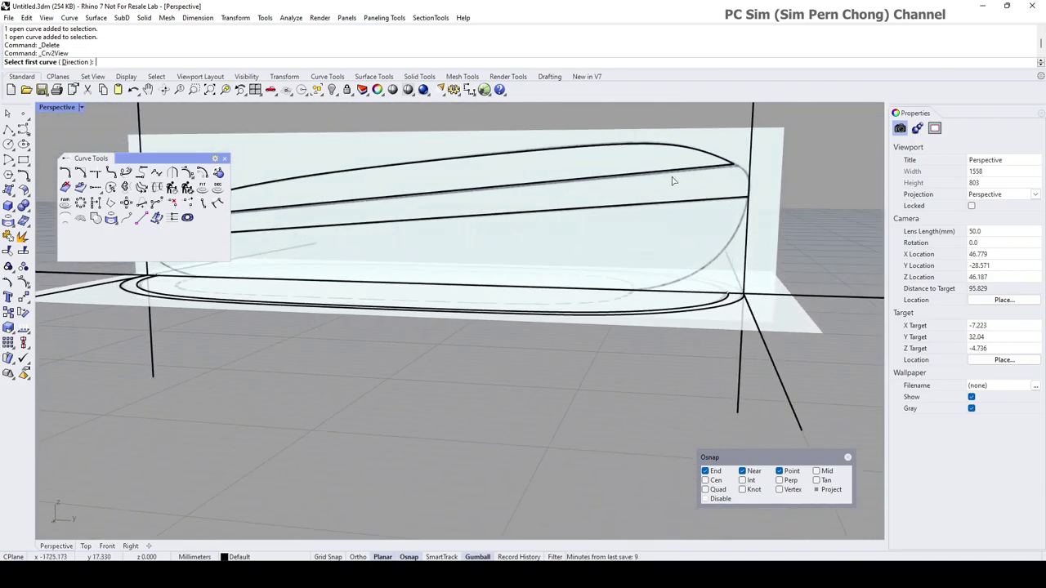
right_drag(666, 188, 766, 258)
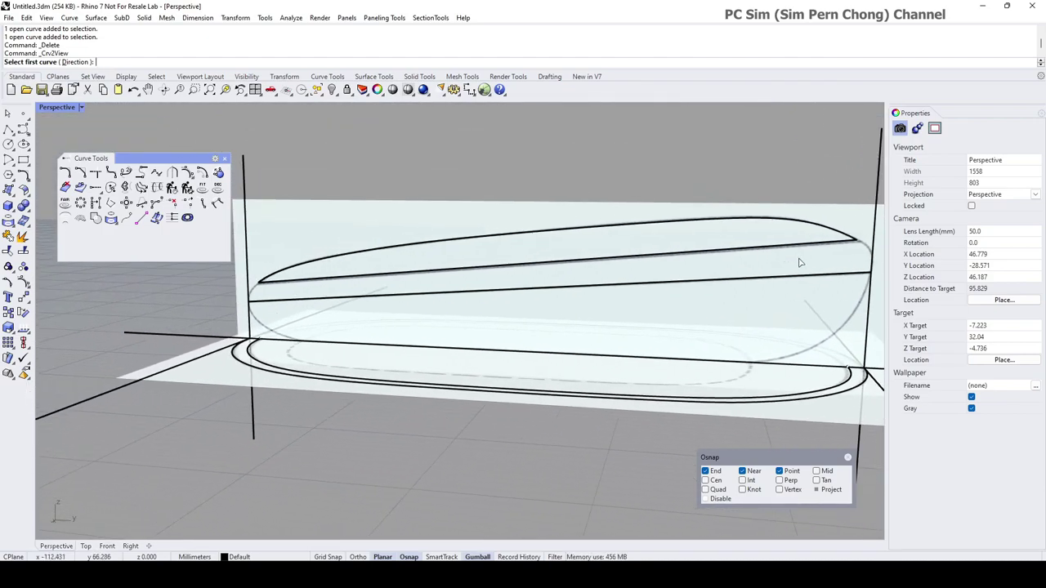
click(802, 246)
right_drag(778, 340, 877, 372)
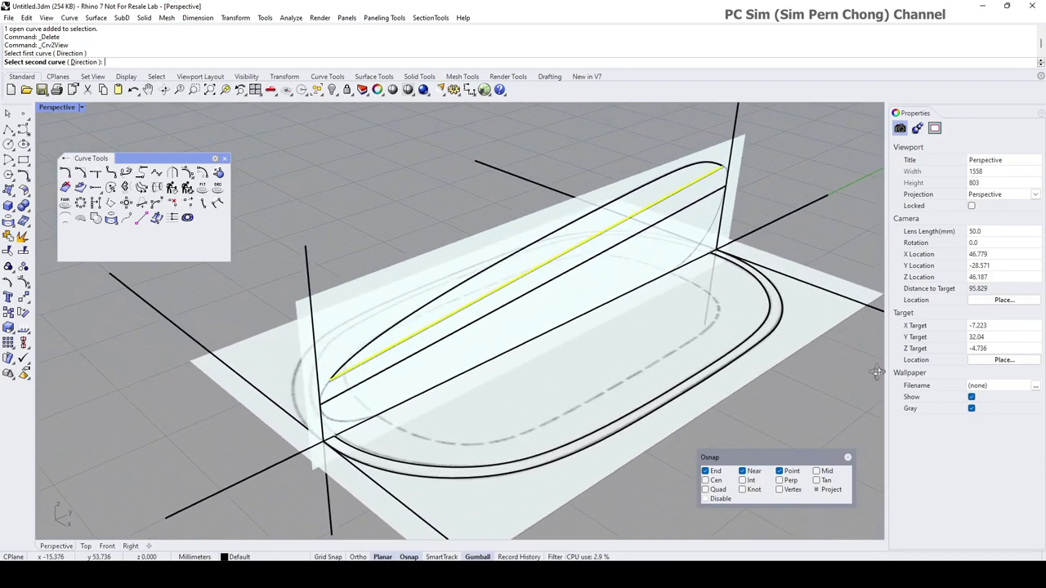
click(772, 309)
- Rebuild the generated 3D curve non-uniformly with a maximum point count of 50
right_drag(773, 309, 759, 274)
click(676, 245)
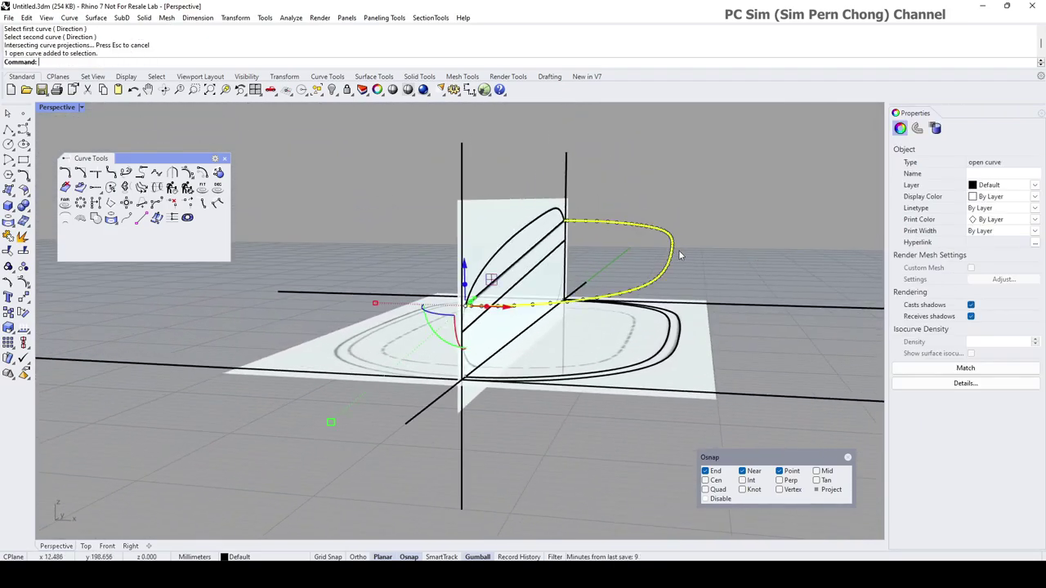
right_drag(684, 252, 277, 231)
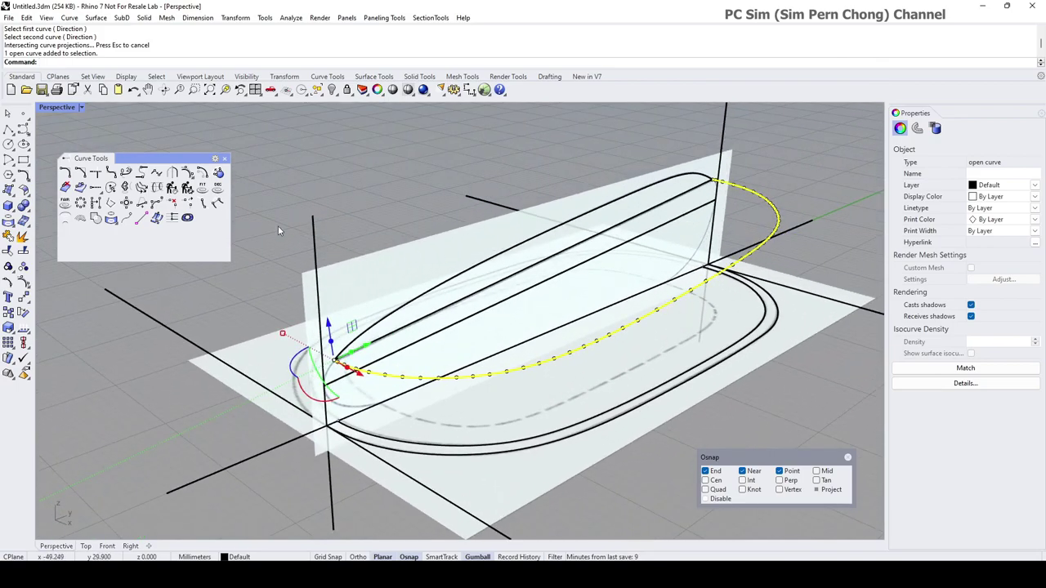
click(186, 188)
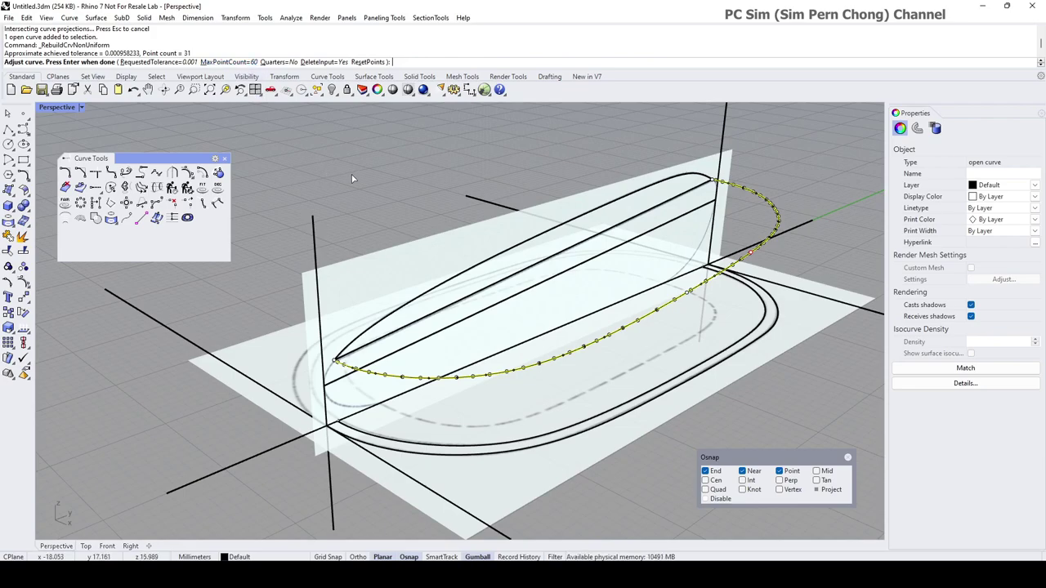
click(237, 62)
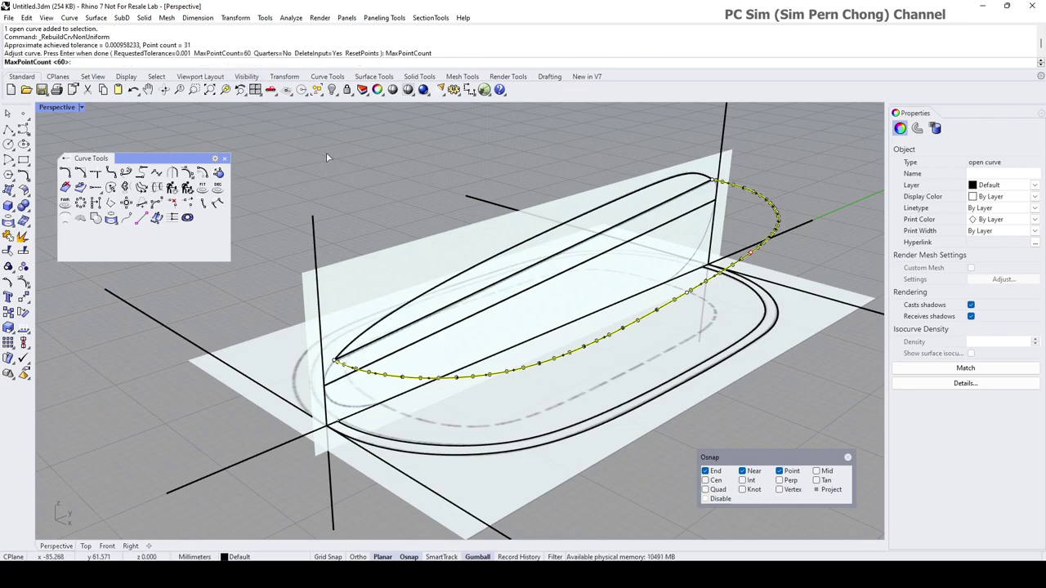
text(50)
key(Return)
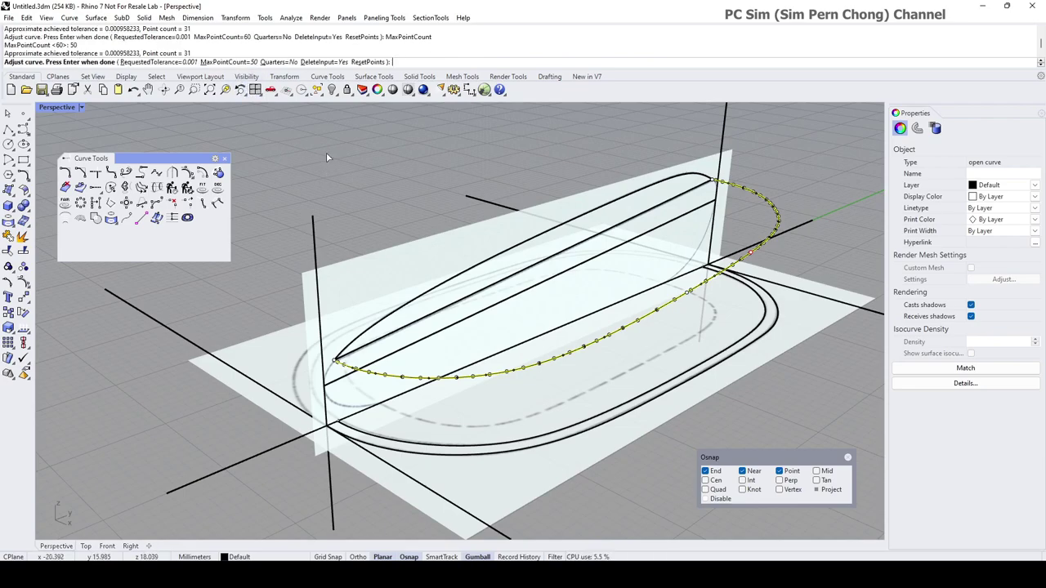
key(Return)
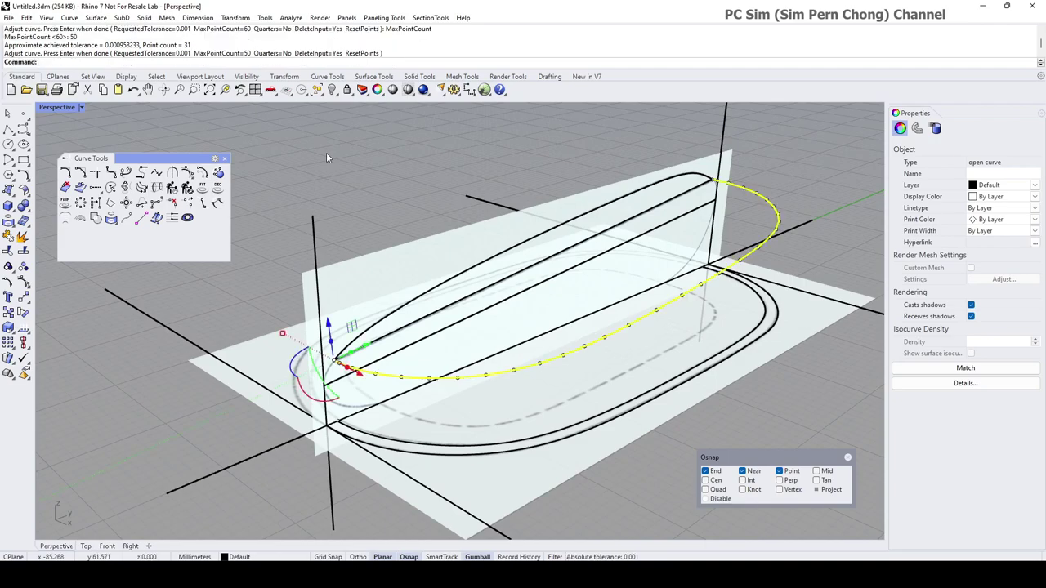
click(395, 237)
right_drag(436, 296, 485, 301)
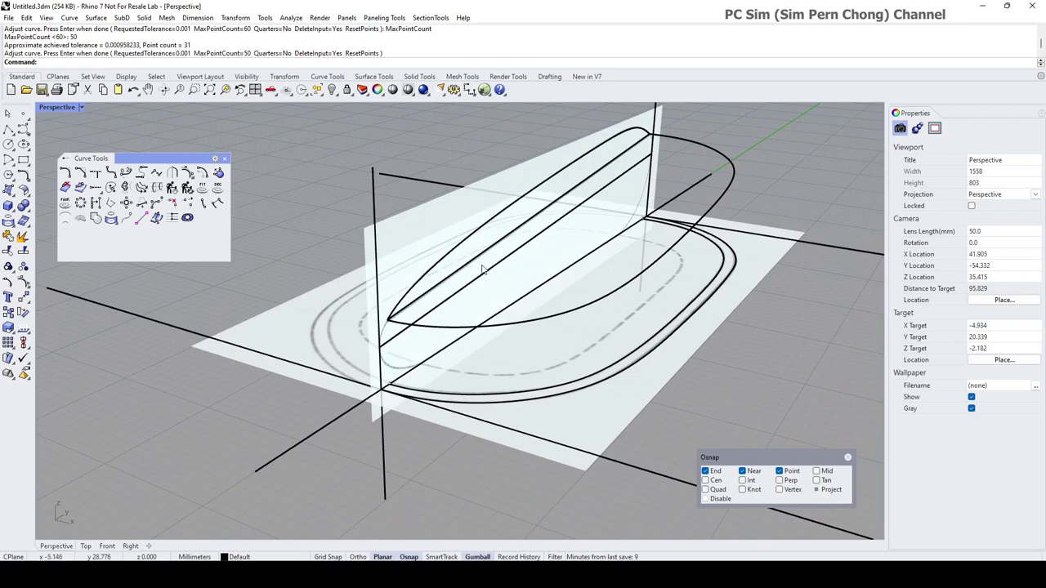
right_click(307, 159)
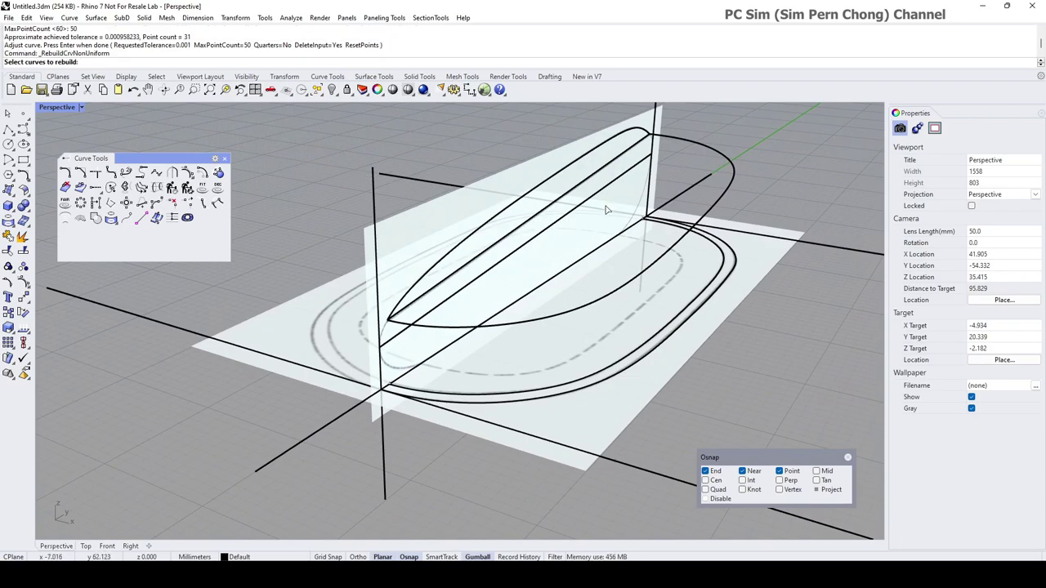
right_drag(608, 211, 668, 212)
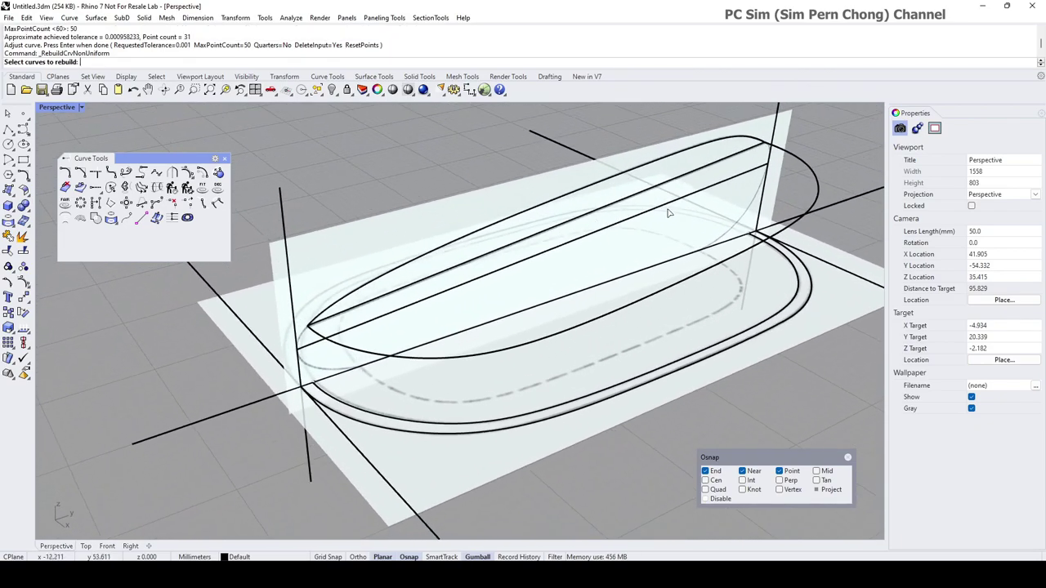
click(733, 179)
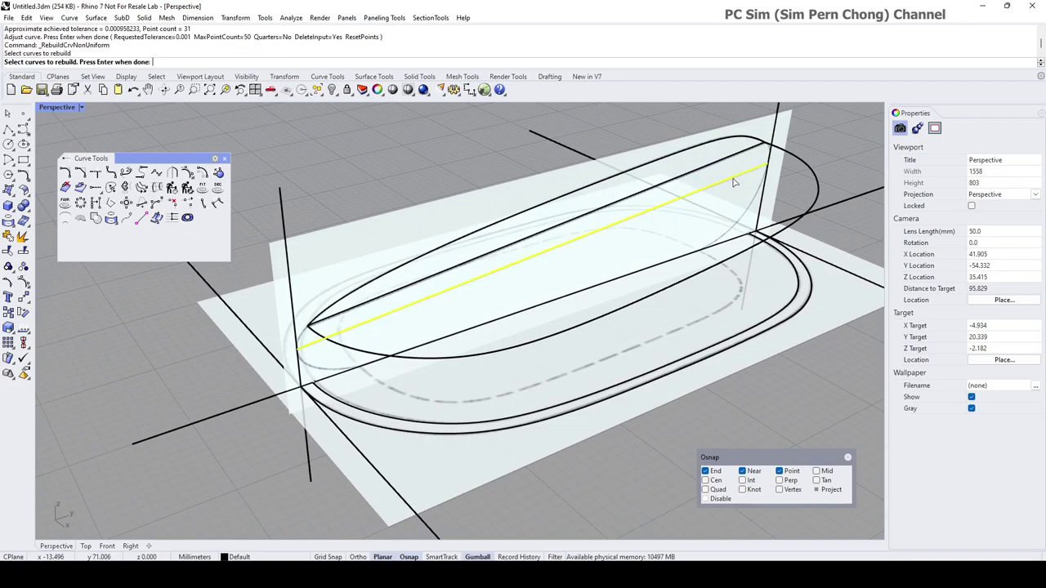
click(784, 260)
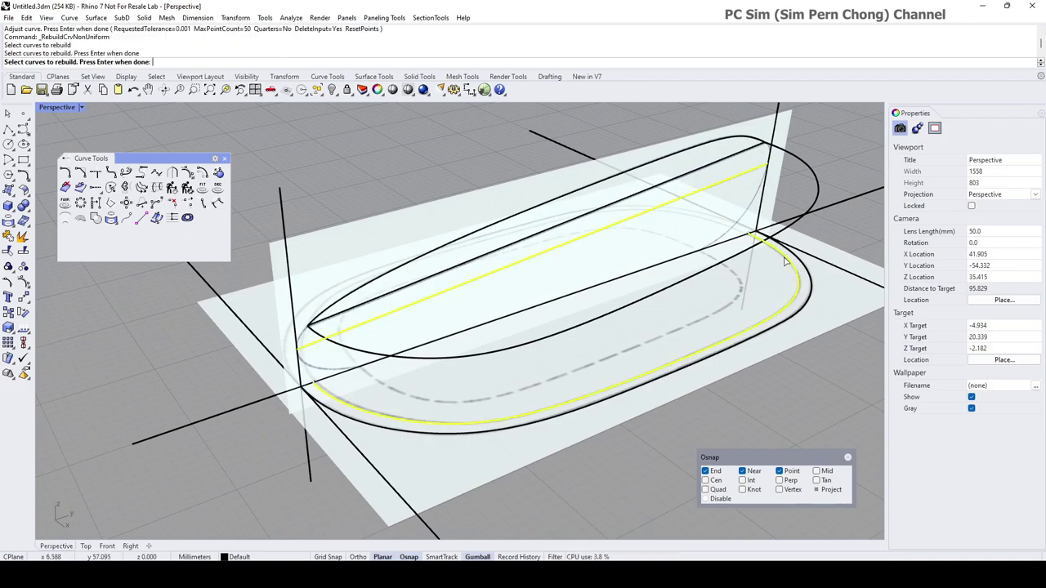
key(Return)
- Rebuild the lower straight side-profile line and the outer half outline non-uniformly with a maximum point count of 50
key(Return)
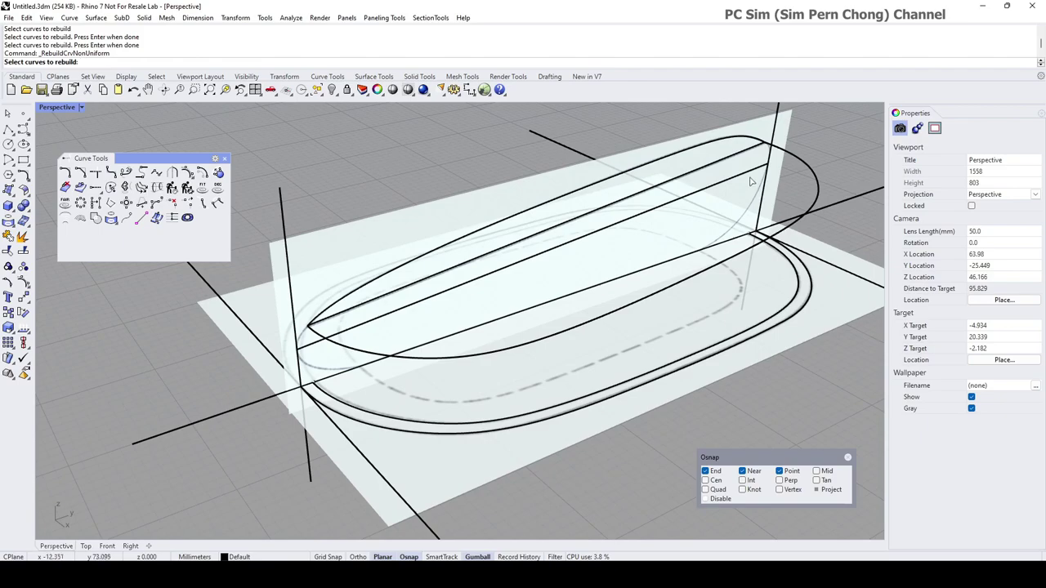
click(750, 178)
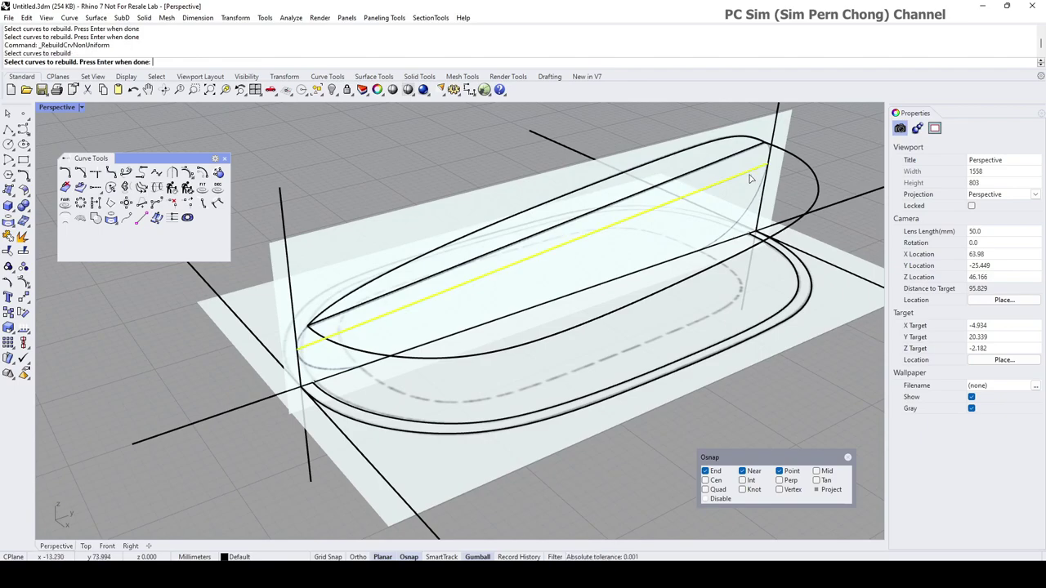
click(795, 260)
key(Return)
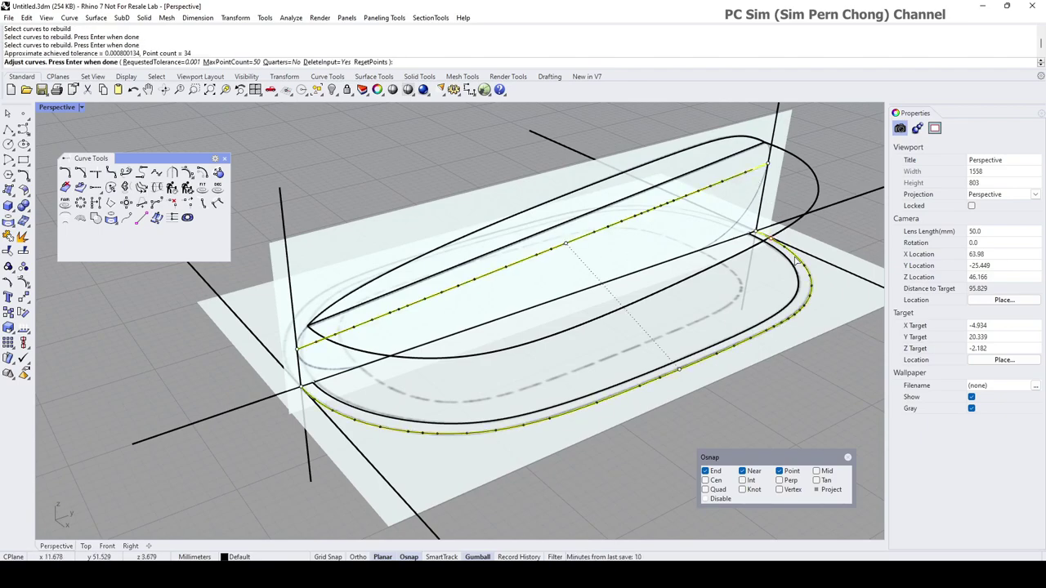
key(Return)
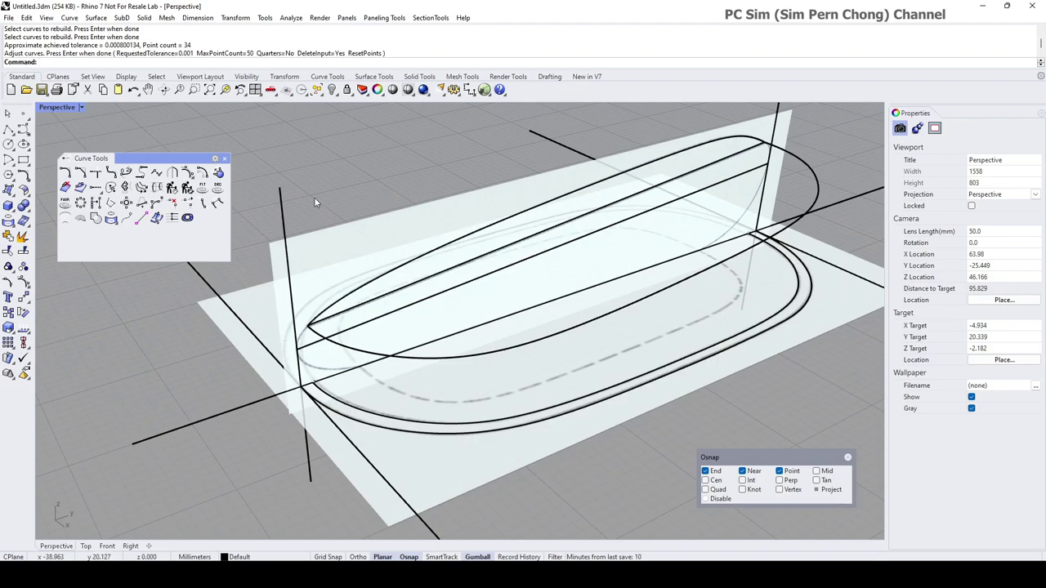
- Create a second 3D curve with Curve from 2 Views using the lower straight side-profile line and the outer half outline
click(126, 187)
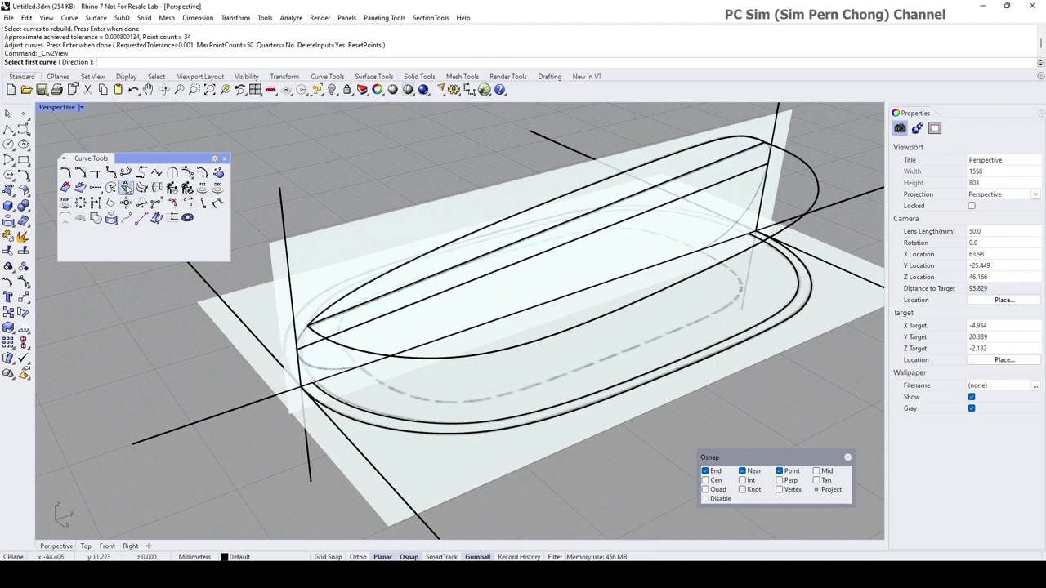
click(756, 175)
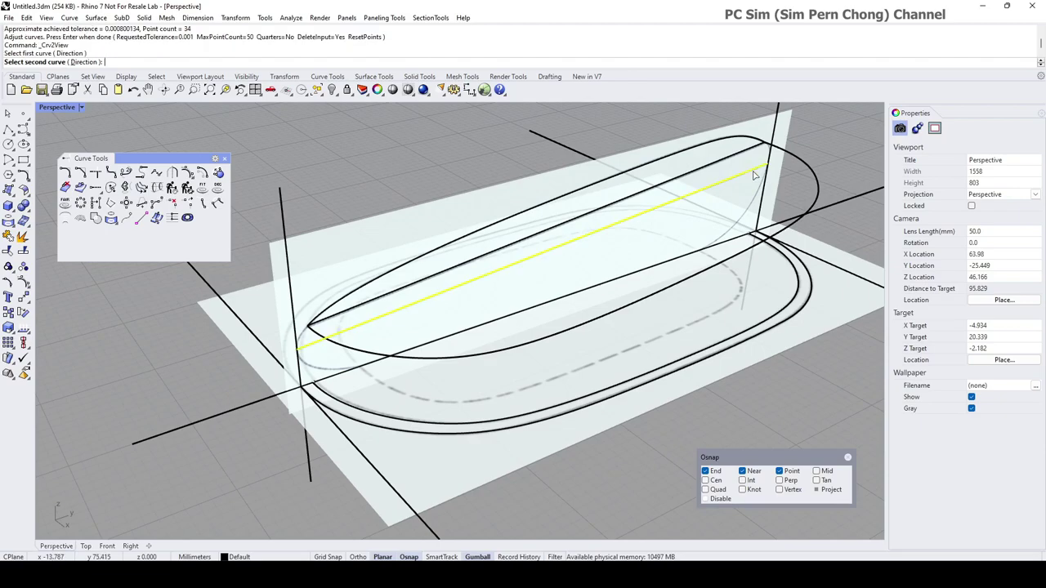
right_drag(755, 214, 805, 290)
click(822, 291)
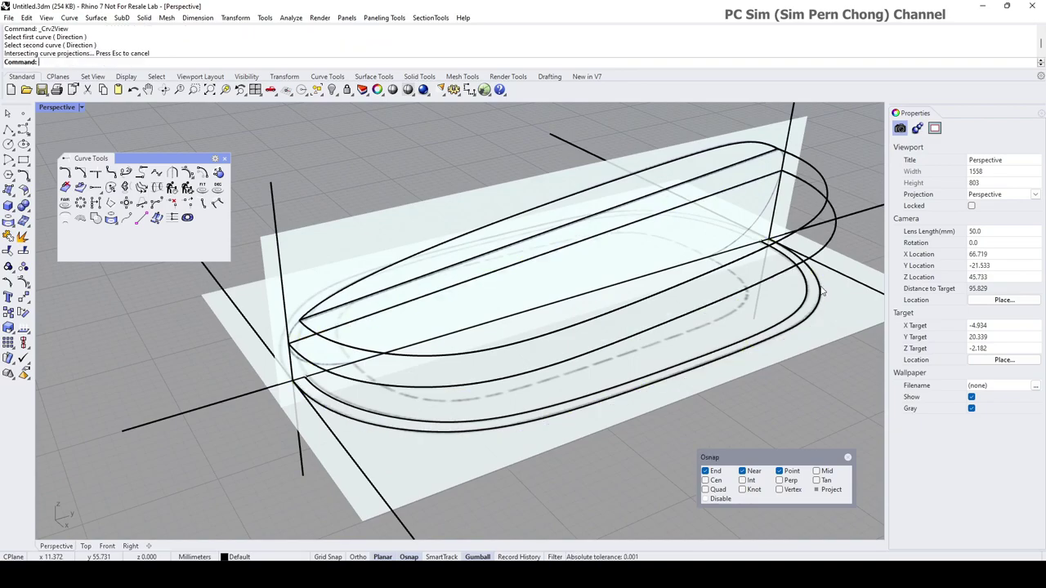
- Rebuild the new lower 3D curve non-uniformly, keeping the requested tolerance of 0.001 and maximum point count of 50
click(828, 233)
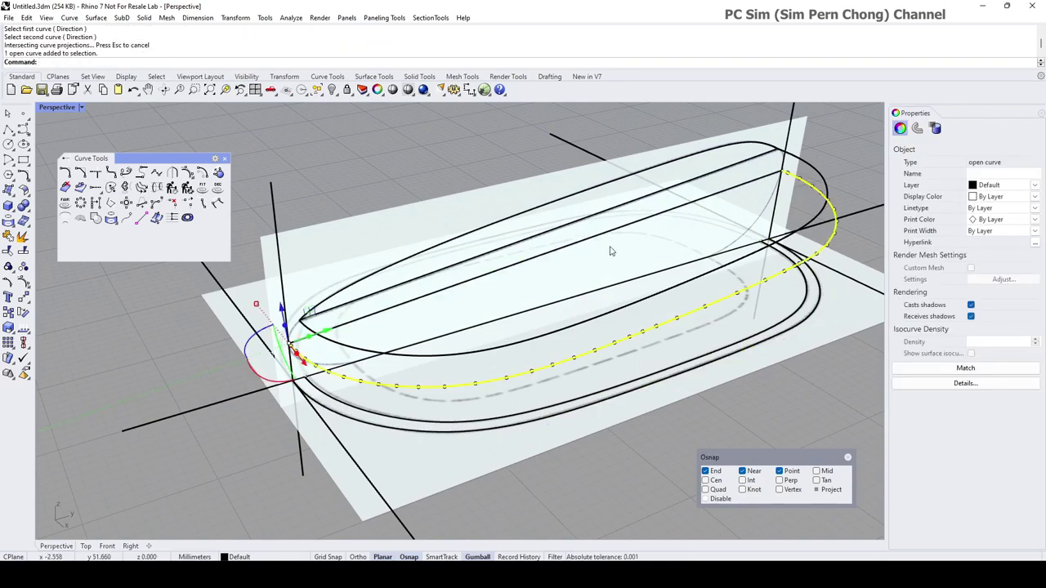
click(187, 188)
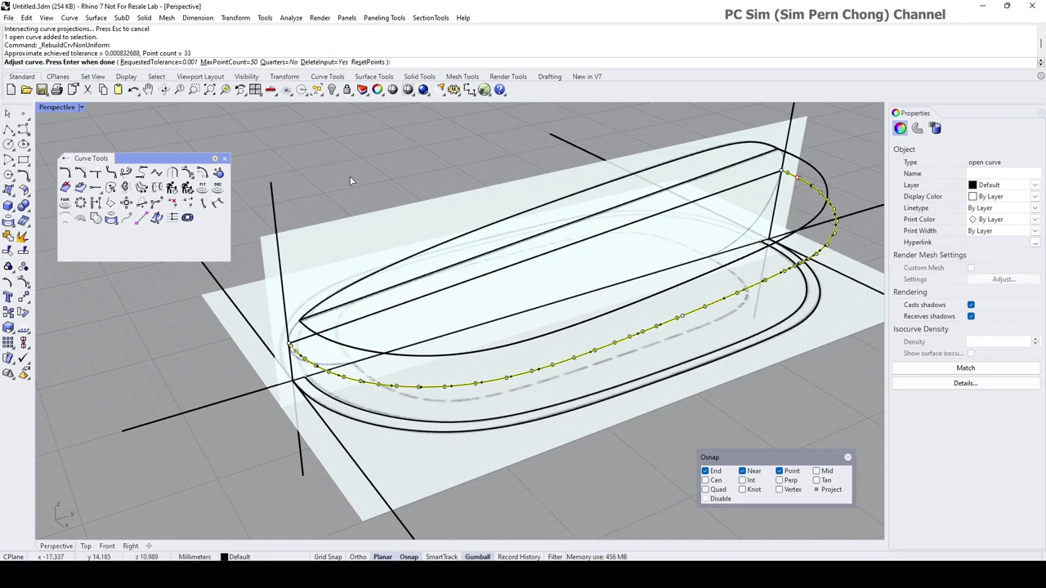
key(Return)
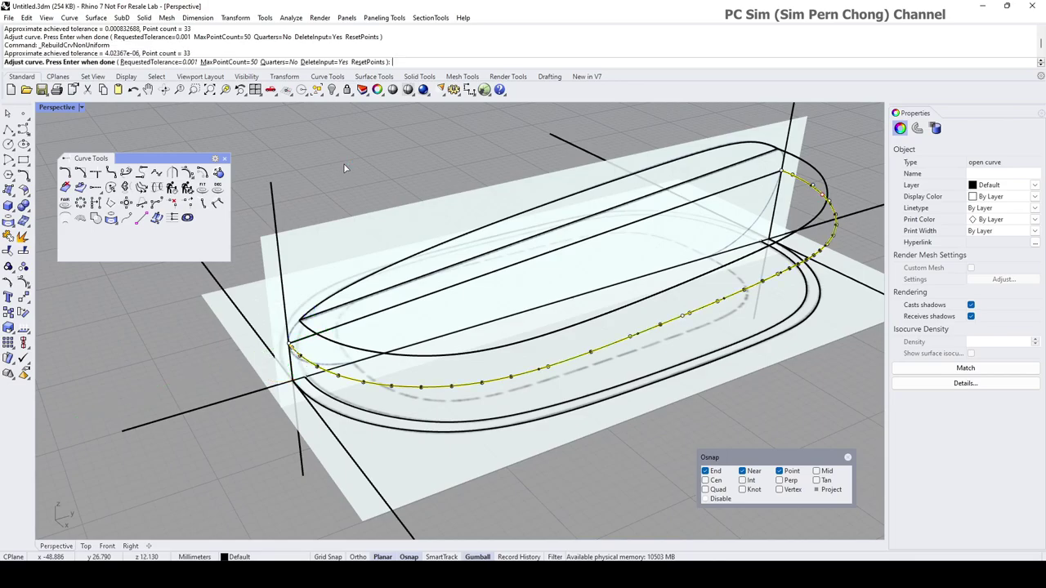
key(Escape)
- Examine the upper and lower 3D curves by selecting them and viewing them from several angles
click(824, 251)
click(824, 250)
mouse_move(736, 277)
right_down()
mouse_move(817, 292)
mouse_move(736, 287)
right_up()
key(Escape)
click(819, 194)
key(Escape)
right_drag(772, 255, 813, 247)
right_drag(732, 267, 708, 255)
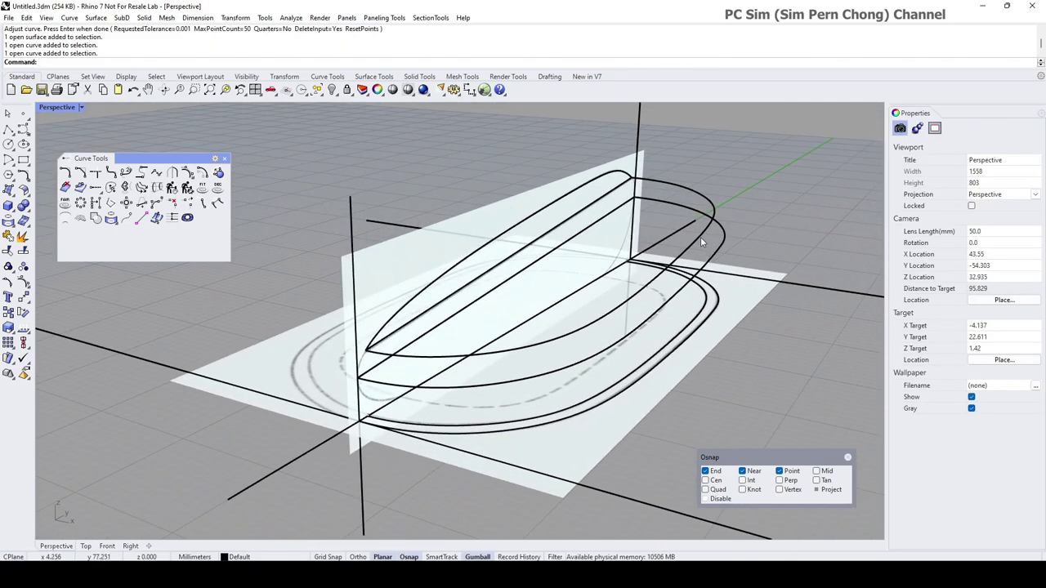
- Select the upper 3D curve and align the gumball to the CPlane
click(700, 237)
scroll(552, 359, up, 4)
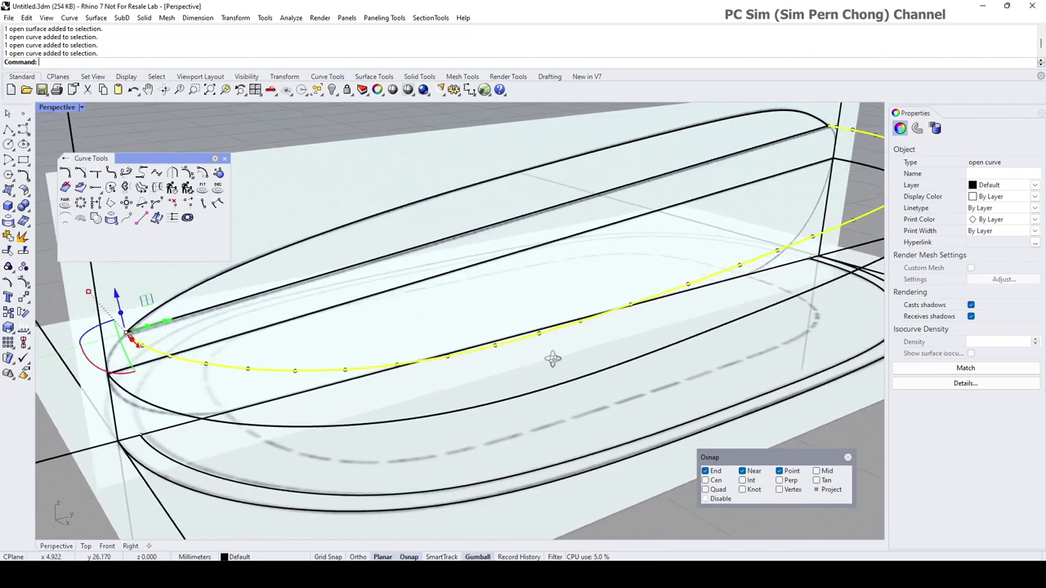
scroll(552, 360, up, 2)
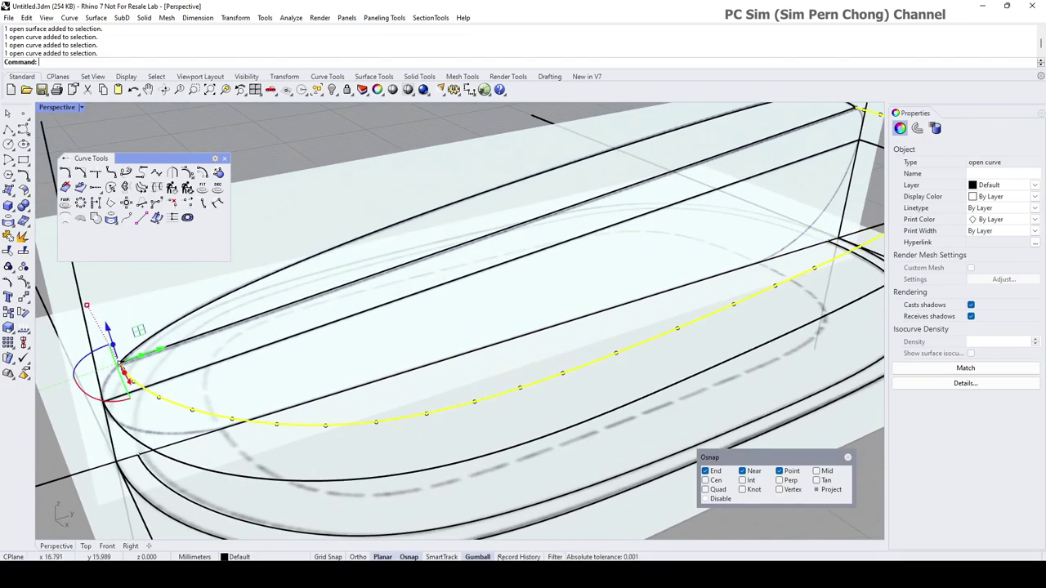
right_click(489, 556)
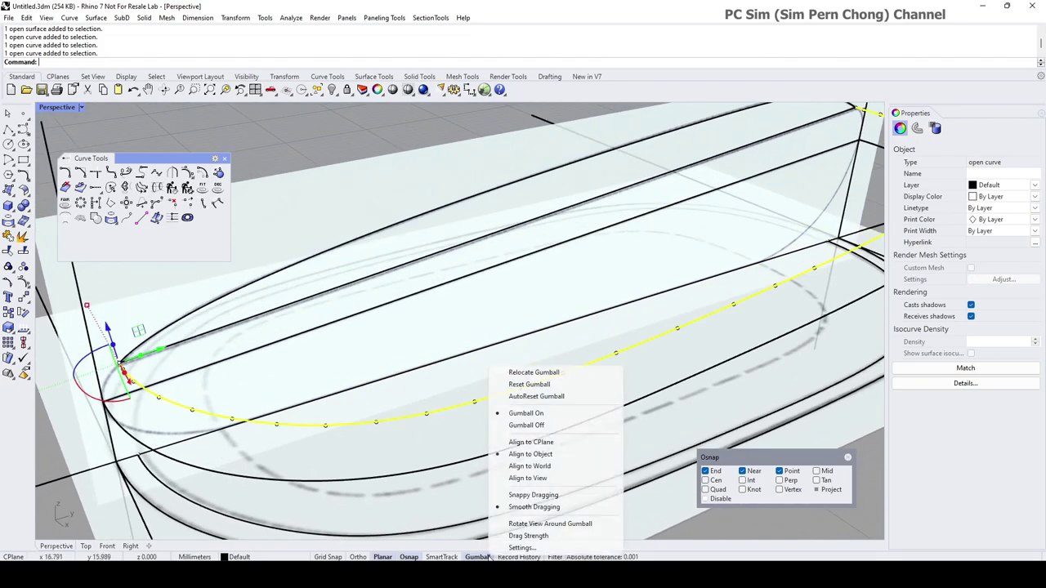
click(532, 447)
right_drag(535, 415, 567, 395)
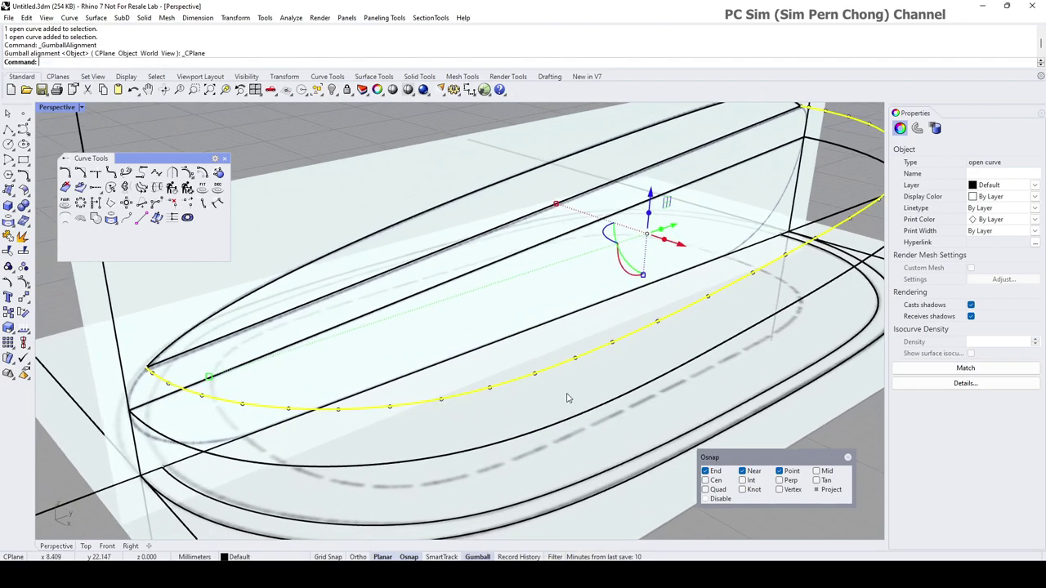
- Delete four control points along the long side of the upper 3D curve to simplify it
right_drag(676, 336, 660, 341)
click(671, 324)
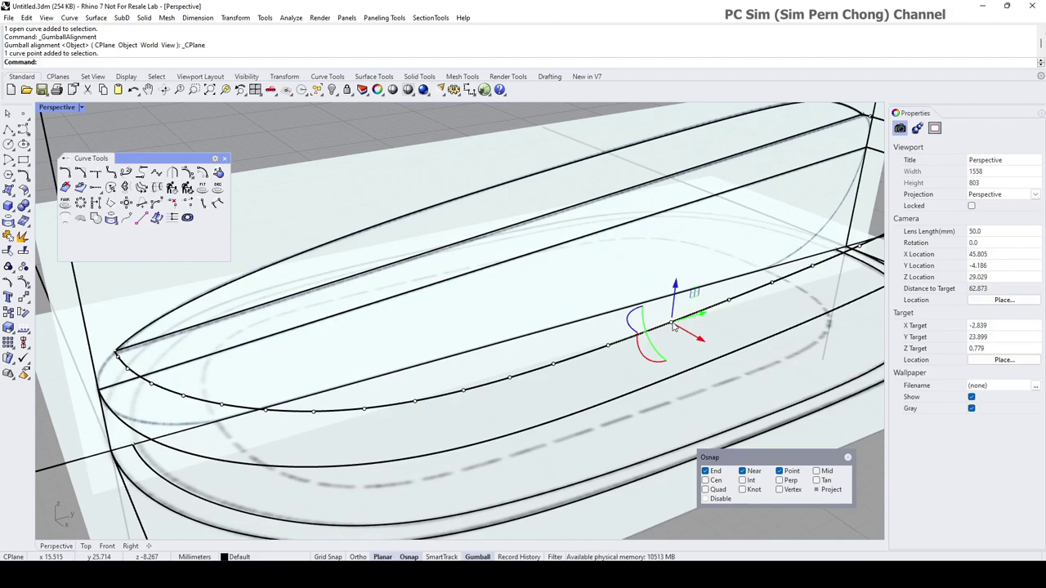
key(Delete)
click(771, 283)
key(Delete)
right_drag(772, 283, 494, 368)
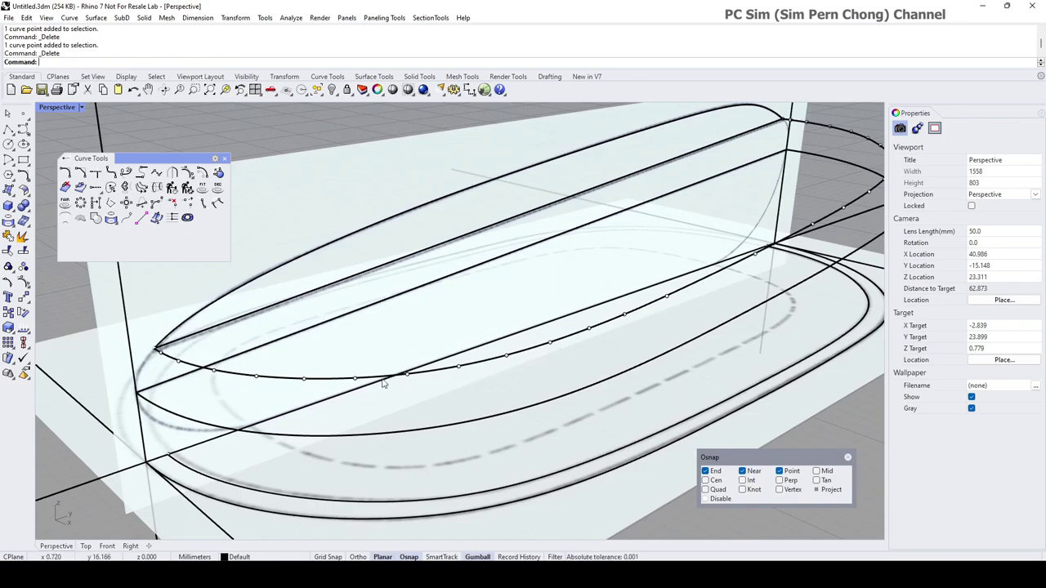
click(624, 317)
key(Delete)
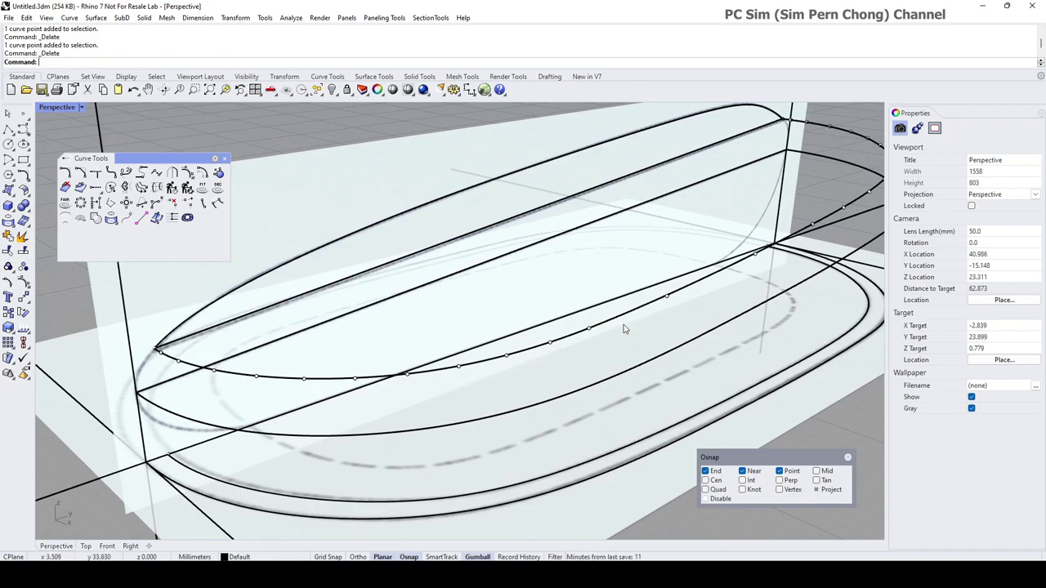
click(551, 345)
key(Delete)
- Select the lower 3D curve and delete two control points along the middle of its long side
right_drag(562, 405, 620, 376)
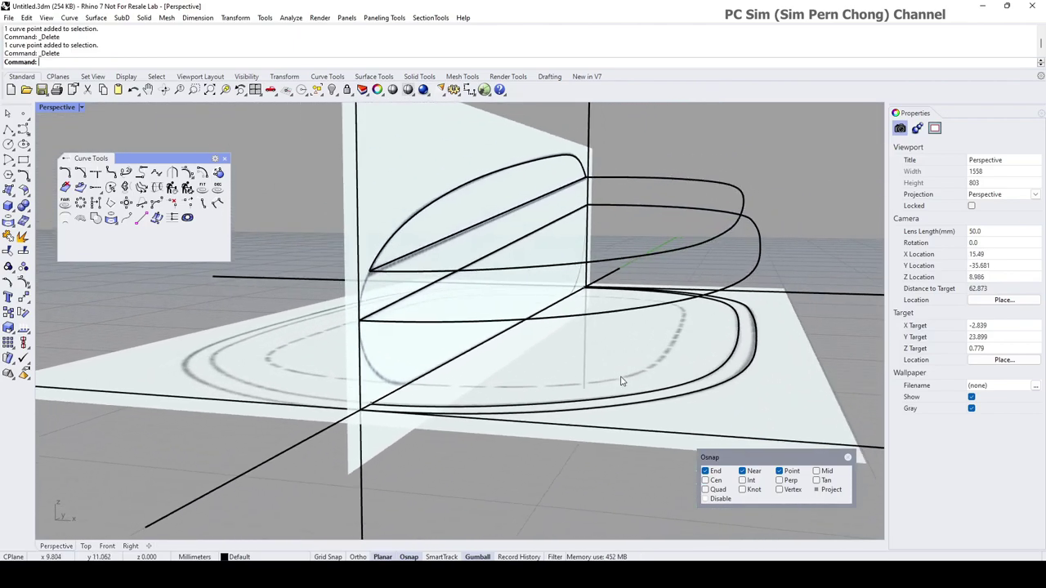
click(737, 296)
right_drag(760, 299, 692, 350)
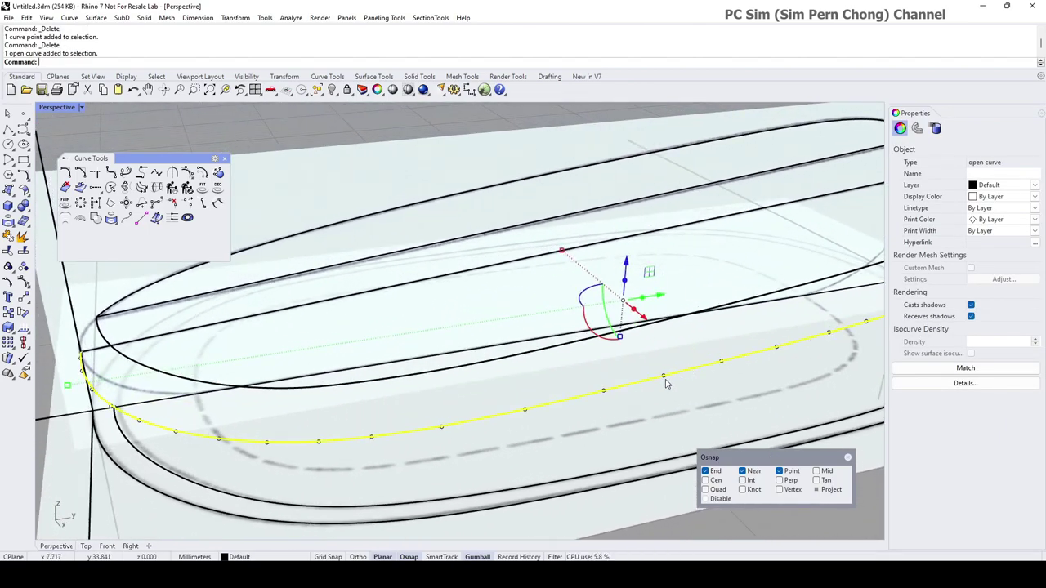
click(664, 378)
key(Delete)
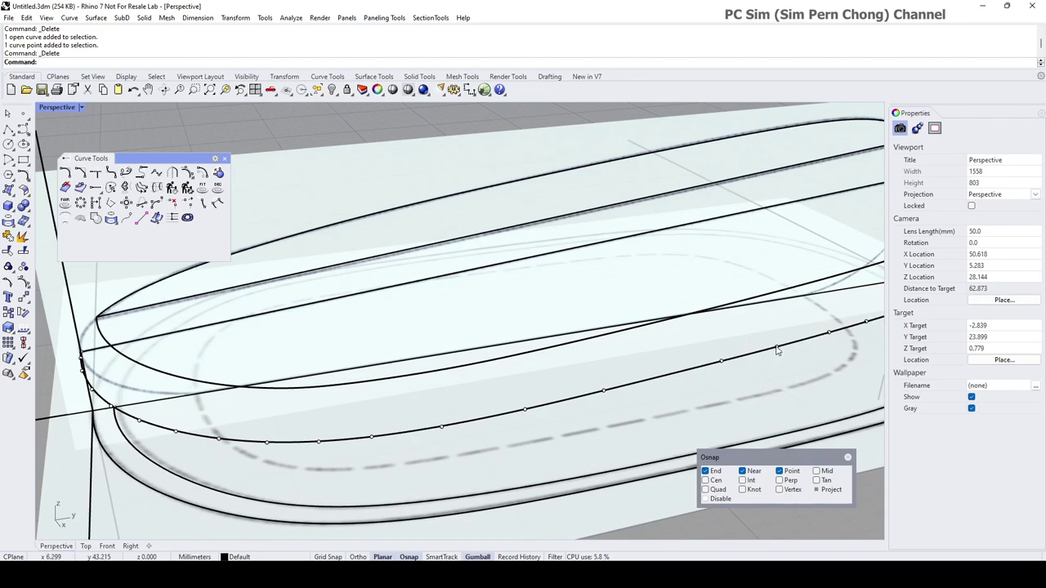
click(777, 350)
key(Delete)
- Delete two more control points farther along the lower 3D curve's long side, toward its far rounded end
scroll(781, 363, down, 4)
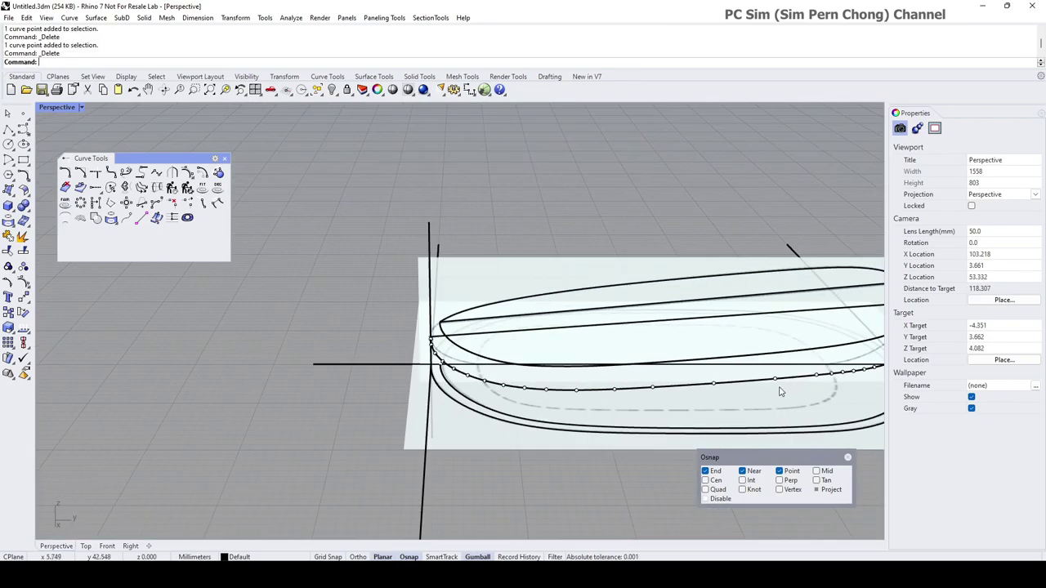
right_drag(779, 392, 752, 386)
shift+right_drag(752, 385, 591, 367)
scroll(576, 367, up, 2)
click(582, 346)
key(Delete)
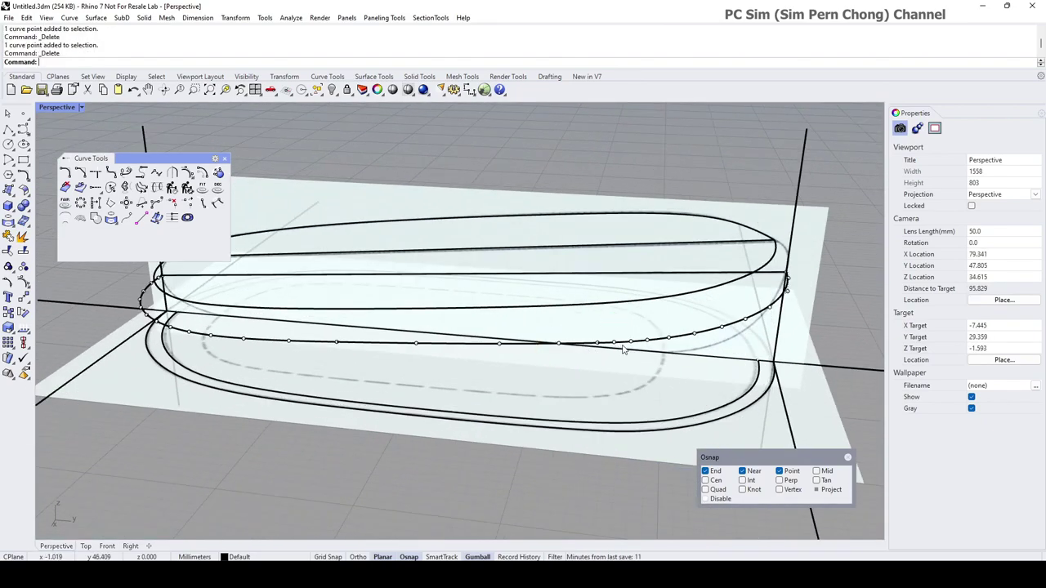
click(618, 345)
key(Delete)
- Try deleting one more control point near the lower curve's far rounded end, and undo that deletion
click(695, 336)
key(Delete)
right_drag(685, 346, 640, 314)
key(ctrl+z)
right_drag(626, 357, 607, 318)
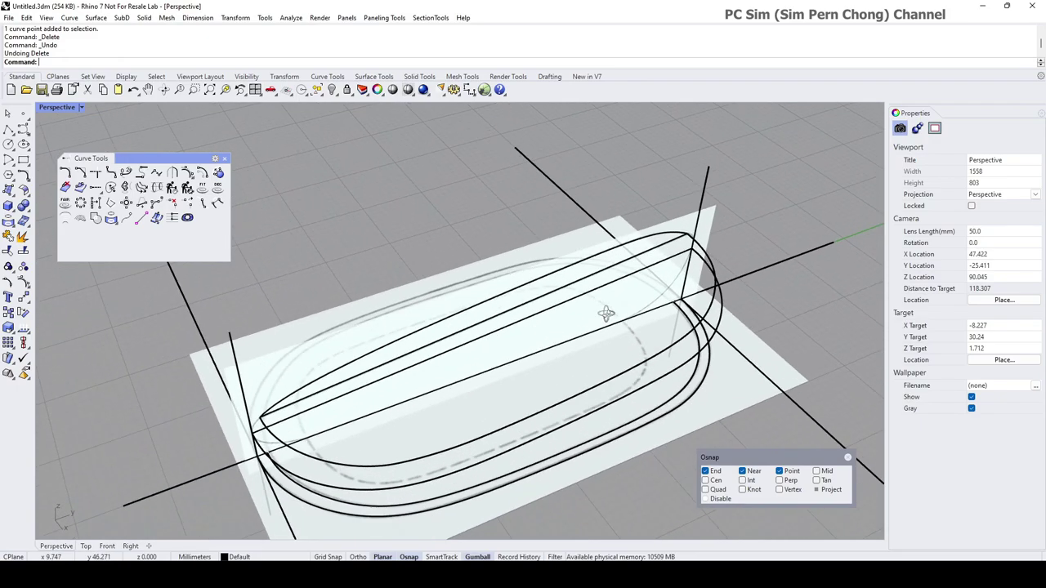
- In the Top view, trace half of the dashed inner outline with a degree-3 control-point curve, starting and ending on the centreline
double_click(59, 109)
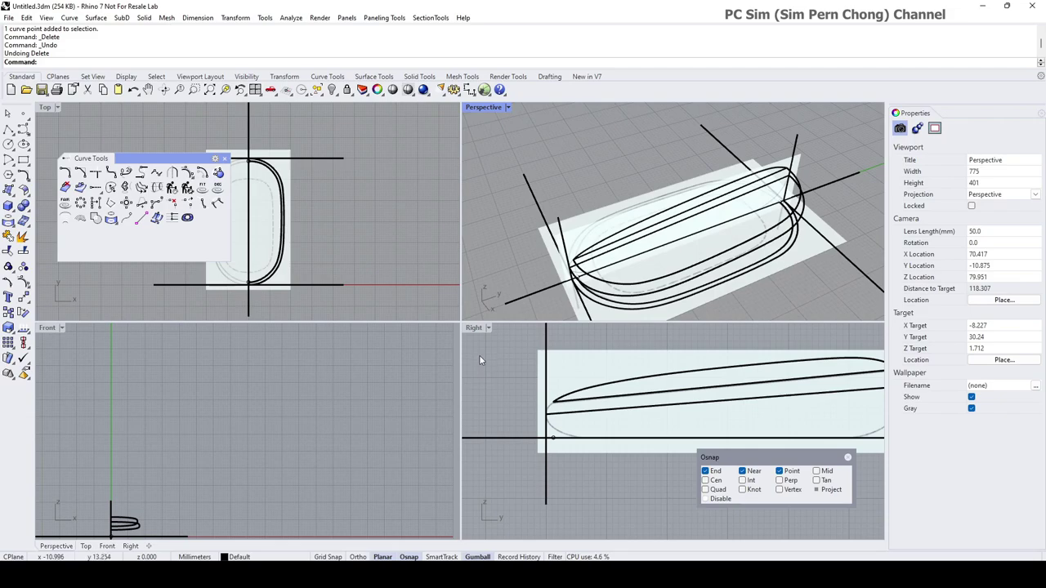
double_click(46, 108)
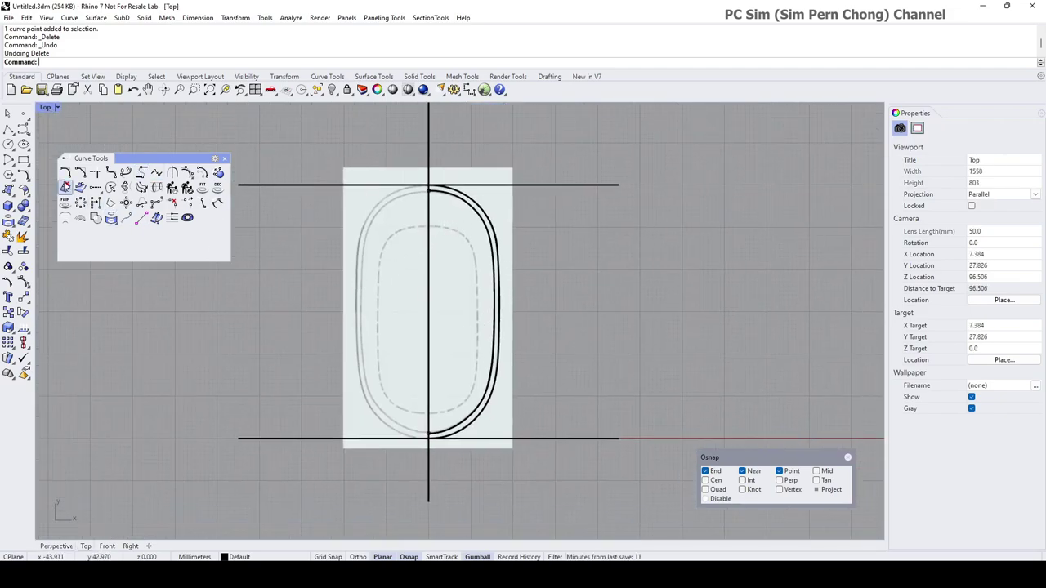
click(22, 130)
scroll(546, 214, up, 3)
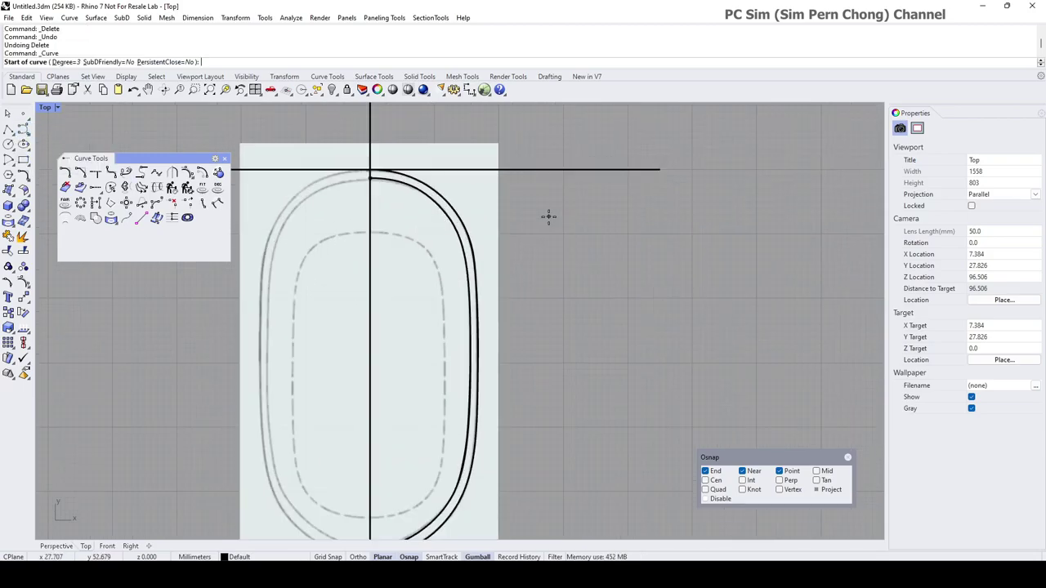
click(370, 233)
key(F8)
key(F8)
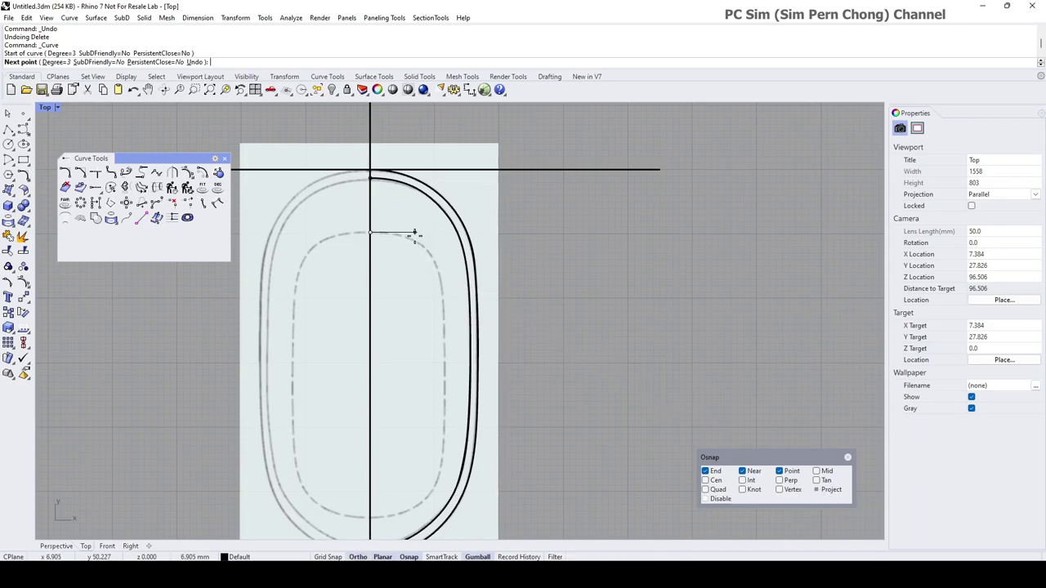
click(414, 233)
click(433, 256)
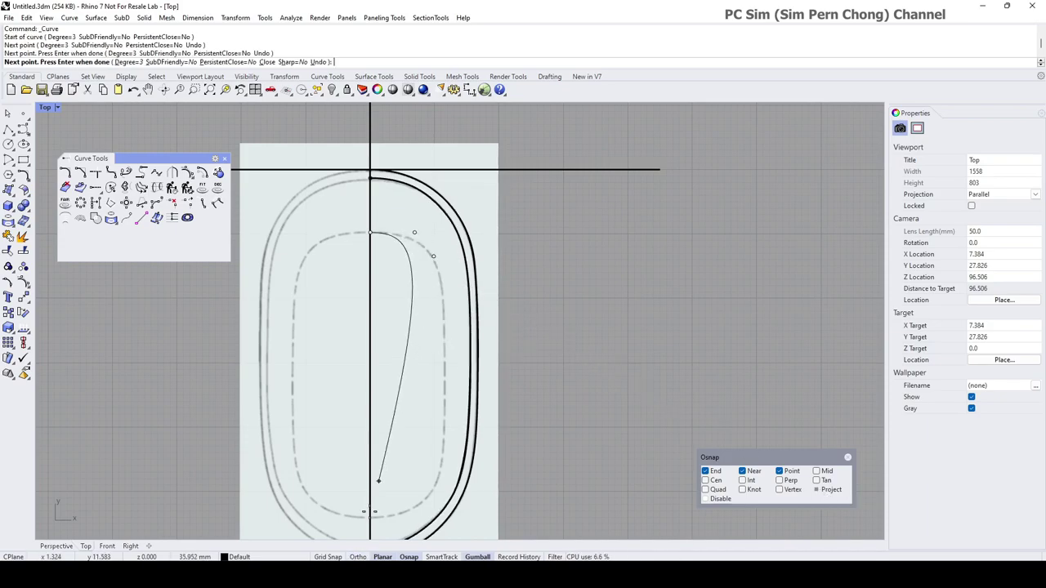
scroll(413, 344, up, 4)
click(460, 296)
click(465, 441)
right_drag(465, 442, 508, 253)
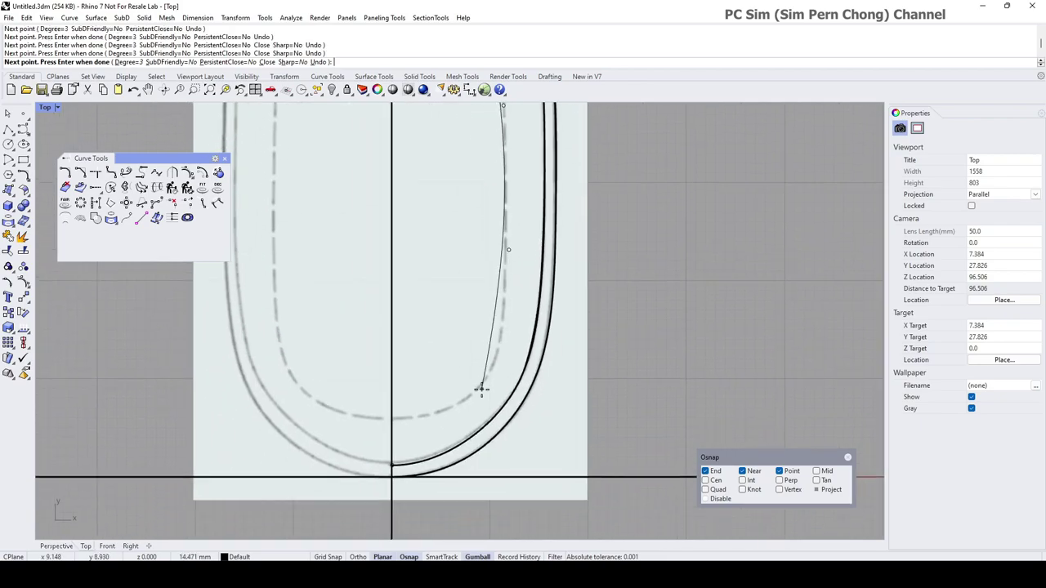
click(481, 389)
click(432, 416)
right_click(394, 418)
- Select the new inner curve and move the two control points around its lower rounded end outward to match the dashed outline
click(427, 413)
click(460, 441)
scroll(446, 434, up, 4)
click(426, 411)
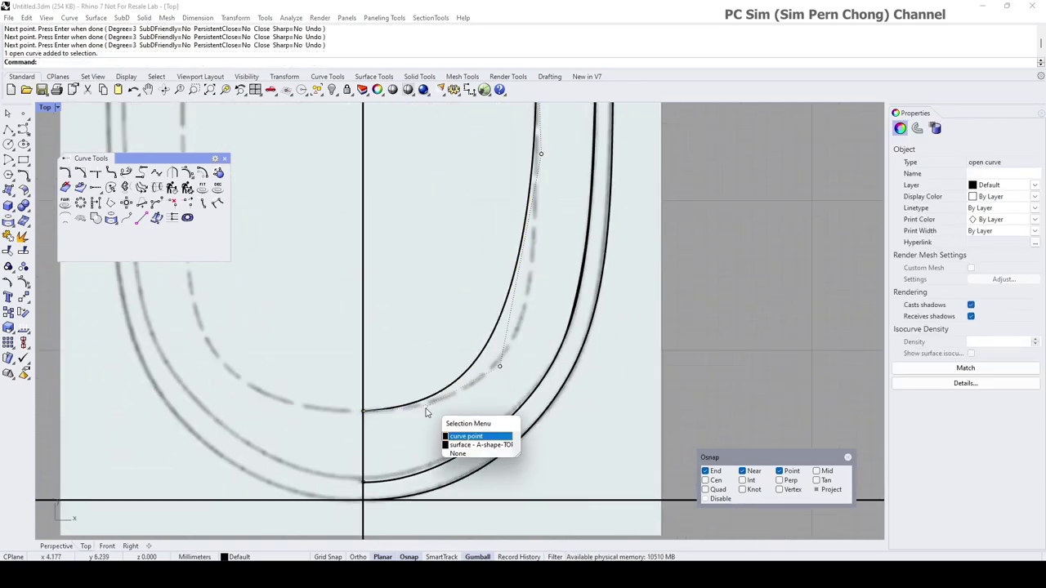
click(463, 436)
scroll(418, 401, up, 3)
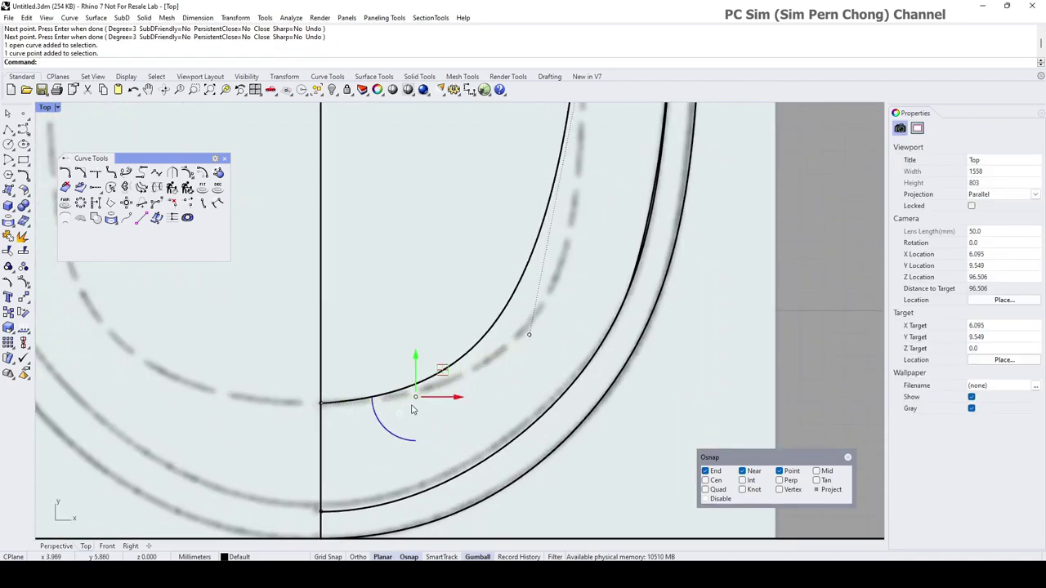
drag(418, 401, 463, 408)
click(531, 336)
click(563, 368)
drag(569, 336, 619, 335)
- Shift the control points along the inner curve's straight side and upper corner slightly outward toward the dashed outline
scroll(597, 272, down, 7)
right_drag(598, 168, 549, 465)
click(544, 328)
drag(572, 328, 578, 328)
click(530, 243)
drag(552, 245, 559, 245)
drag(537, 210, 538, 215)
- Refine the upper half of the inner curve by adjusting its side and corner control points to the dashed outline
scroll(545, 209, up, 4)
drag(570, 273, 578, 271)
right_drag(577, 362, 569, 290)
click(548, 317)
drag(552, 304, 553, 347)
click(535, 202)
click(559, 228)
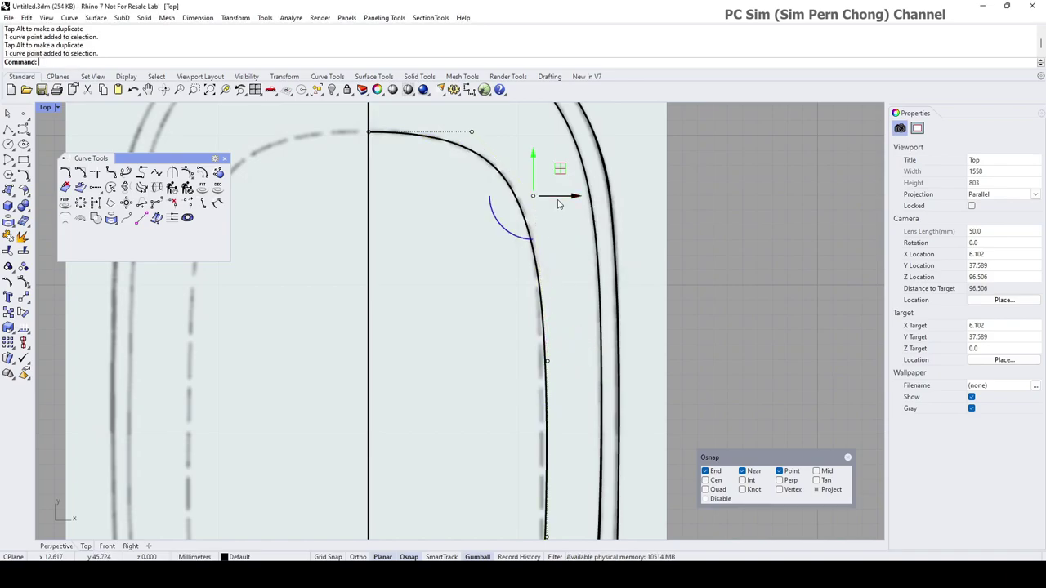
- Align the gumball to the object and nudge the inner curve's upper corner and two side control points onto the dashed outline
right_click(484, 556)
click(526, 453)
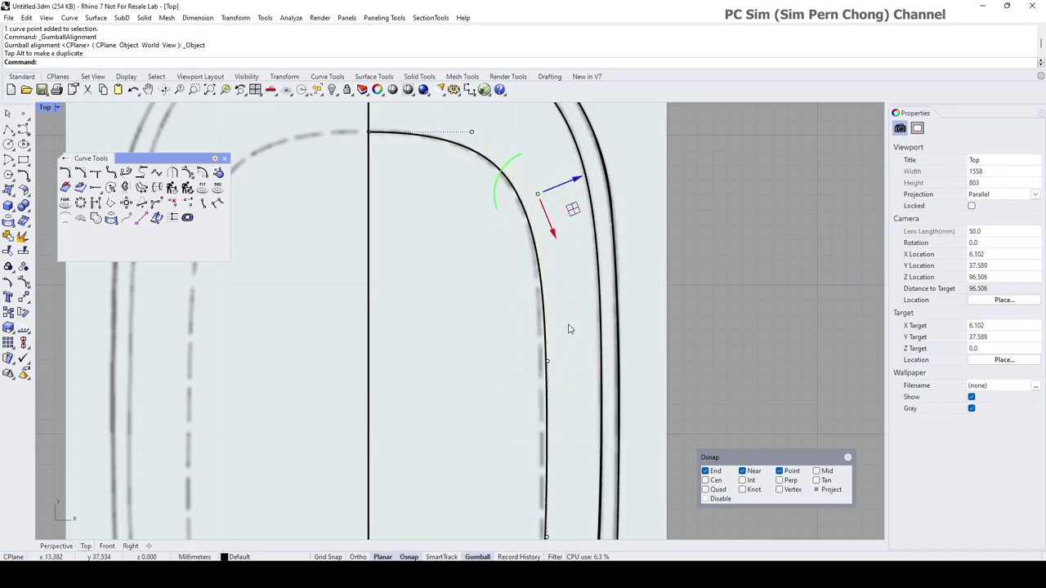
scroll(569, 336, down, 3)
scroll(556, 311, up, 3)
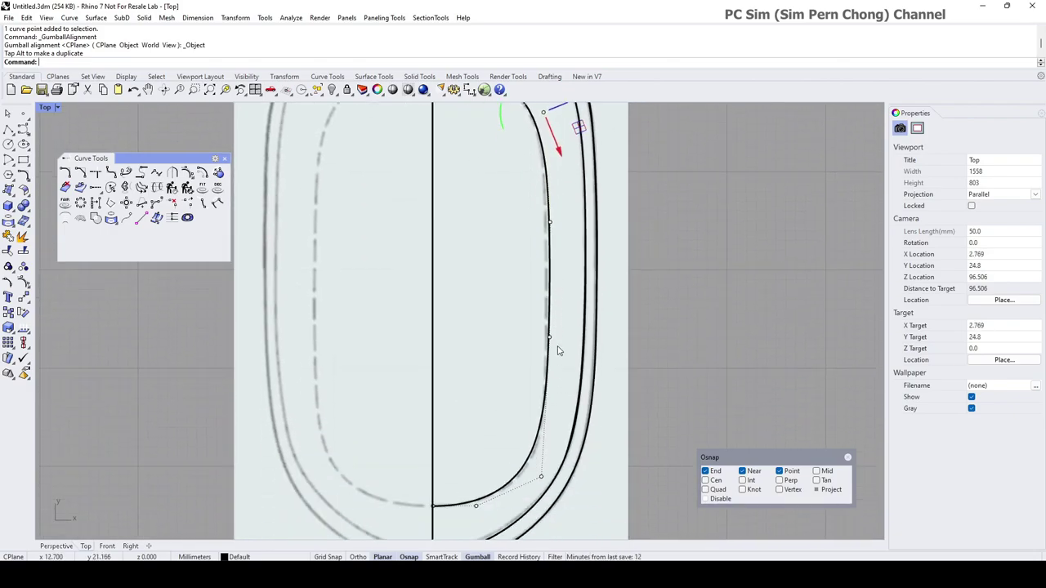
click(551, 226)
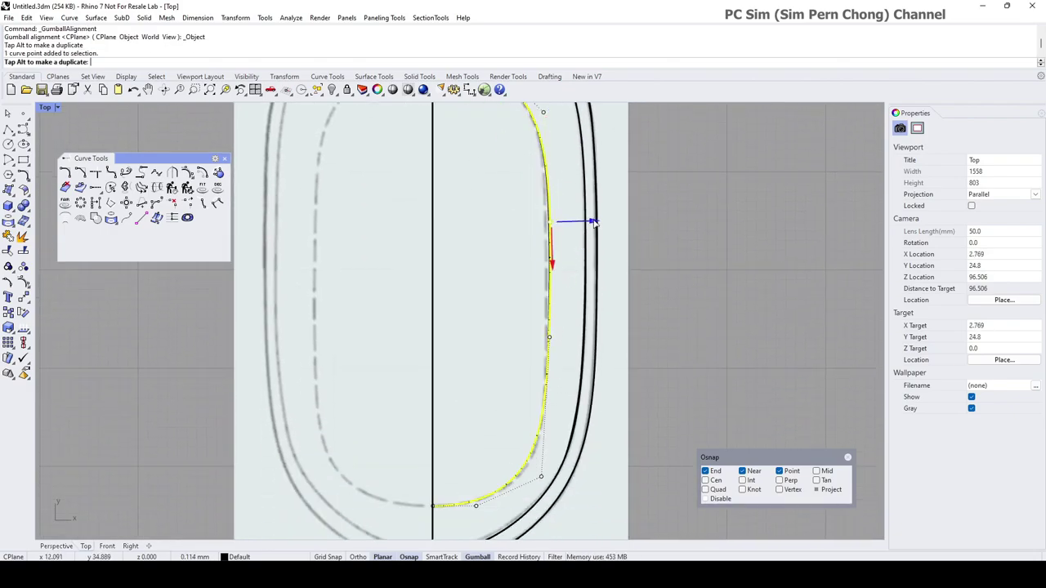
scroll(562, 336, up, 3)
click(545, 346)
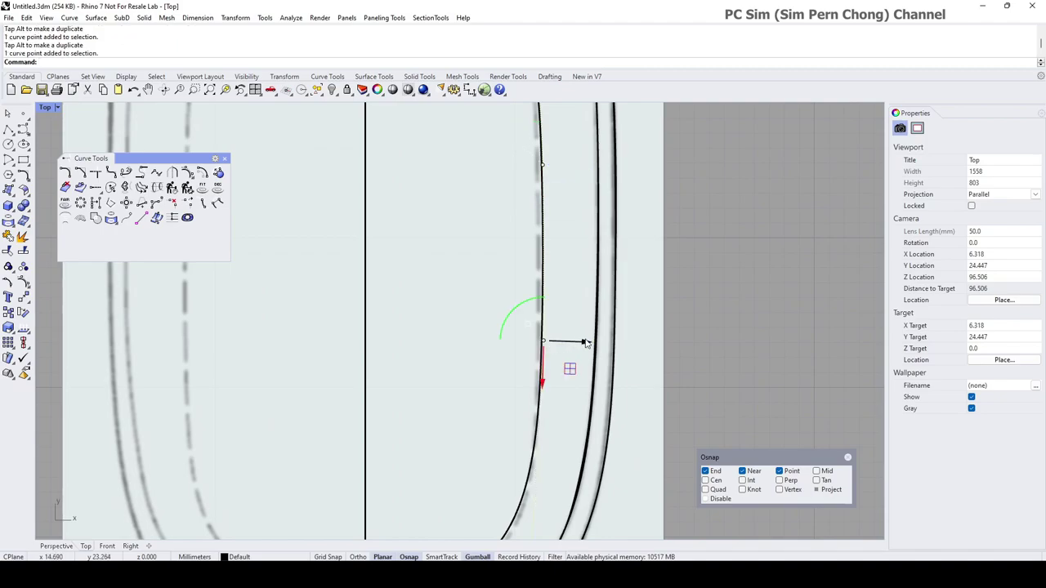
- Align the gumball to the CPlane, adjust the control point beside the inner curve's upper end, and deselect the curve
scroll(582, 350, down, 3)
scroll(568, 229, down, 4)
scroll(547, 232, up, 5)
click(531, 185)
click(552, 205)
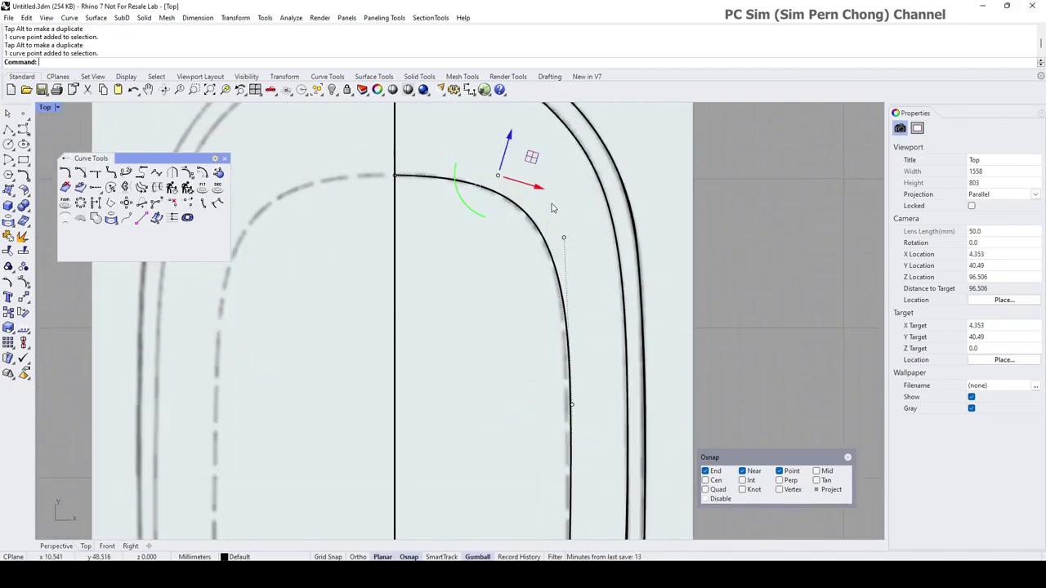
right_click(483, 556)
click(540, 442)
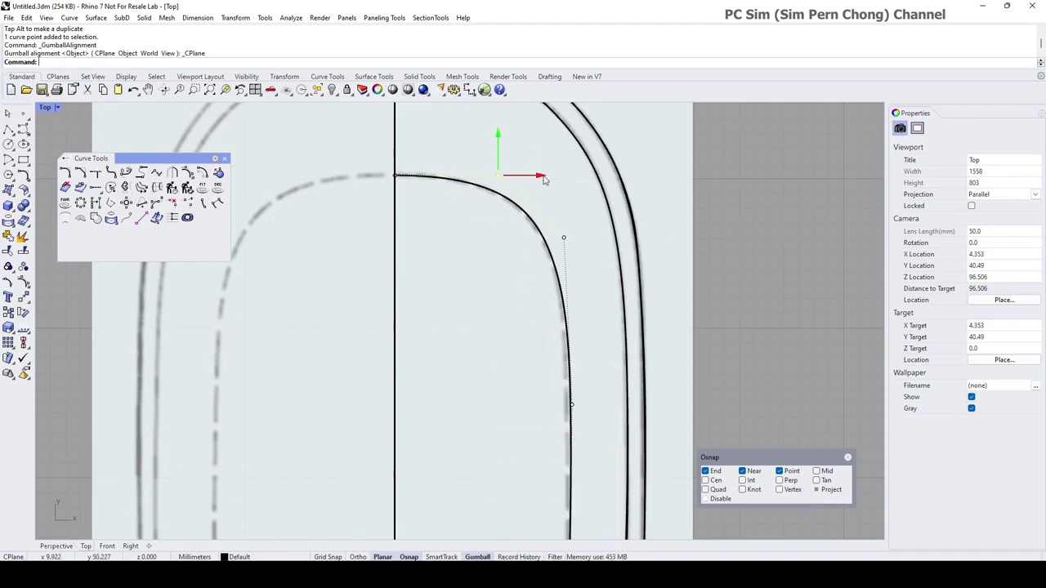
scroll(533, 180, down, 3)
key(Escape)
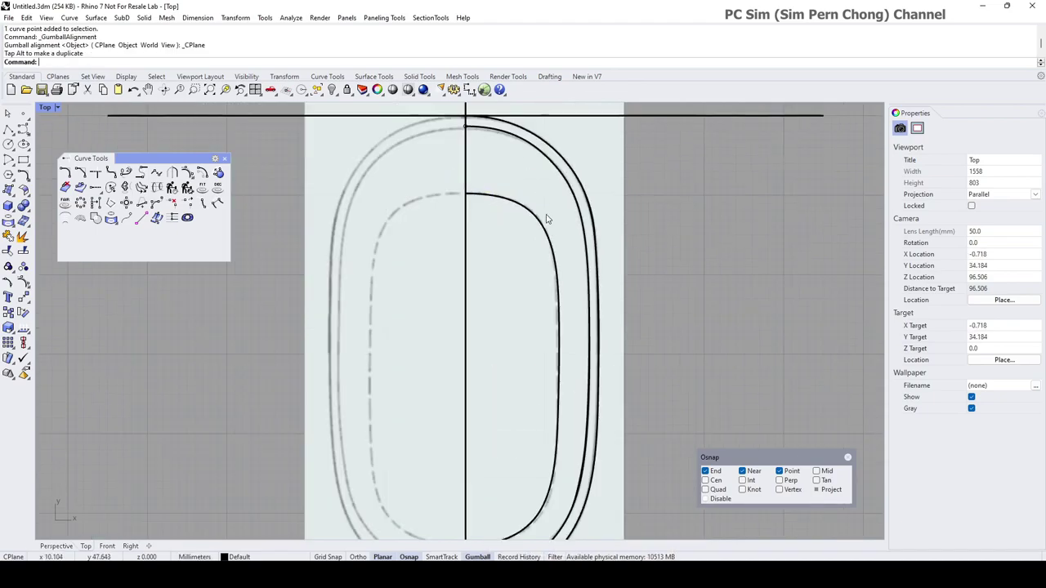
- Place point objects at both centreline ends of the inner half-outline curve
click(23, 113)
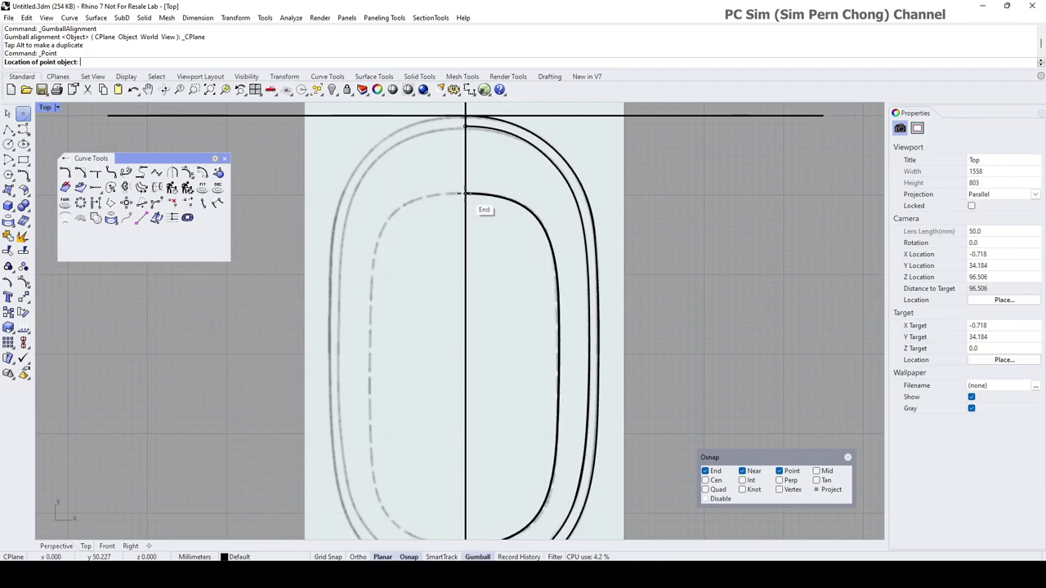
click(466, 194)
right_drag(499, 342, 524, 188)
right_click(519, 257)
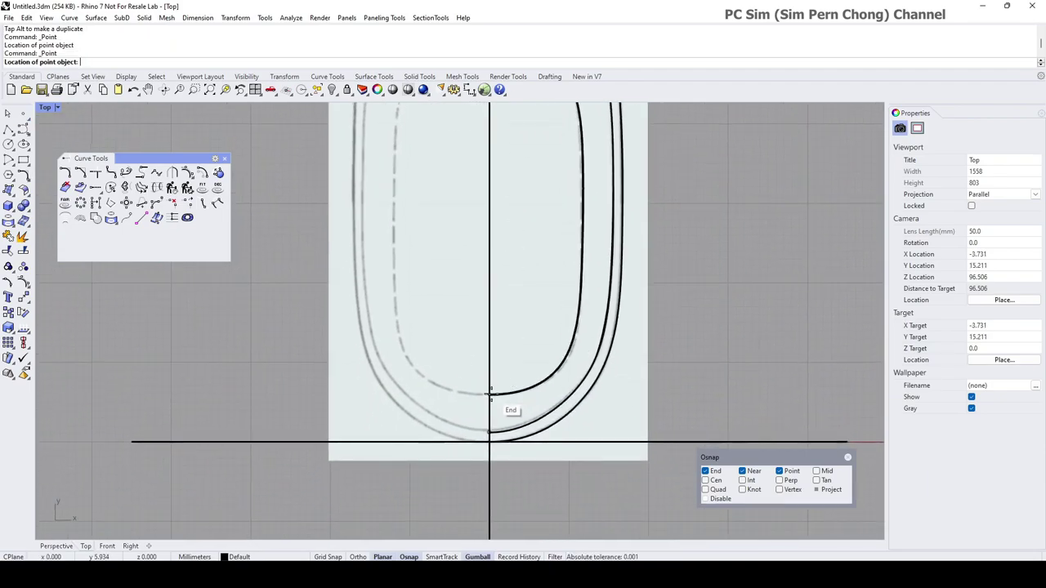
click(504, 393)
- In the Perspective view, draw an interpolated curve from the inner curve's far end to the lower profile line's end, with snap projection off
double_click(43, 107)
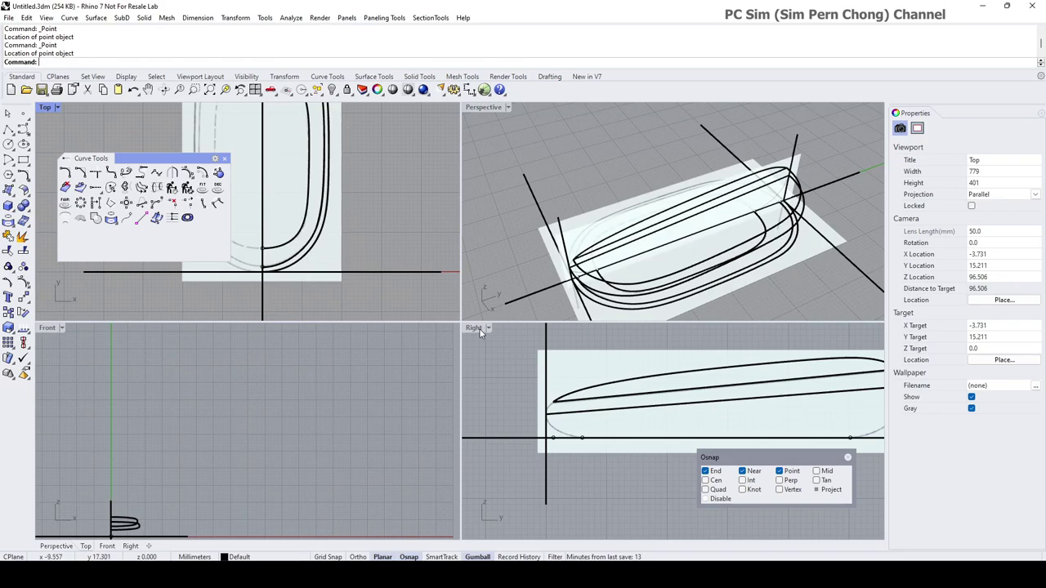
click(471, 110)
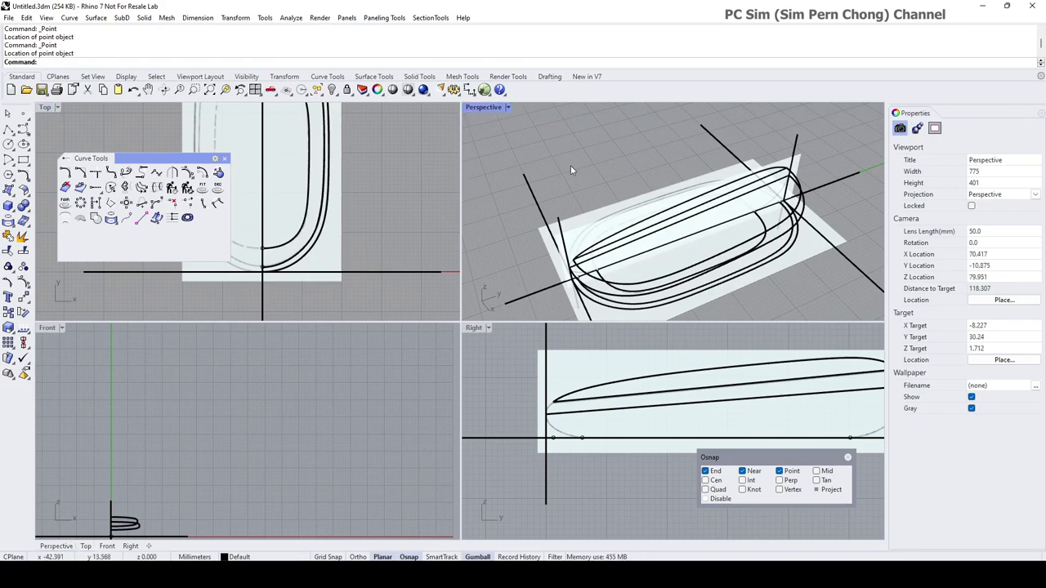
double_click(489, 108)
right_drag(615, 392, 567, 250)
shift+right_drag(623, 306, 545, 401)
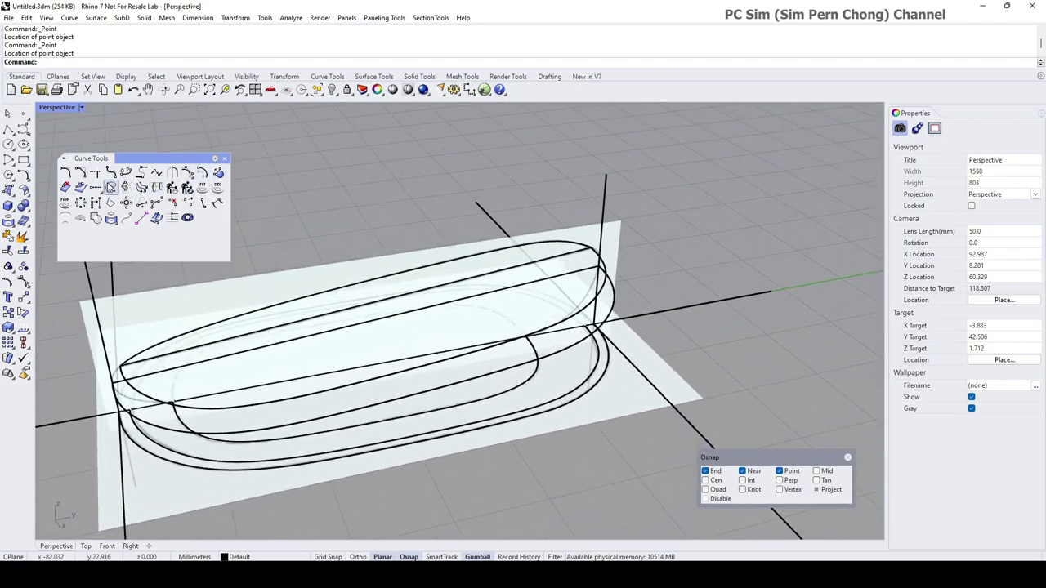
click(25, 131)
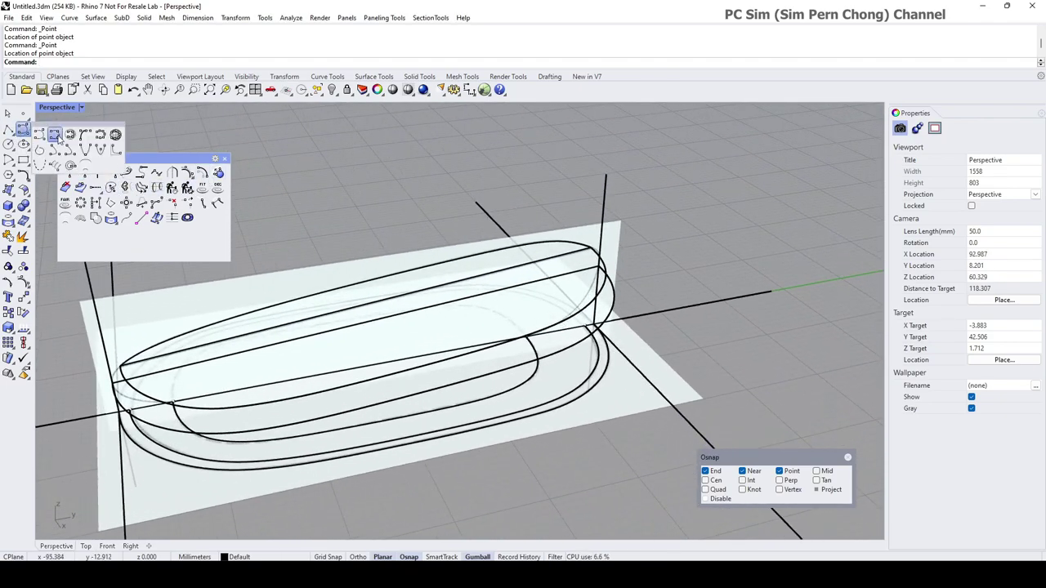
click(56, 136)
scroll(532, 351, up, 5)
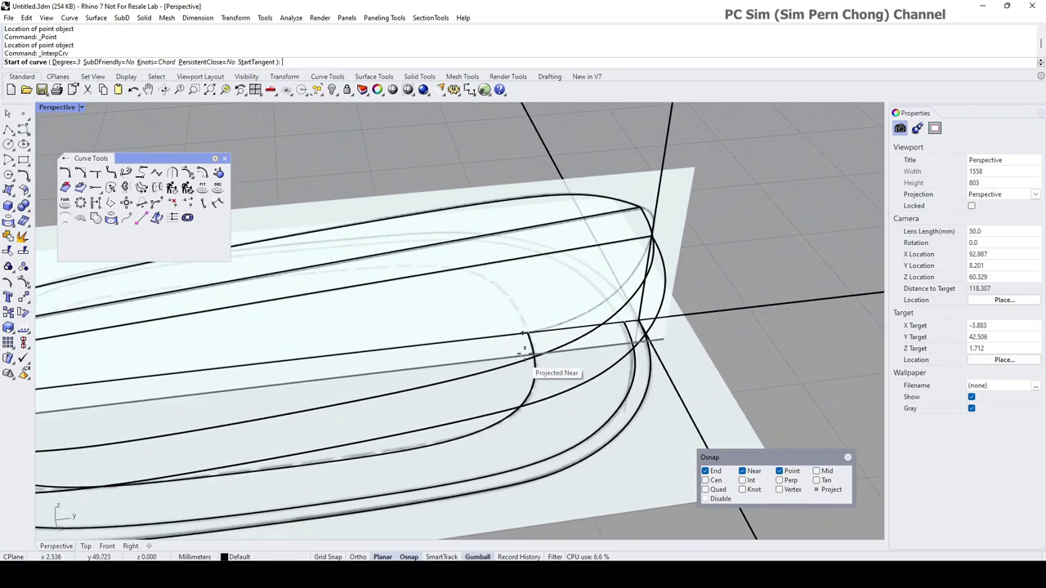
click(527, 339)
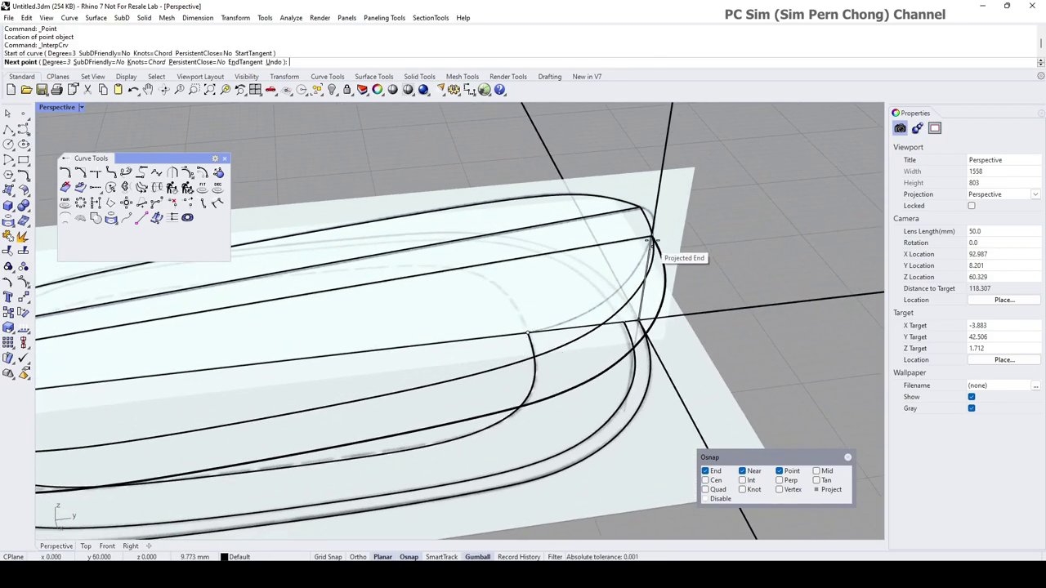
right_drag(666, 275, 628, 231)
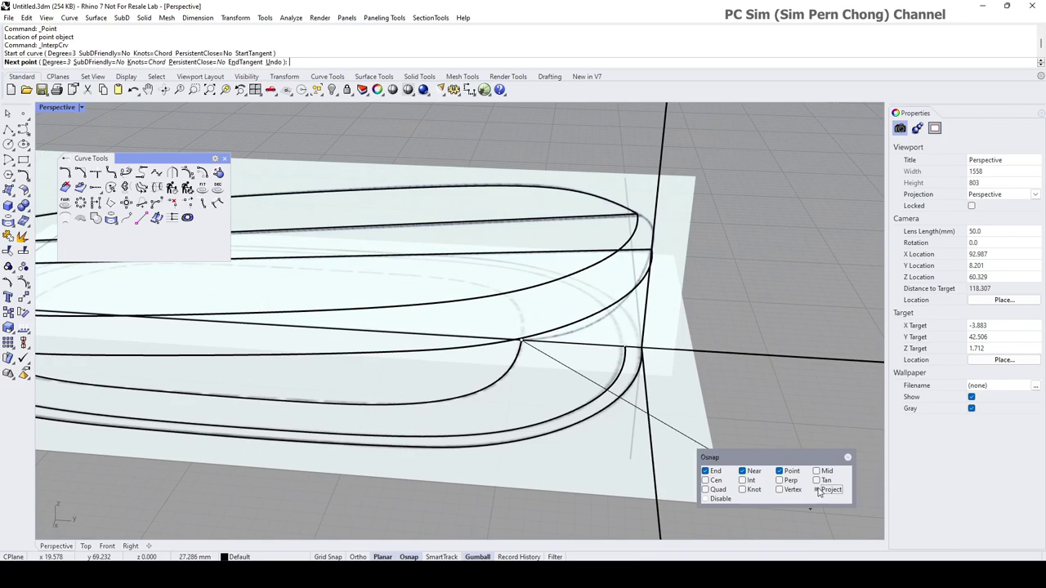
right_drag(693, 284, 644, 254)
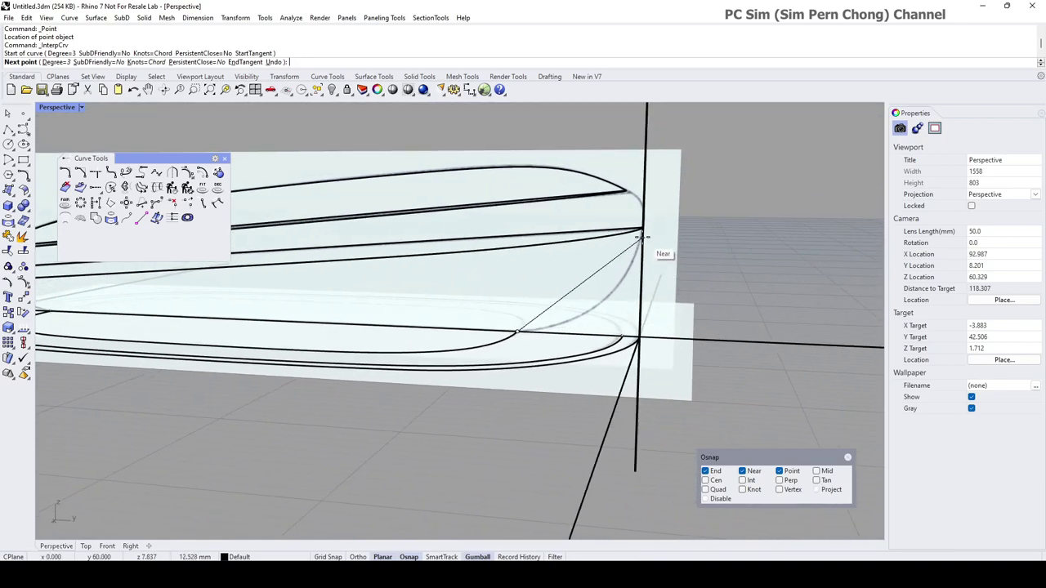
click(642, 237)
key(Return)
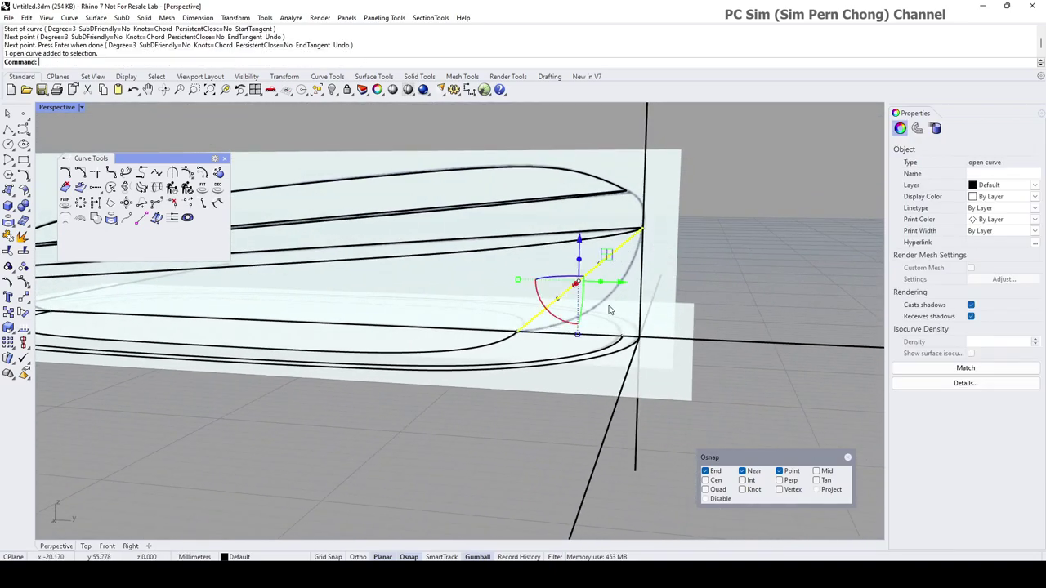
- Align the gumball to the object and move the new curve's two inner control points outward to follow the side profile's lower rounded corner
scroll(608, 313, up, 4)
scroll(608, 241, up, 5)
click(595, 231)
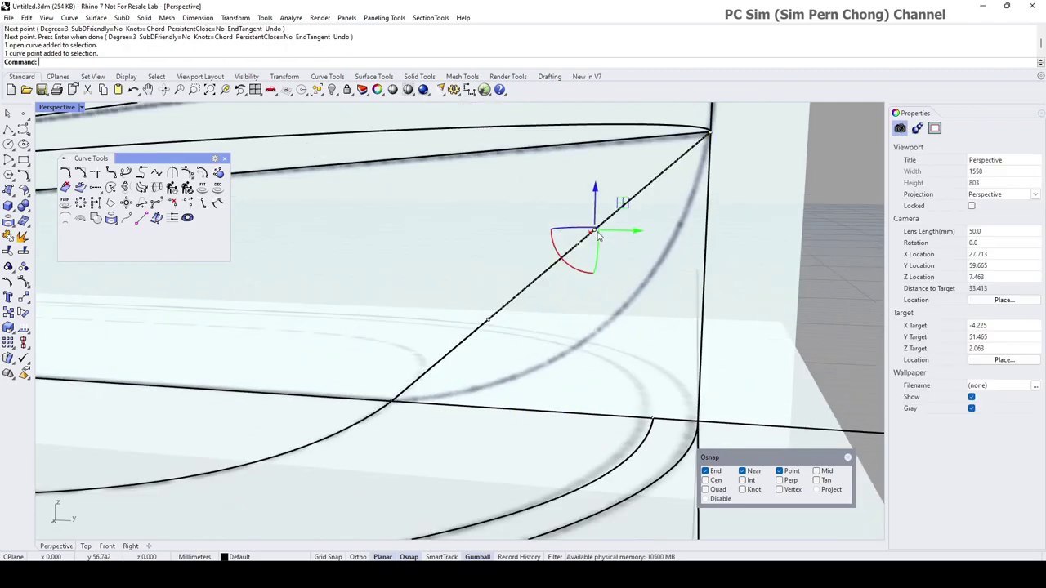
ctrl+shift+click(490, 325)
right_click(484, 558)
click(521, 463)
drag(568, 310, 642, 392)
drag(639, 329, 654, 330)
click(670, 307)
right_drag(678, 319, 705, 323)
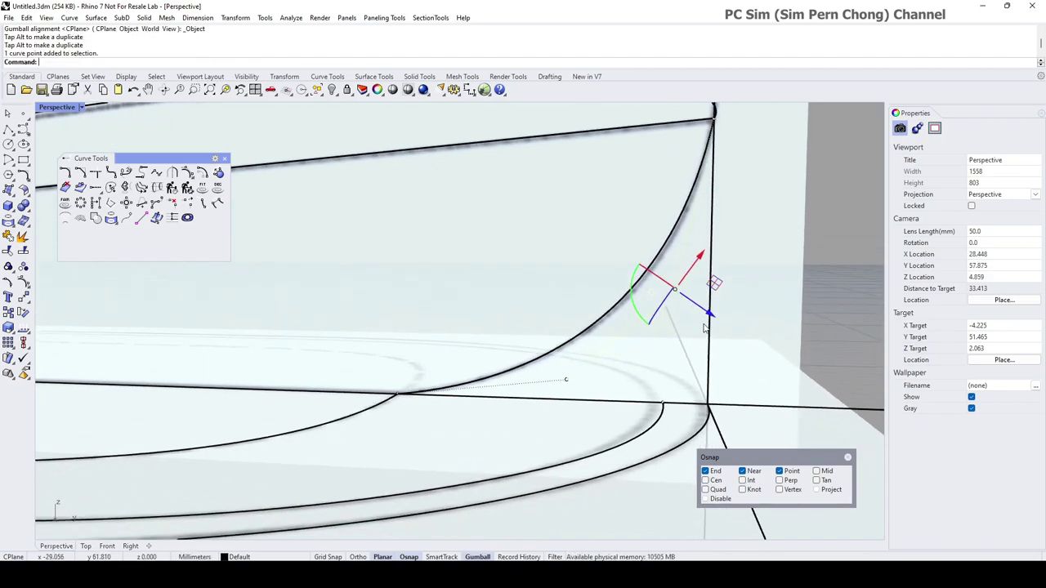
- Nudge the selected inner control point of the far-end corner curve slightly outward to follow the side profile
drag(697, 306, 701, 308)
right_drag(639, 356, 540, 337)
scroll(615, 350, down, 10)
scroll(460, 329, up, 10)
scroll(456, 336, down, 2)
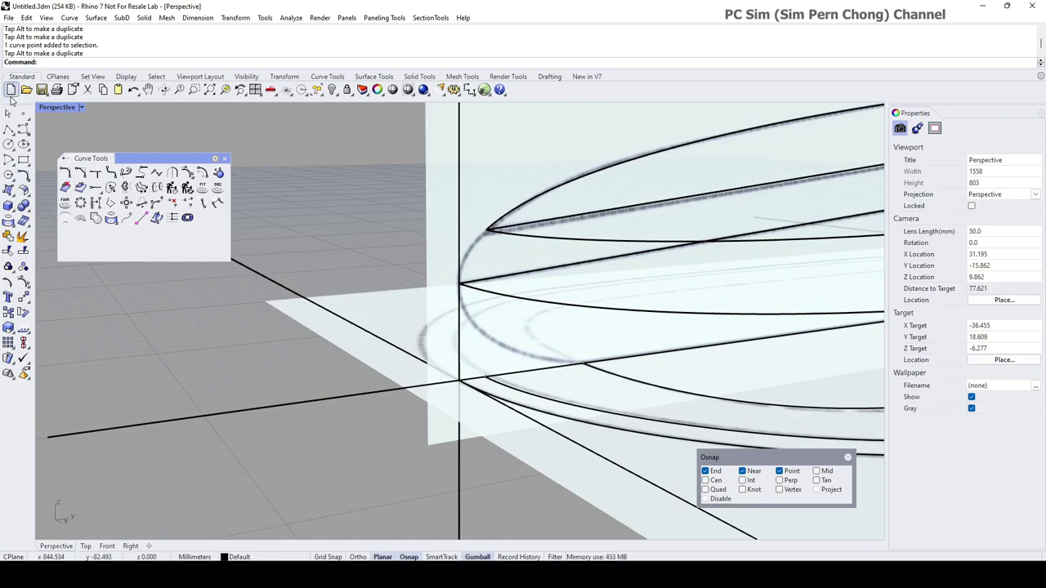
- In the Right view, draw a four-point degree 3 control point curve from the lower profile line's near end to the inner base outline's near end
double_click(47, 107)
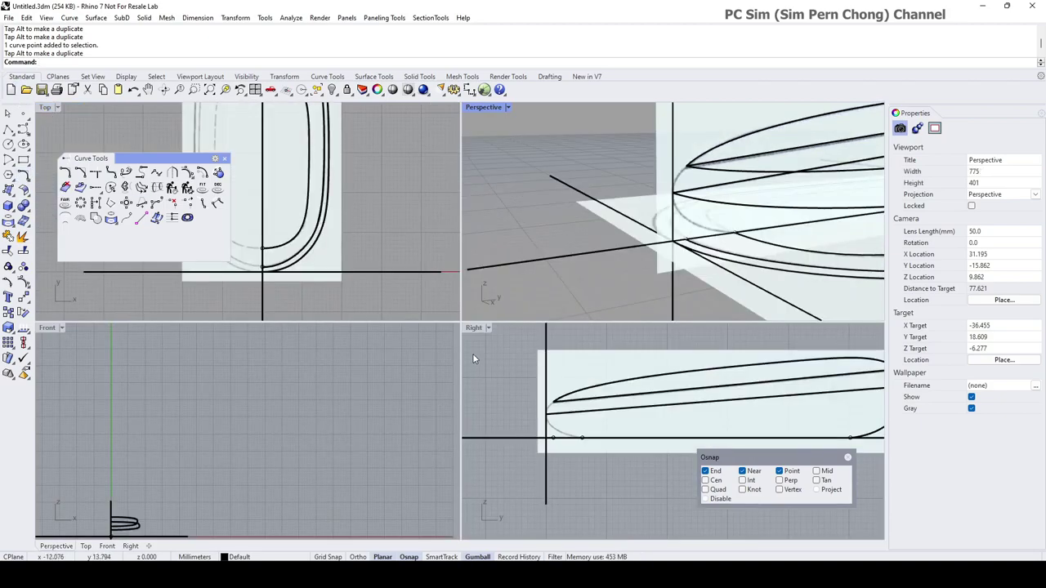
double_click(473, 328)
scroll(341, 344, up, 3)
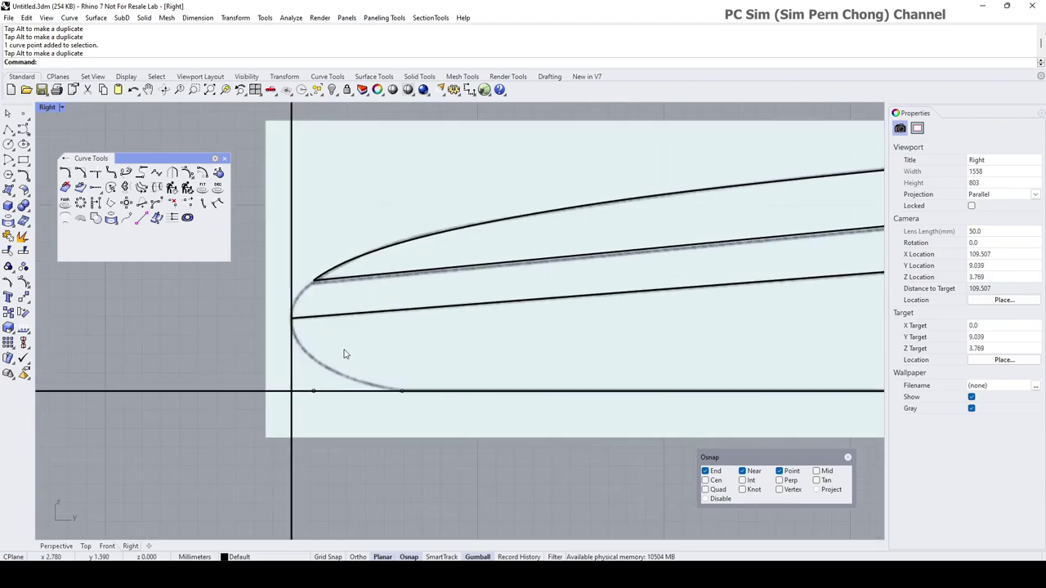
click(25, 131)
click(39, 134)
scroll(278, 321, up, 2)
click(301, 315)
click(301, 374)
click(384, 406)
click(468, 426)
key(Return)
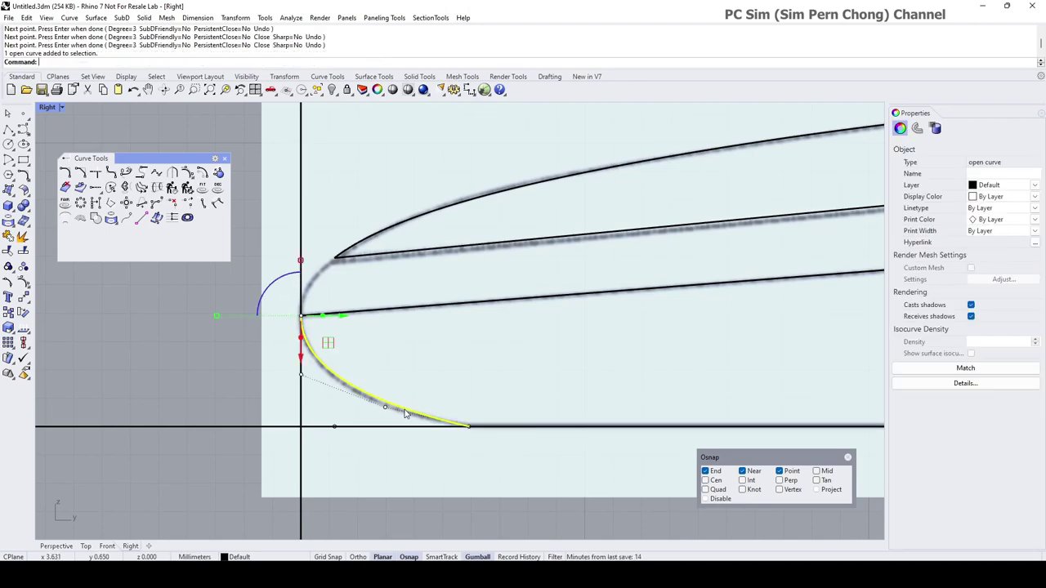
- Move the near-end curve's inner control point closest to the base outward to fit the rounded corner, and deselect it
click(385, 408)
drag(368, 448, 366, 459)
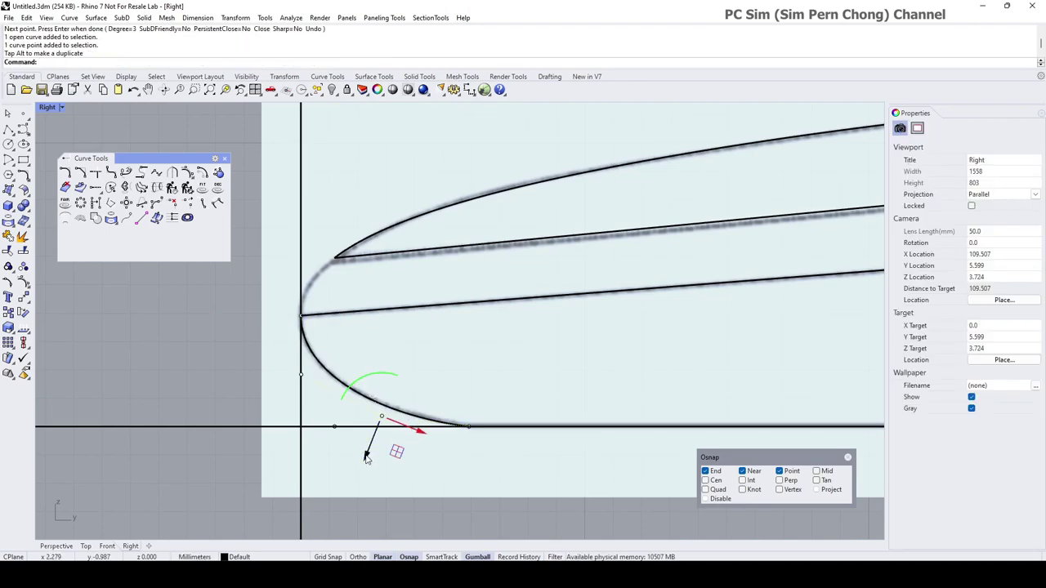
key(Escape)
- Return to a maximized Perspective view and run Show to reveal any hidden objects
double_click(41, 108)
double_click(490, 107)
right_drag(490, 110, 444, 272)
right_drag(444, 273, 433, 276)
right_click(331, 90)
mouse_move(421, 211)
right_down()
mouse_move(399, 203)
mouse_move(390, 218)
mouse_move(448, 216)
mouse_move(434, 214)
right_up()
right_drag(486, 303, 479, 310)
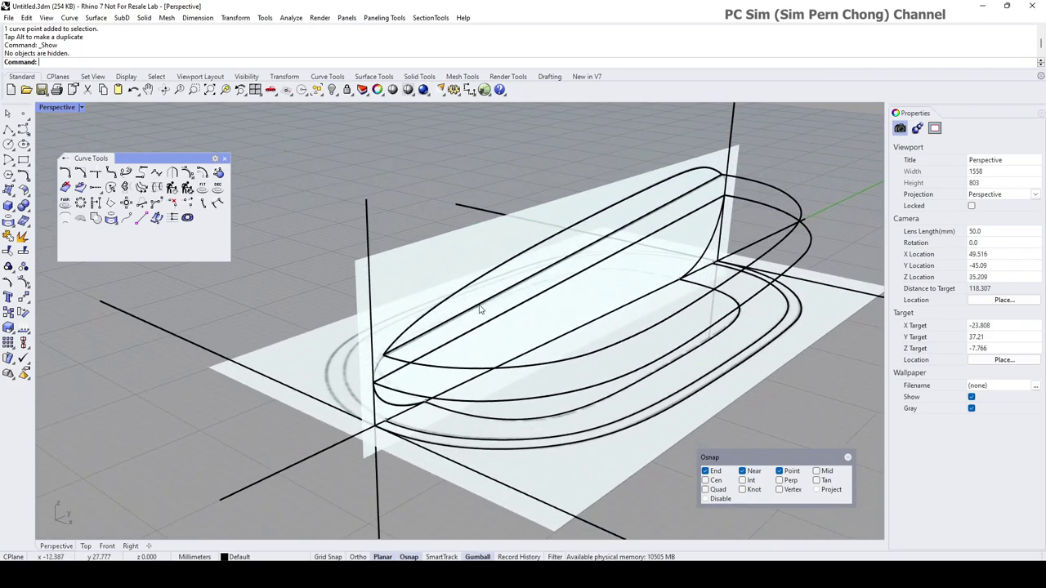
- Align the gumball to the CPlane and mirror the upper half-outline curve across the centreline
click(409, 366)
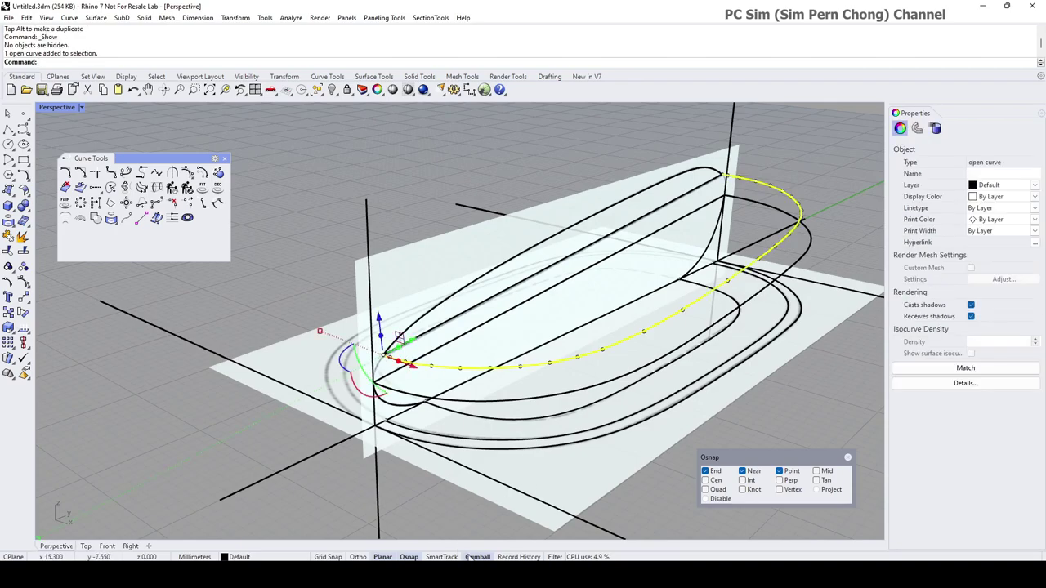
right_click(477, 557)
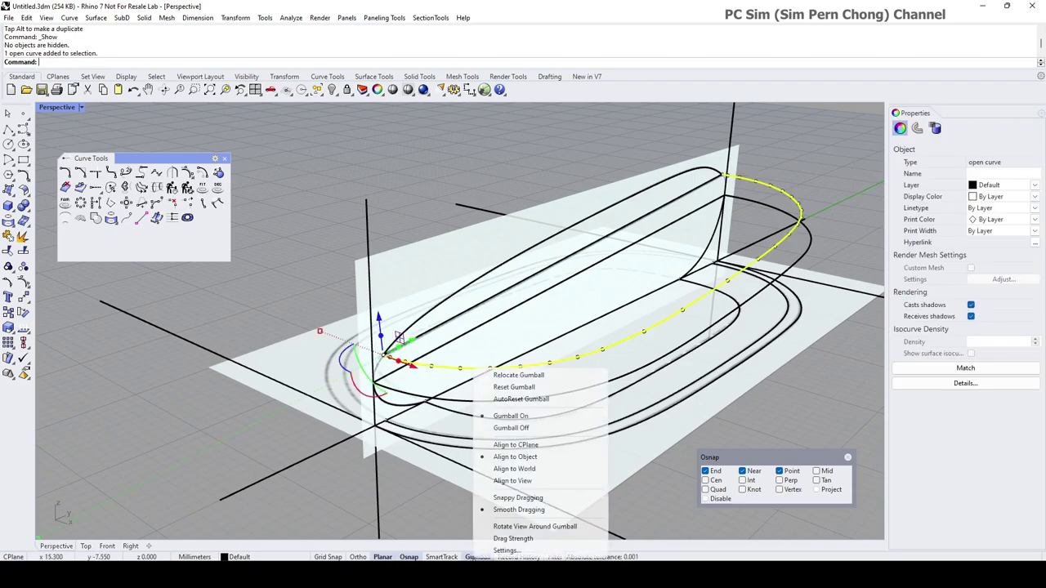
click(515, 446)
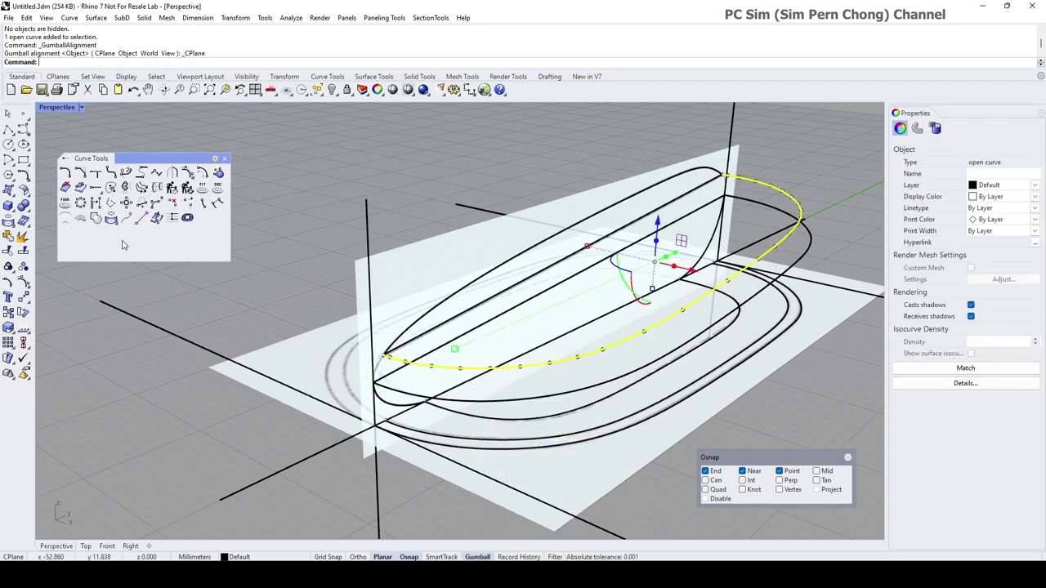
click(27, 299)
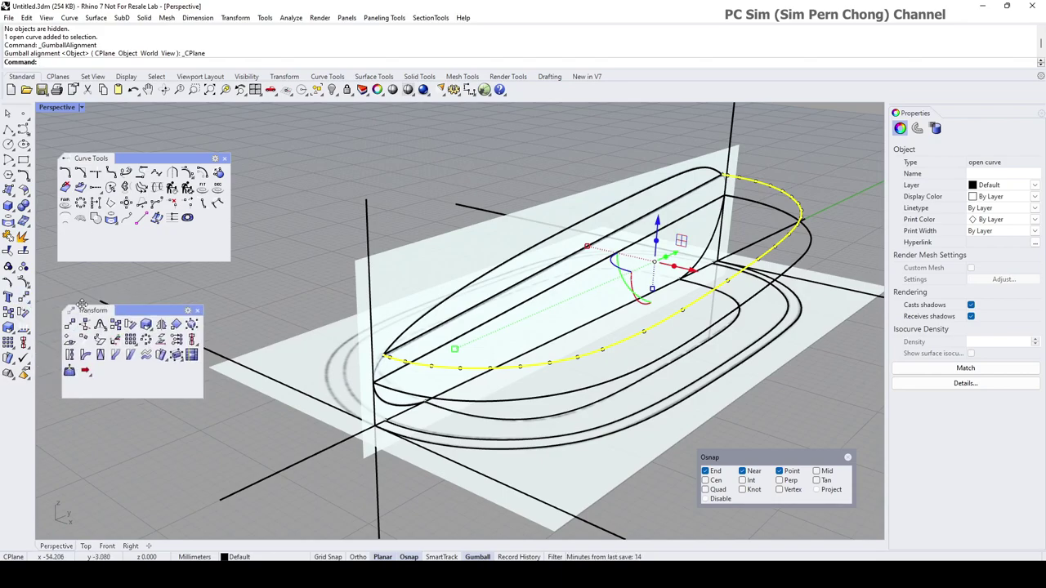
click(160, 325)
click(300, 462)
click(272, 473)
scroll(370, 439, up, 5)
key(Escape)
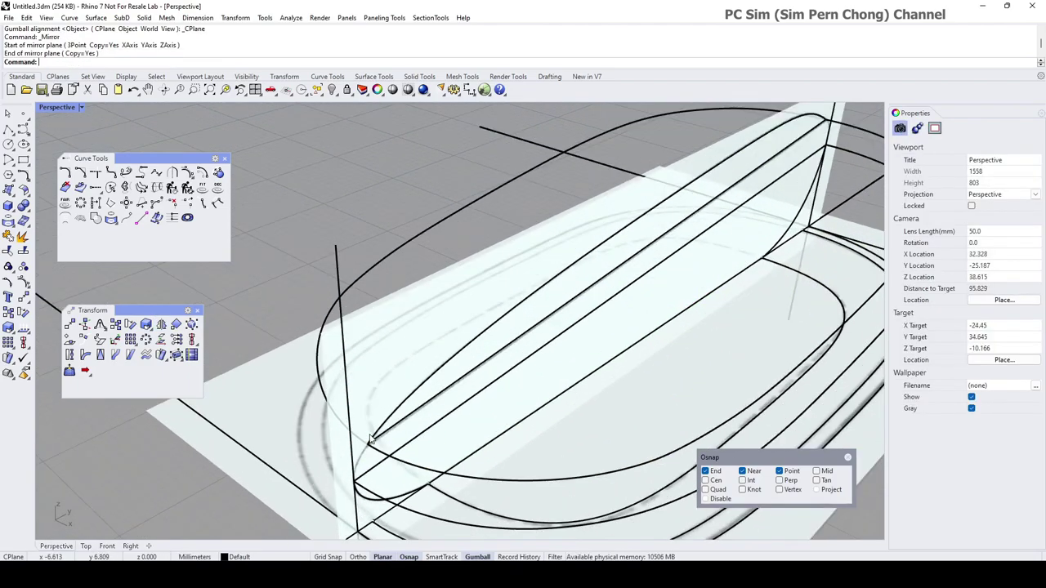
- Match the upper outline's near end to its mirrored copy with Tangency continuity, preserving Position at the other end and averaging the curves
scroll(370, 439, up, 2)
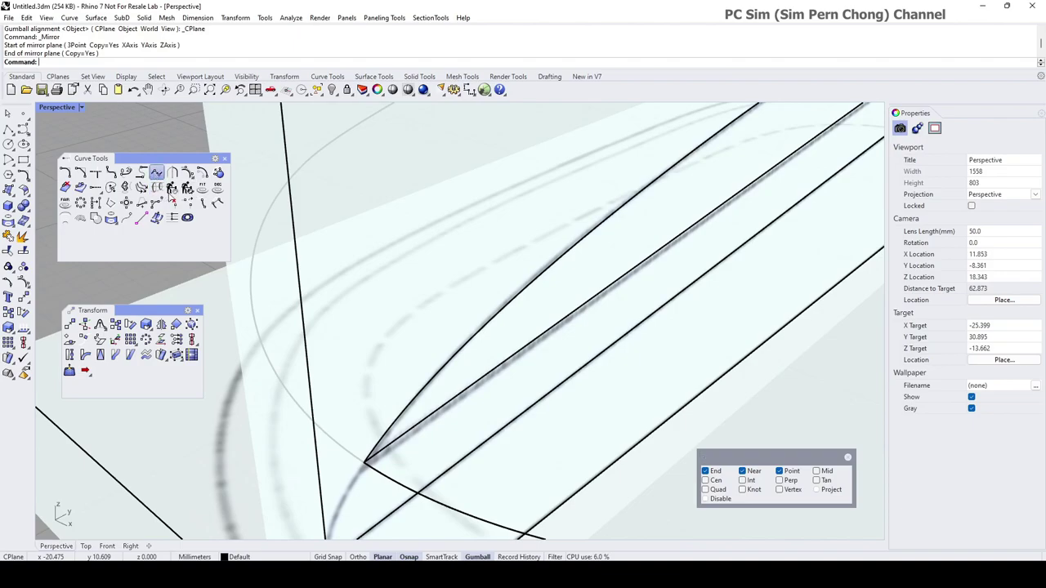
click(187, 221)
click(375, 476)
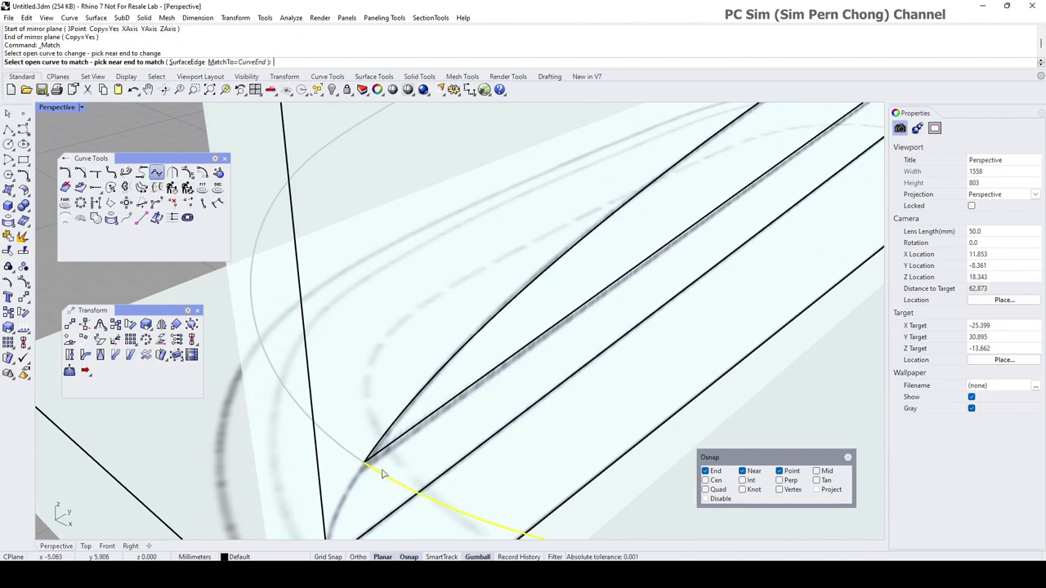
scroll(384, 474, down, 5)
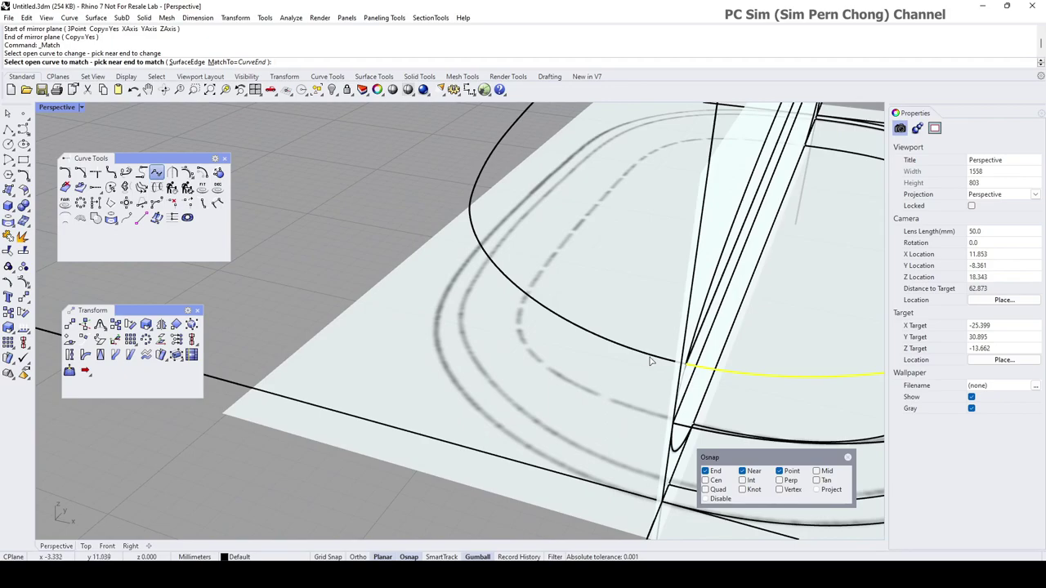
right_drag(649, 361, 657, 359)
click(716, 369)
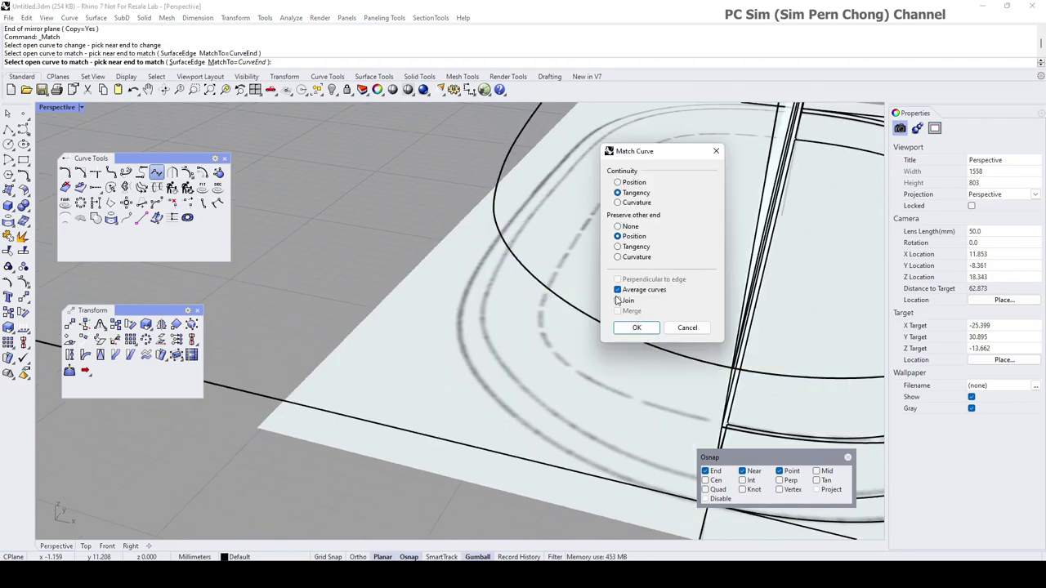
click(629, 331)
- Match the far ends of the upper outline and its mirrored copy with Tangency continuity, preserved Position, and averaged curves
scroll(637, 324, down, 10)
right_drag(637, 324, 523, 309)
scroll(513, 353, up, 3)
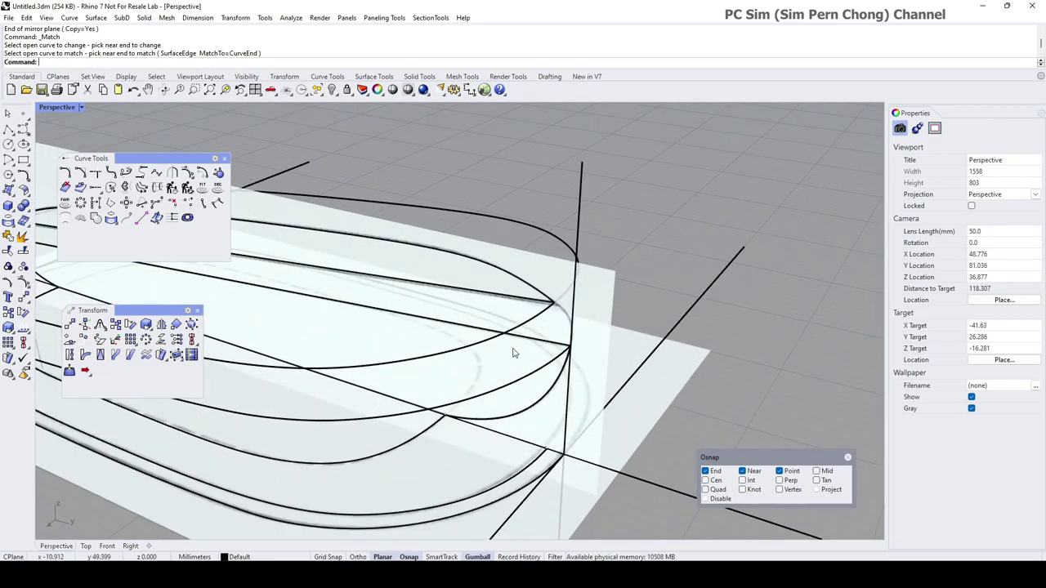
right_click(547, 325)
click(549, 317)
key(Escape)
right_click(549, 317)
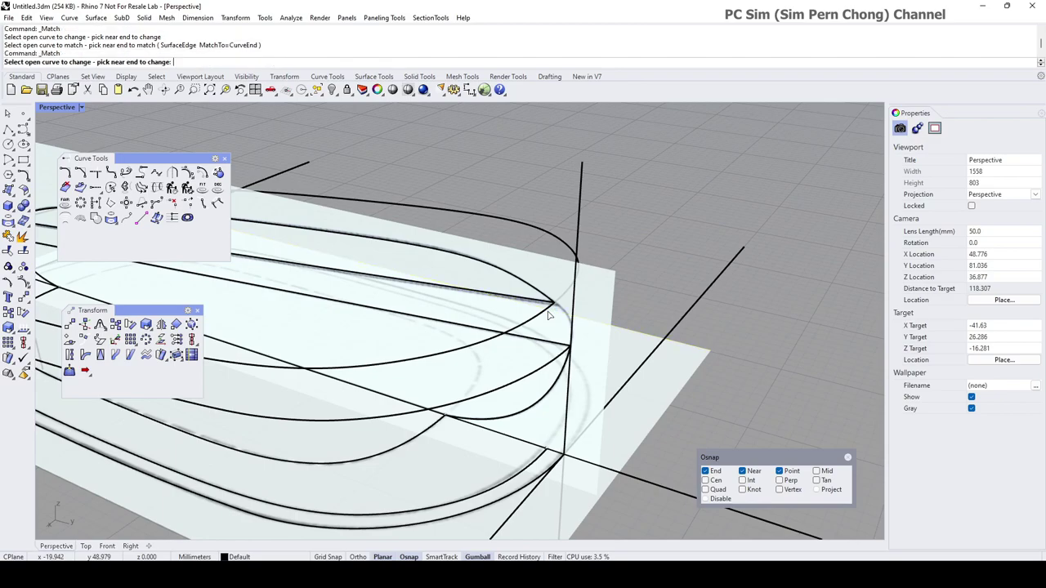
click(541, 314)
mouse_move(555, 327)
right_down()
mouse_move(415, 313)
mouse_move(679, 297)
right_up()
scroll(478, 314, up, 2)
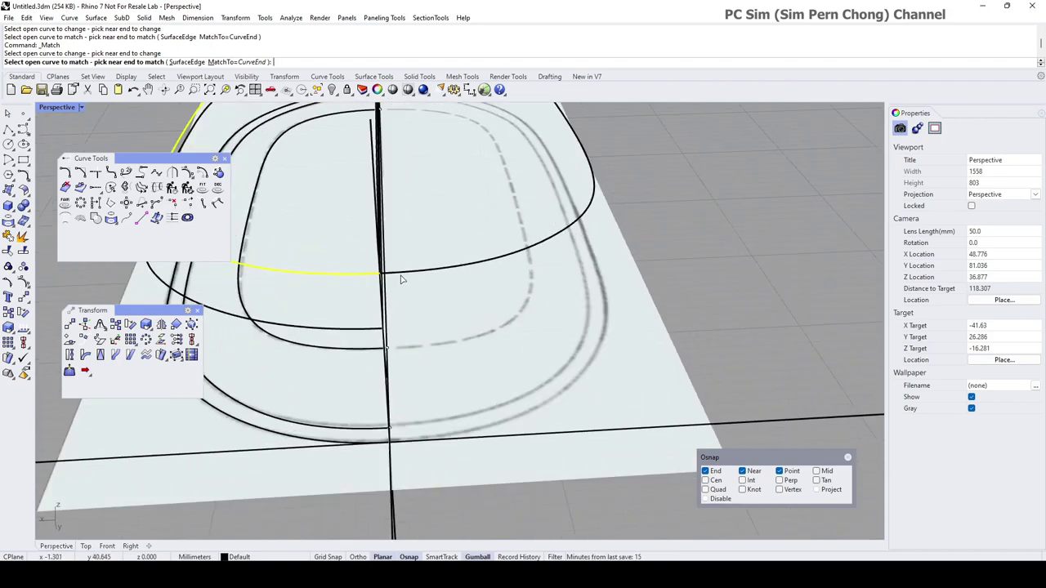
click(400, 280)
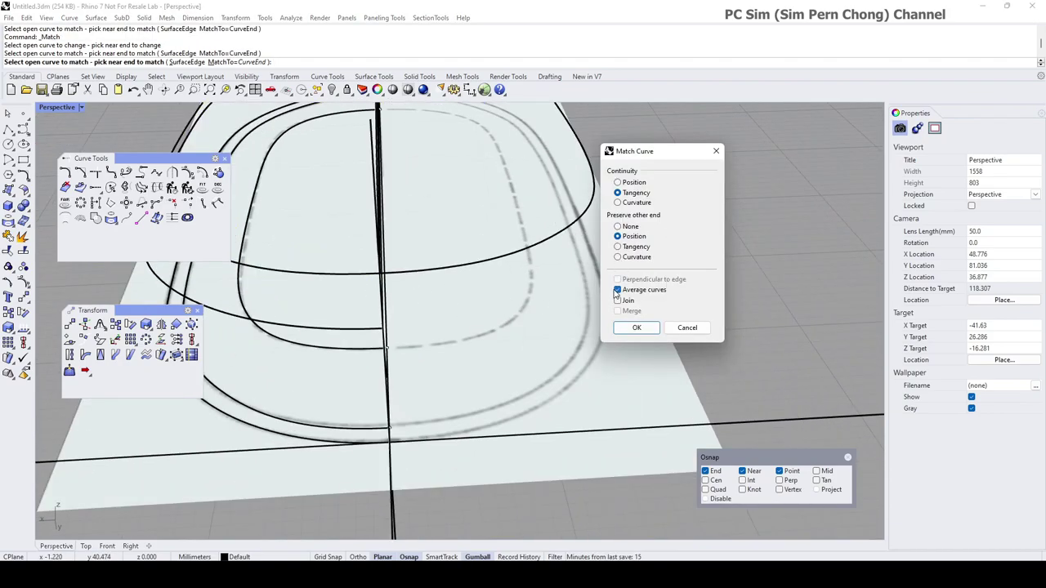
click(626, 330)
- Loft the casing's top surface through the upper half-outline, the arched side-profile curve, and the mirrored half-outline
scroll(589, 334, down, 3)
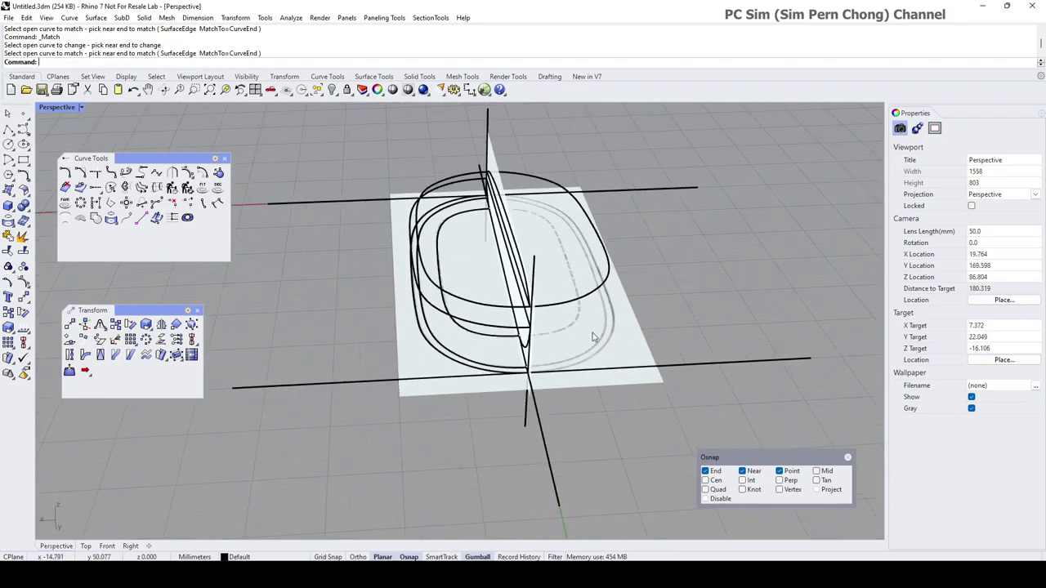
right_drag(580, 334, 164, 280)
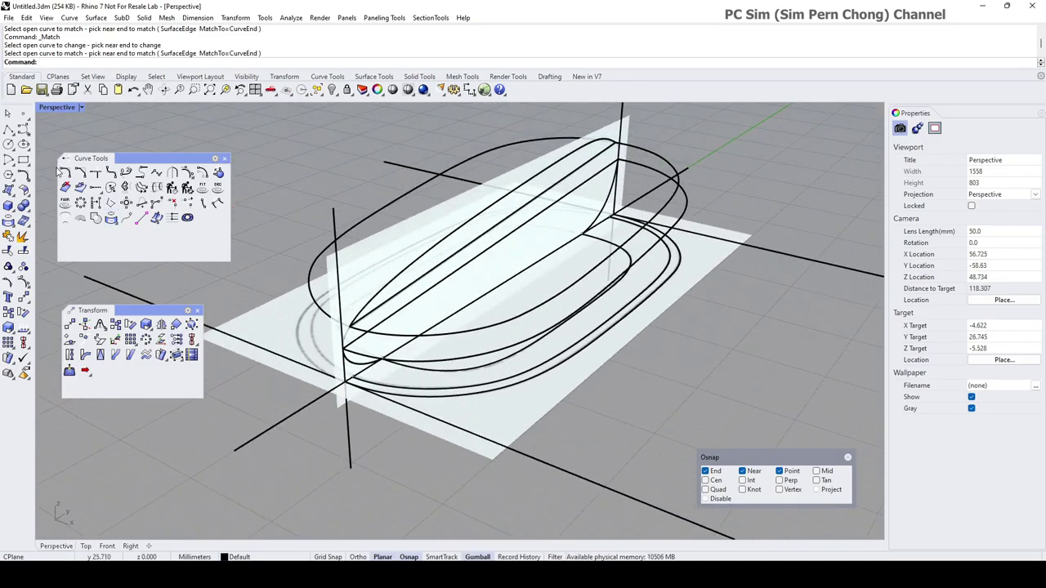
drag(174, 158, 184, 407)
click(9, 190)
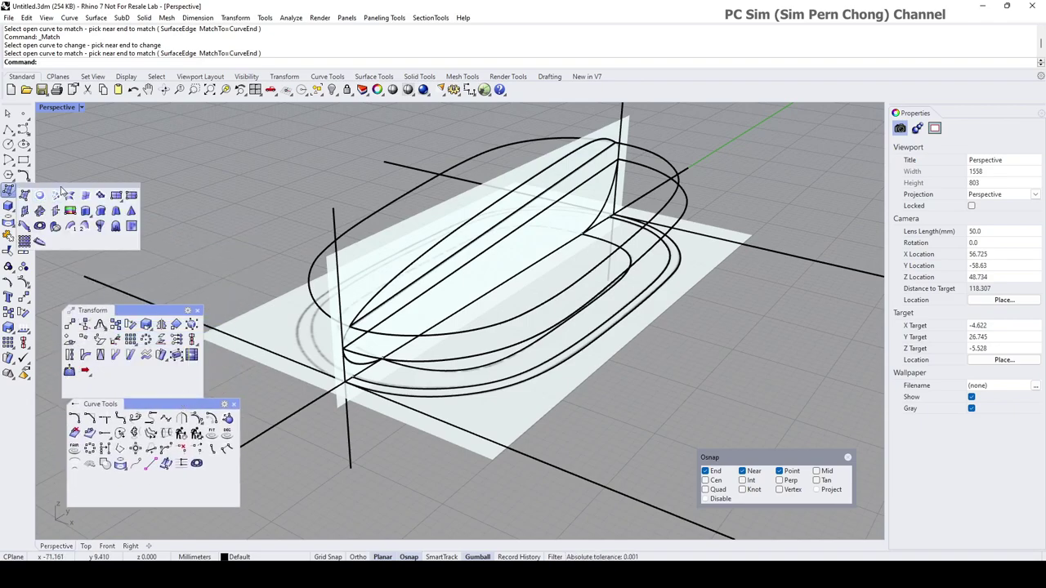
drag(53, 196, 104, 189)
click(110, 198)
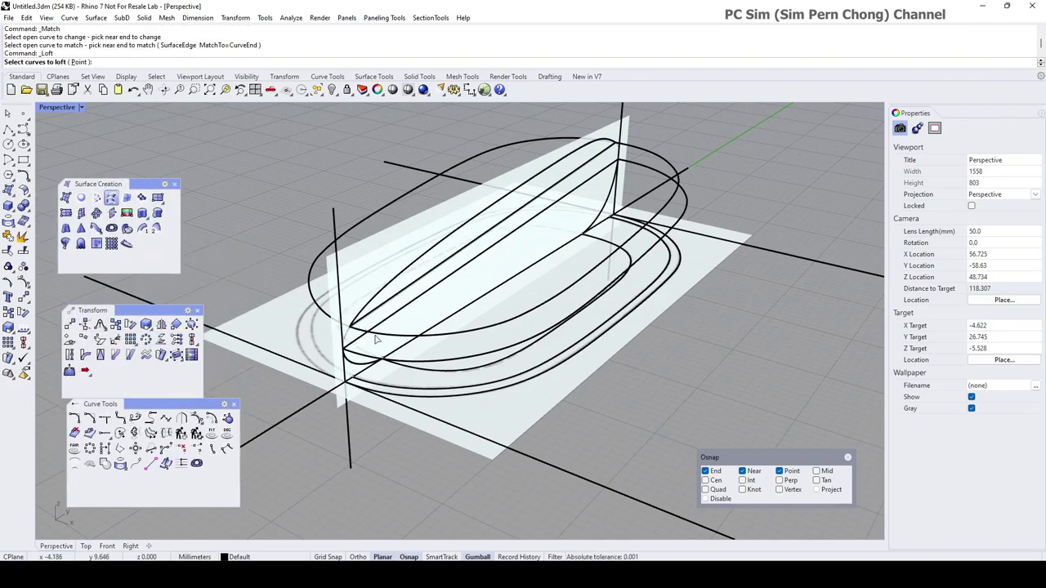
click(374, 332)
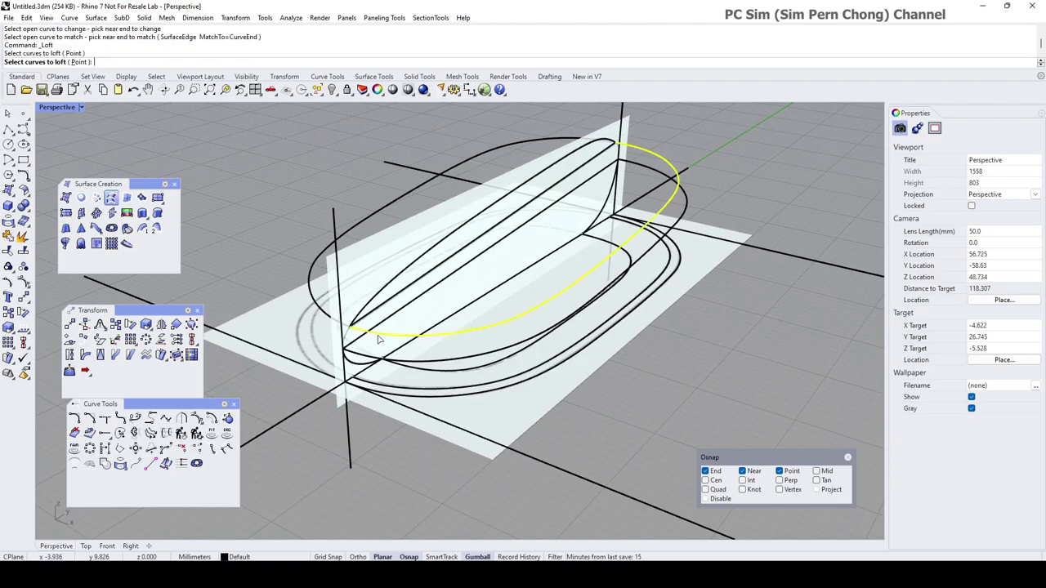
click(325, 316)
key(Return)
right_drag(493, 367, 440, 272)
click(609, 413)
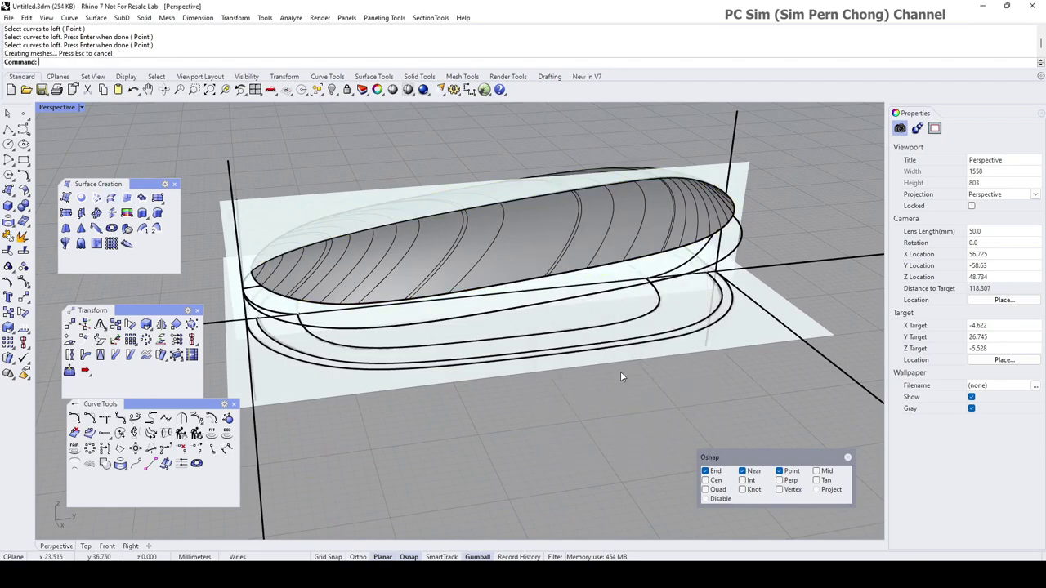
- Start a two-rail sweep using the lower half-outline curve and the inner base half-outline as rails
right_drag(621, 369, 668, 367)
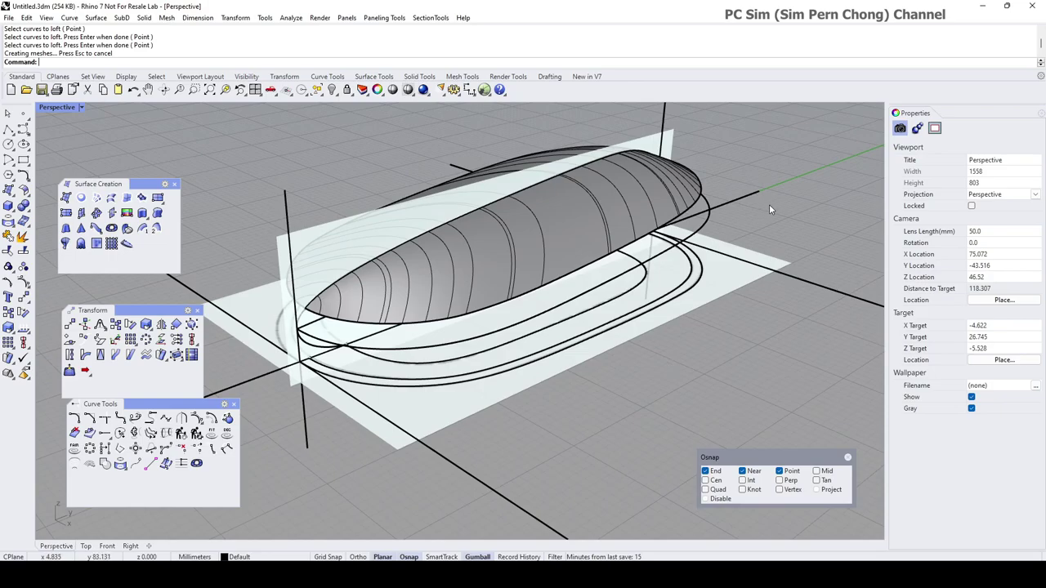
mouse_move(526, 236)
right_down()
mouse_move(540, 281)
mouse_move(561, 278)
mouse_move(590, 249)
mouse_move(514, 317)
mouse_move(523, 237)
right_up()
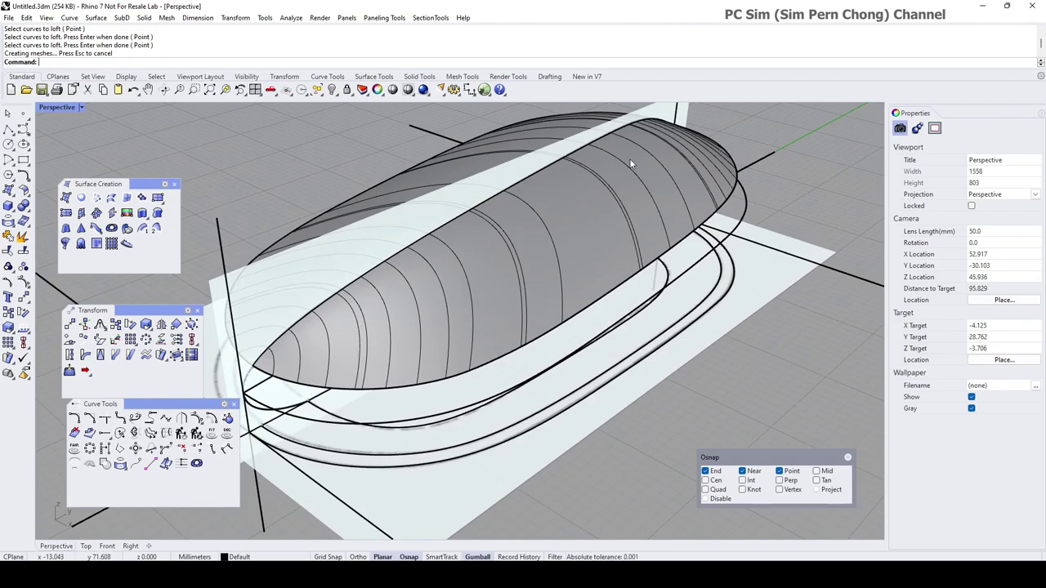
right_drag(554, 265, 581, 241)
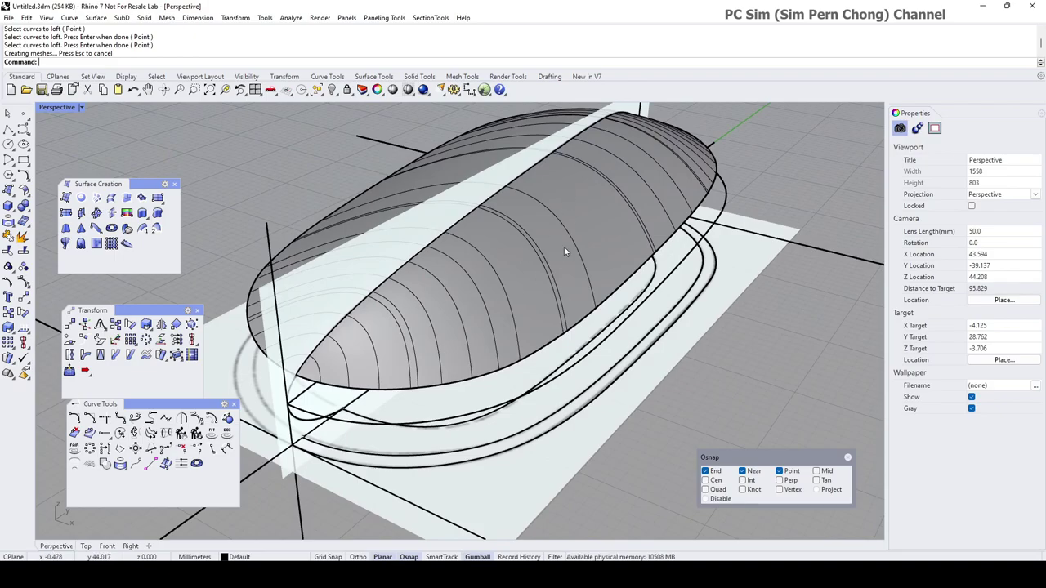
right_drag(564, 252, 703, 290)
right_drag(574, 349, 682, 348)
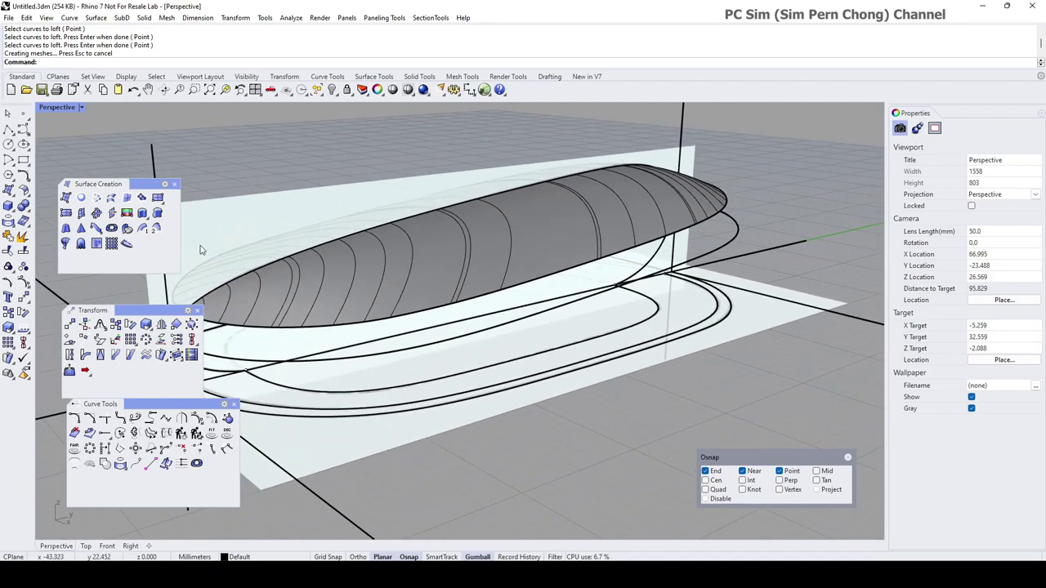
click(157, 230)
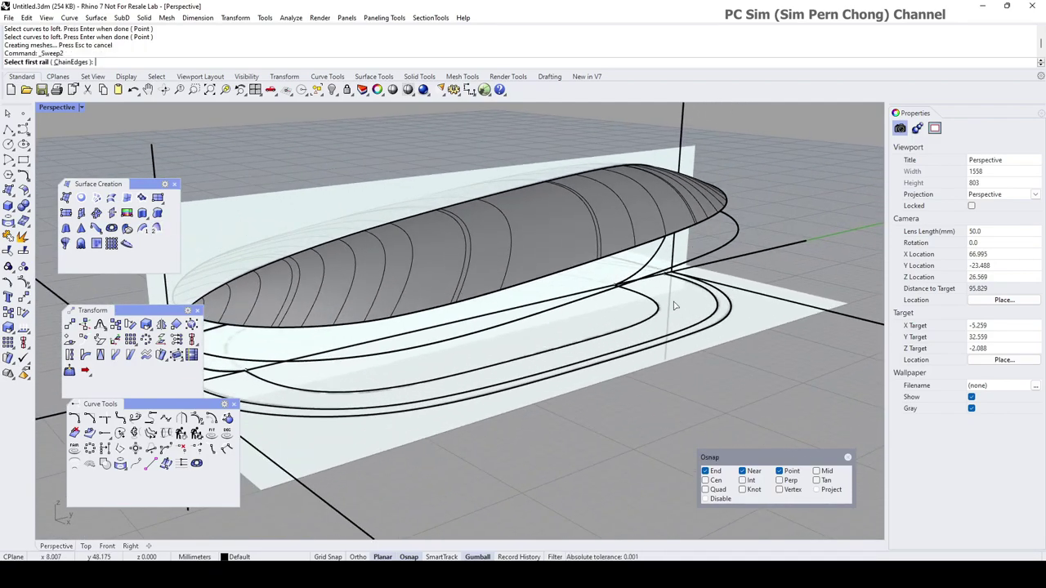
click(730, 251)
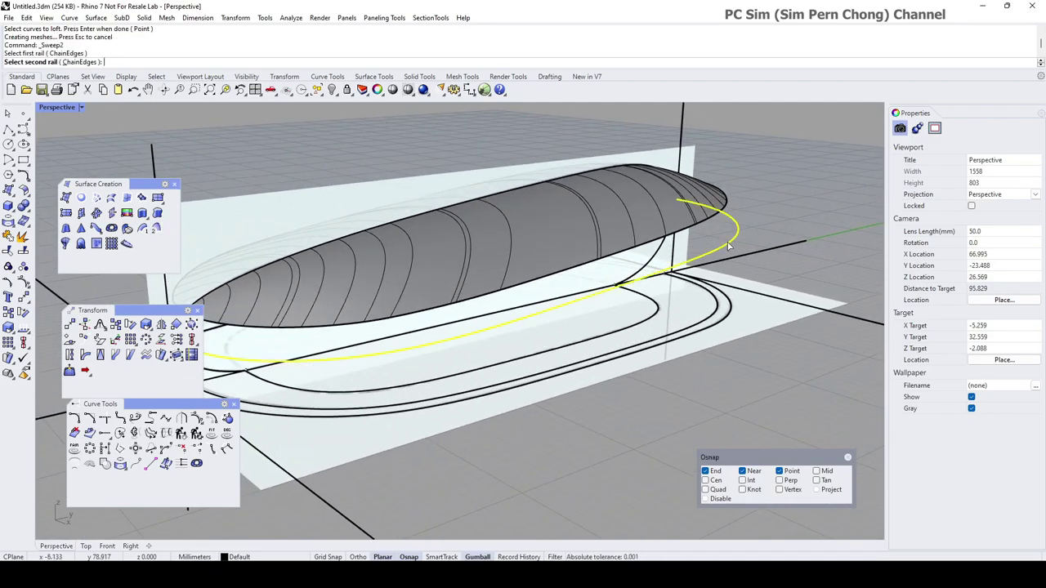
click(659, 309)
- Complete the two-rail sweep of the lower side surface through the two curved end profiles, leaving cross sections unchanged and refitting the rails
right_drag(659, 308, 651, 296)
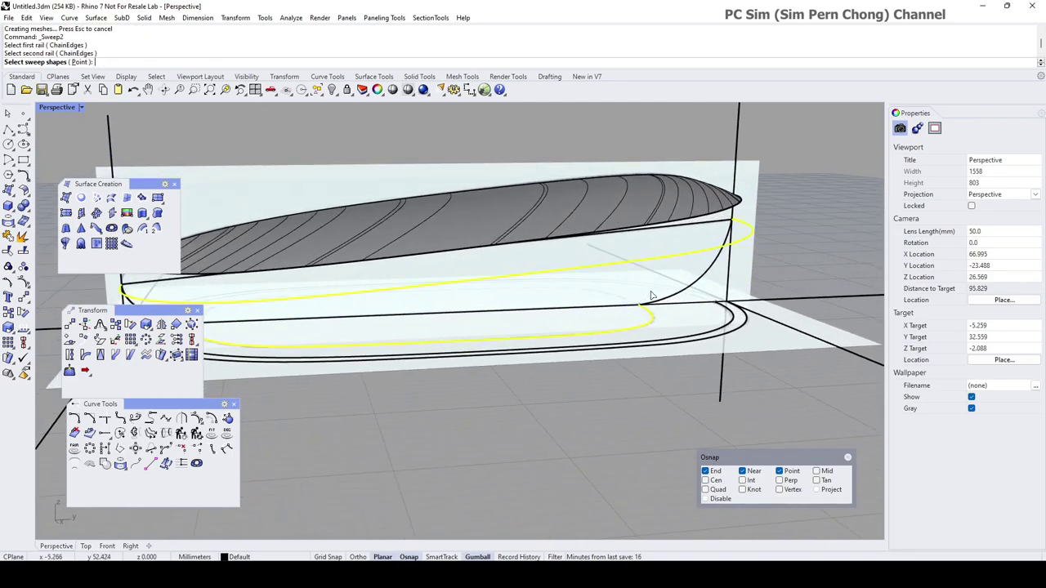
click(708, 280)
right_drag(708, 279, 381, 320)
click(301, 299)
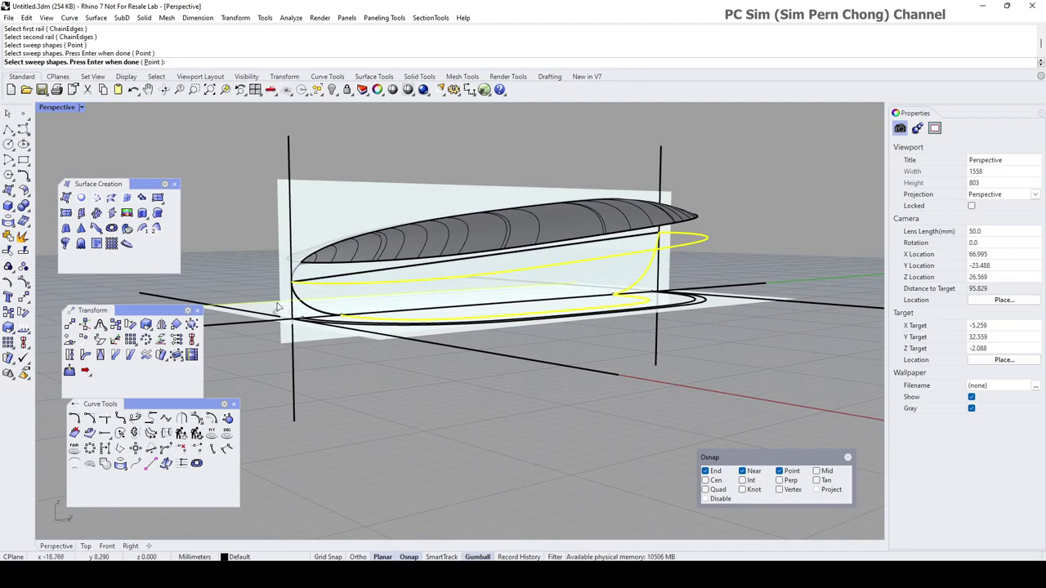
click(269, 306)
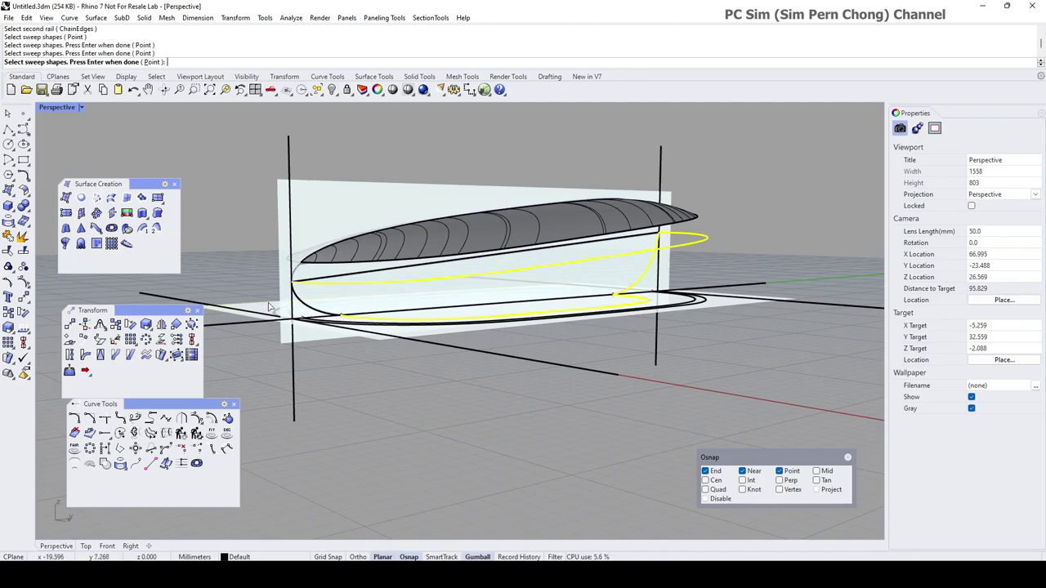
click(316, 313)
key(Return)
right_drag(435, 362, 375, 317)
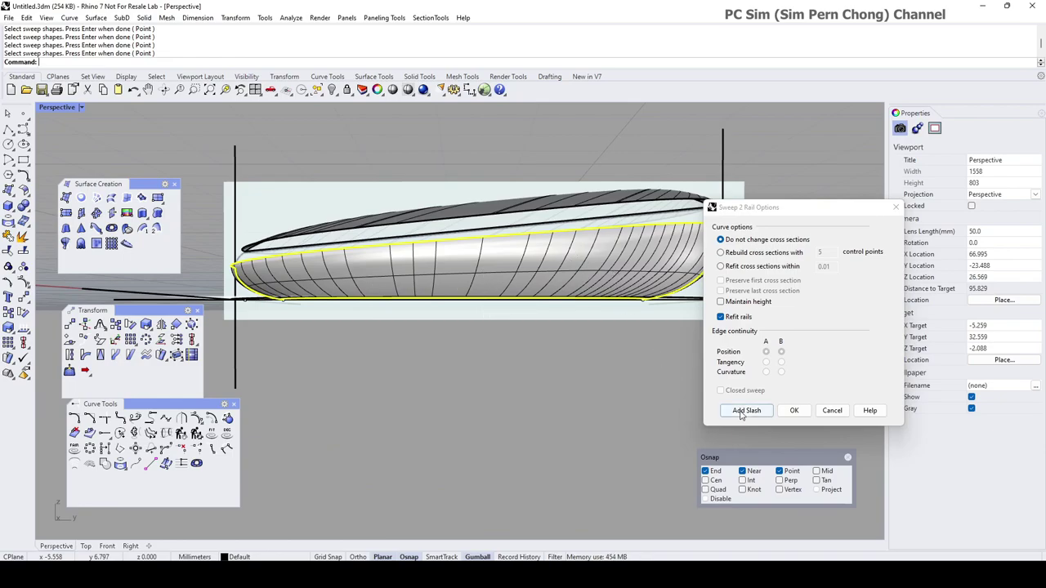
right_drag(670, 396, 536, 350)
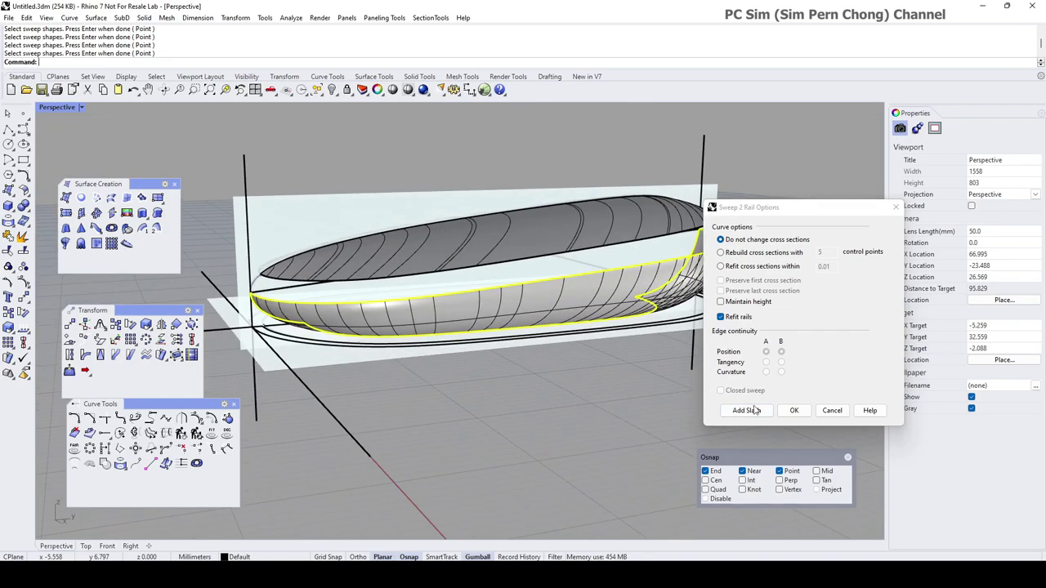
click(794, 410)
right_drag(708, 397, 653, 424)
- Examine the lofted top surface's control-point layout along its outer edge and at both ends, with its control points temporarily shown
scroll(418, 354, up, 4)
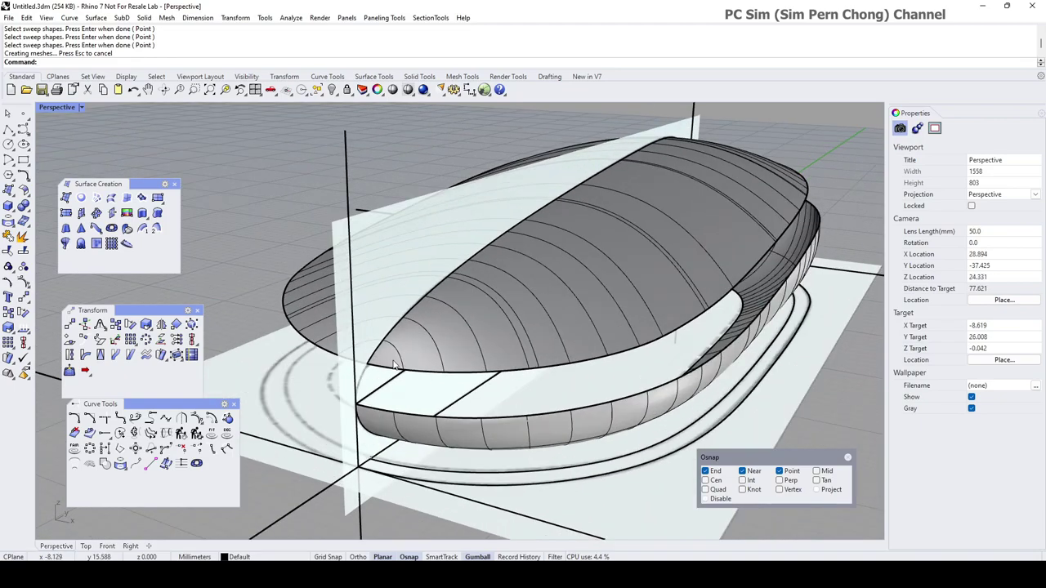
scroll(393, 376, up, 5)
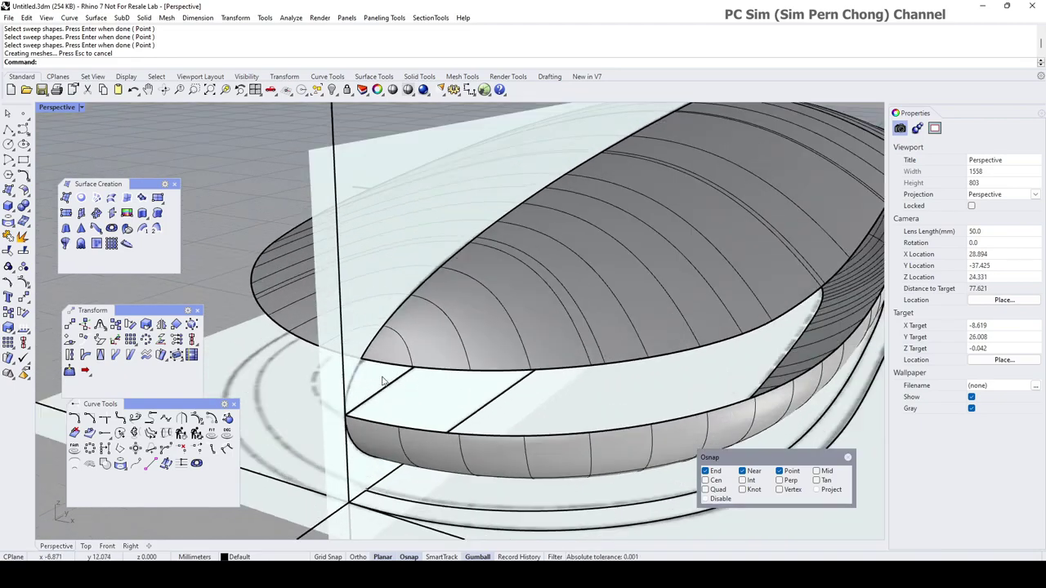
click(415, 335)
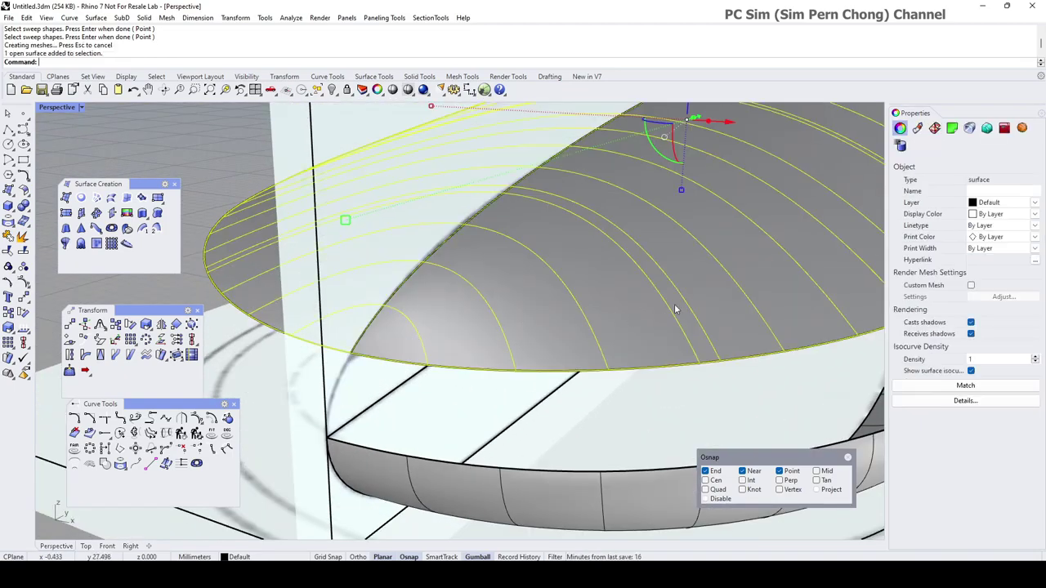
click(24, 282)
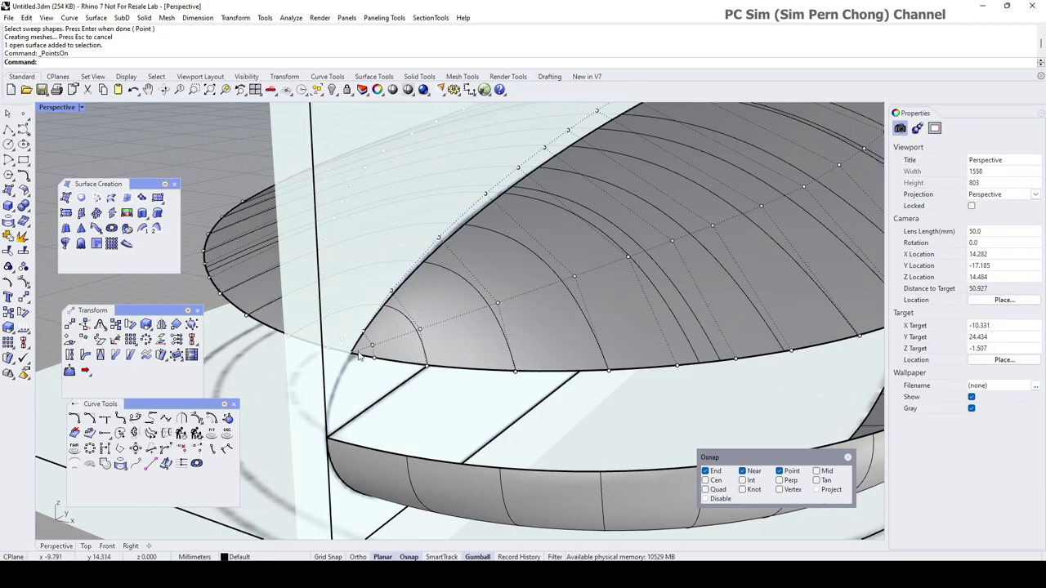
scroll(358, 357, down, 10)
right_drag(457, 352, 213, 383)
scroll(479, 371, up, 8)
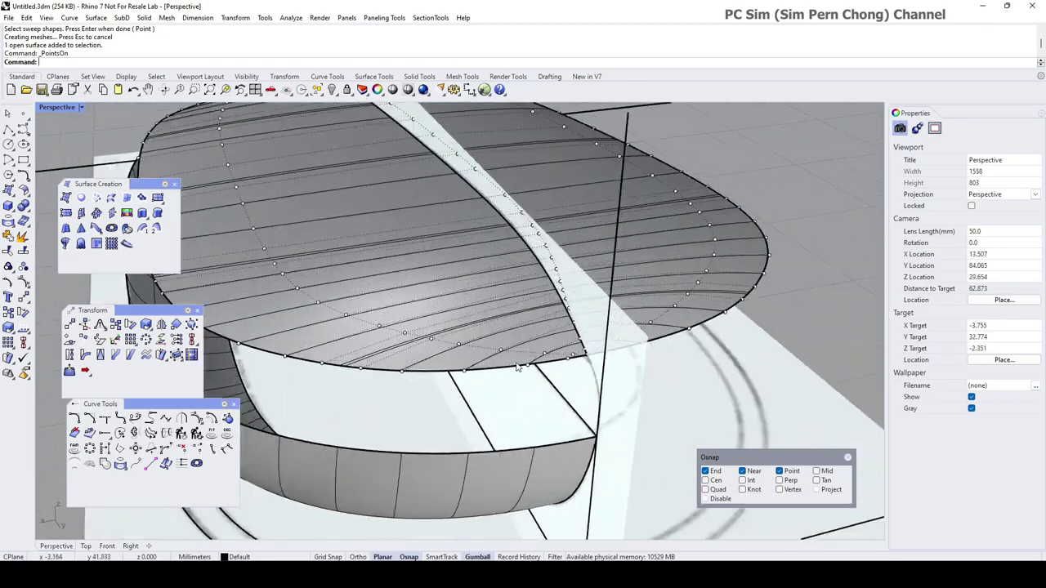
scroll(520, 360, down, 2)
right_drag(322, 353, 570, 345)
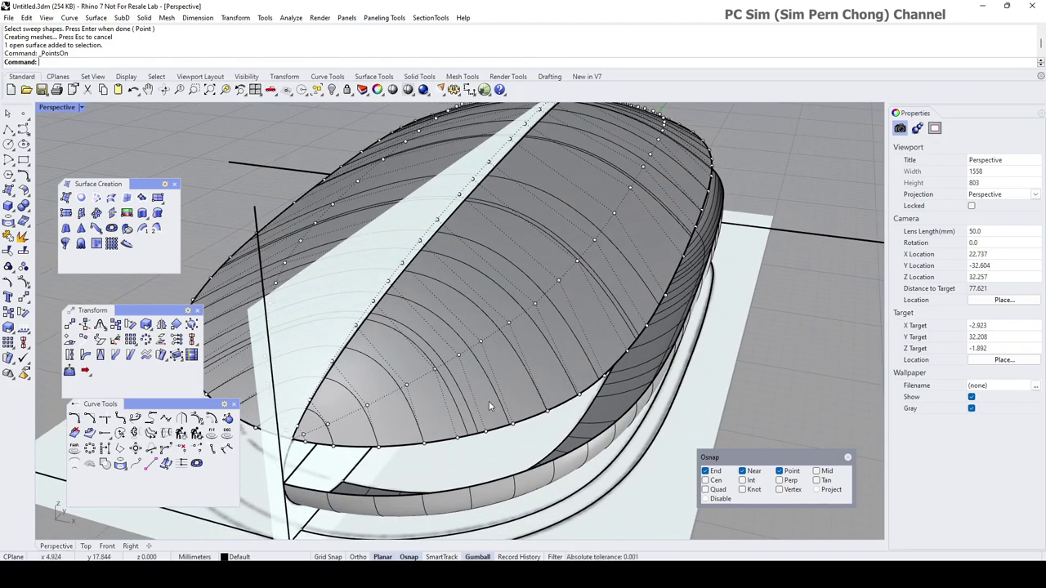
scroll(482, 412, up, 2)
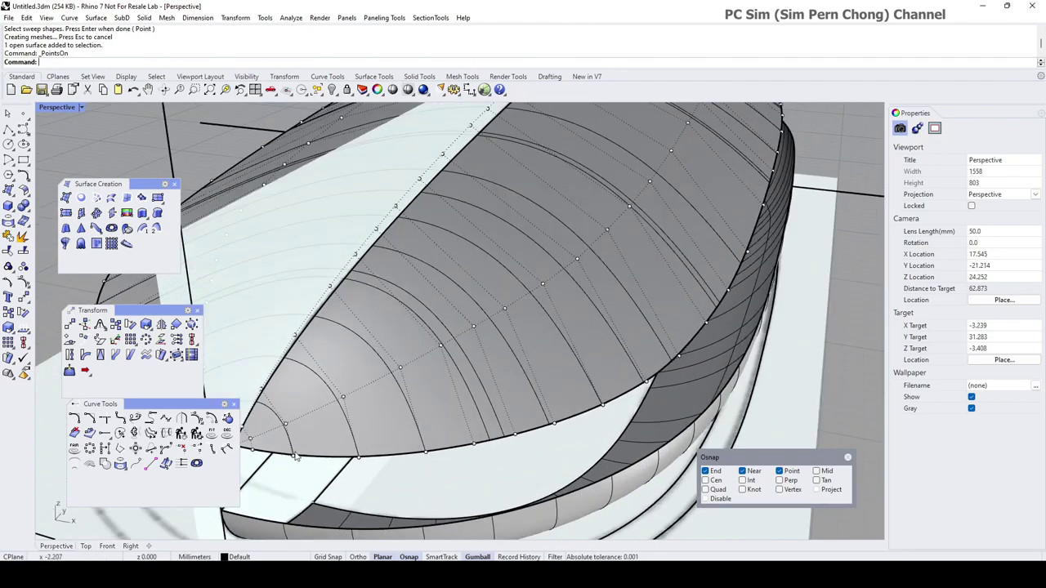
right_drag(292, 446, 307, 444)
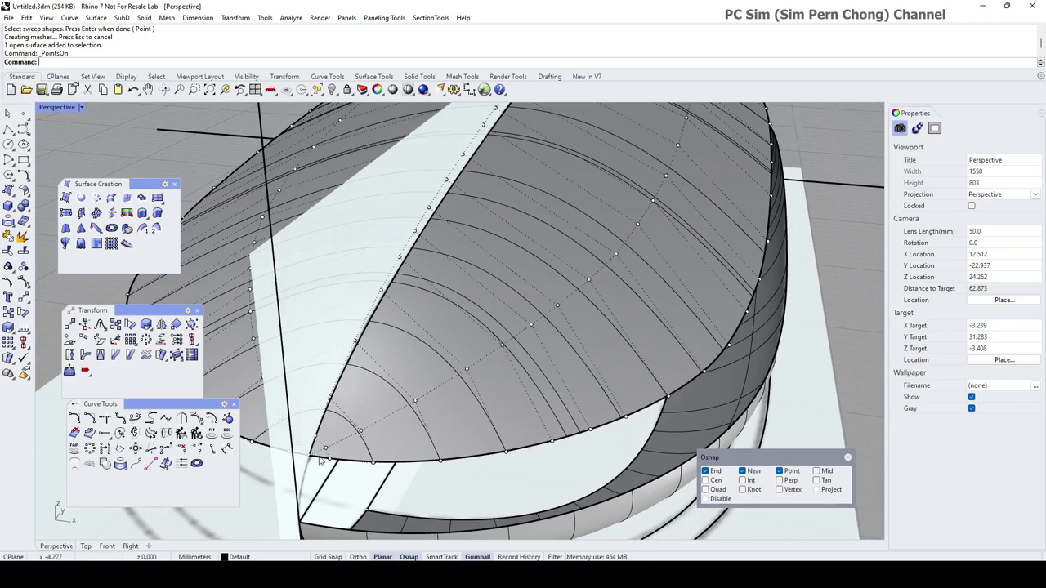
scroll(553, 443, down, 6)
right_drag(545, 417, 388, 415)
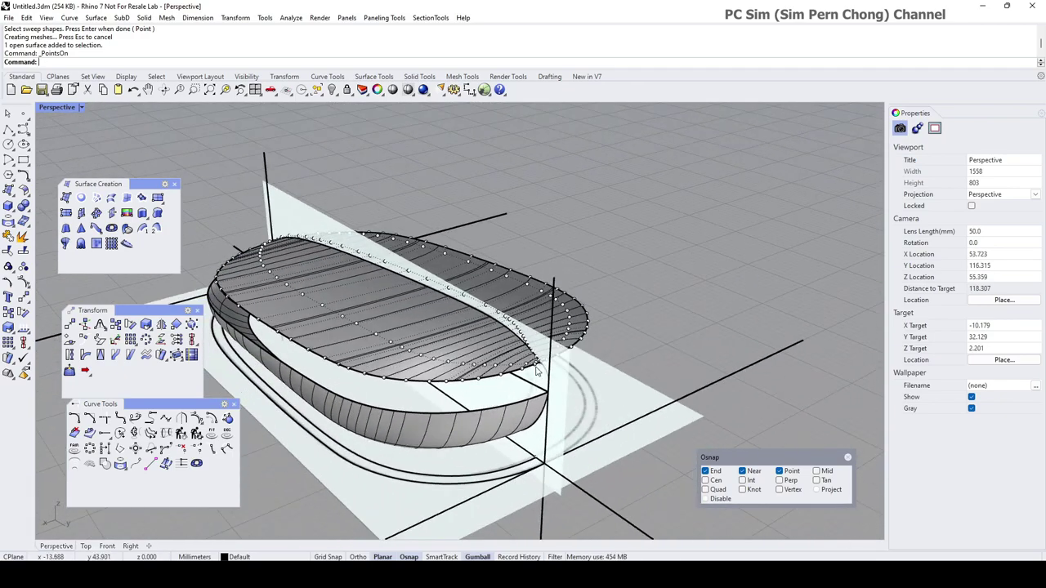
right_drag(342, 374, 518, 370)
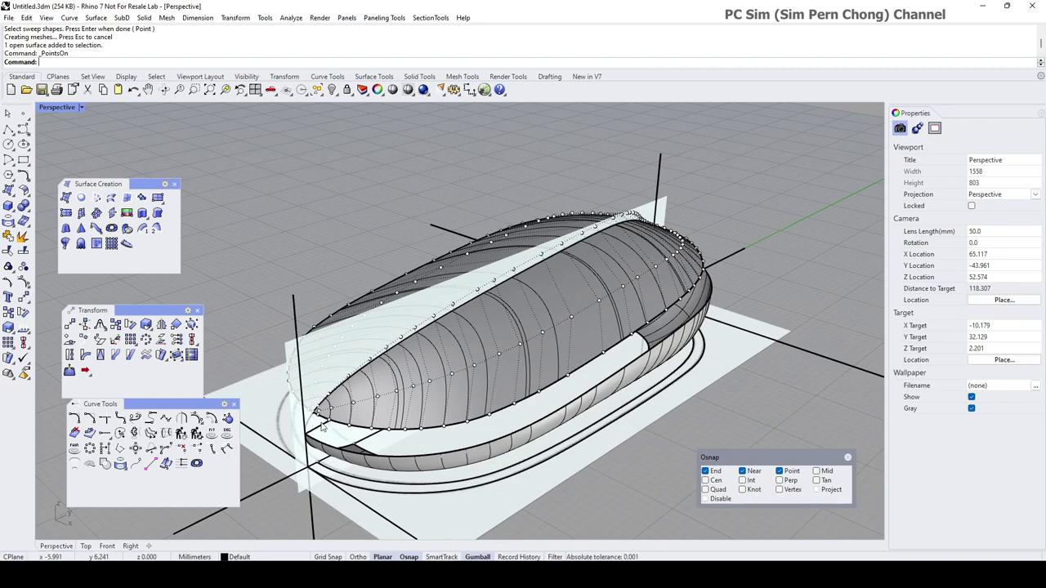
key(Escape)
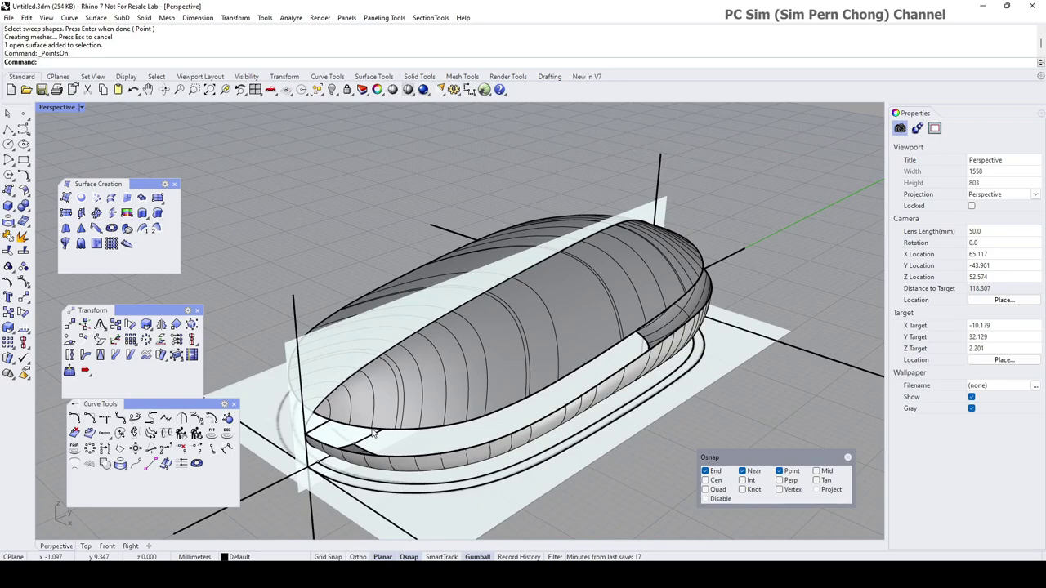
- Draw a circle of about 0.2 mm radius around the upper outline curve, centred on its near end
scroll(374, 433, up, 5)
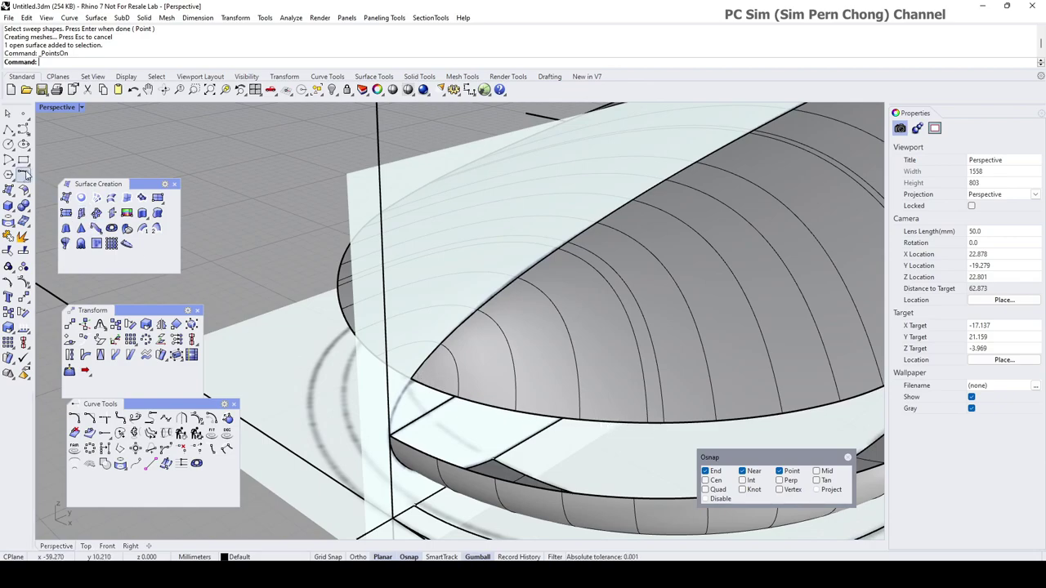
click(8, 144)
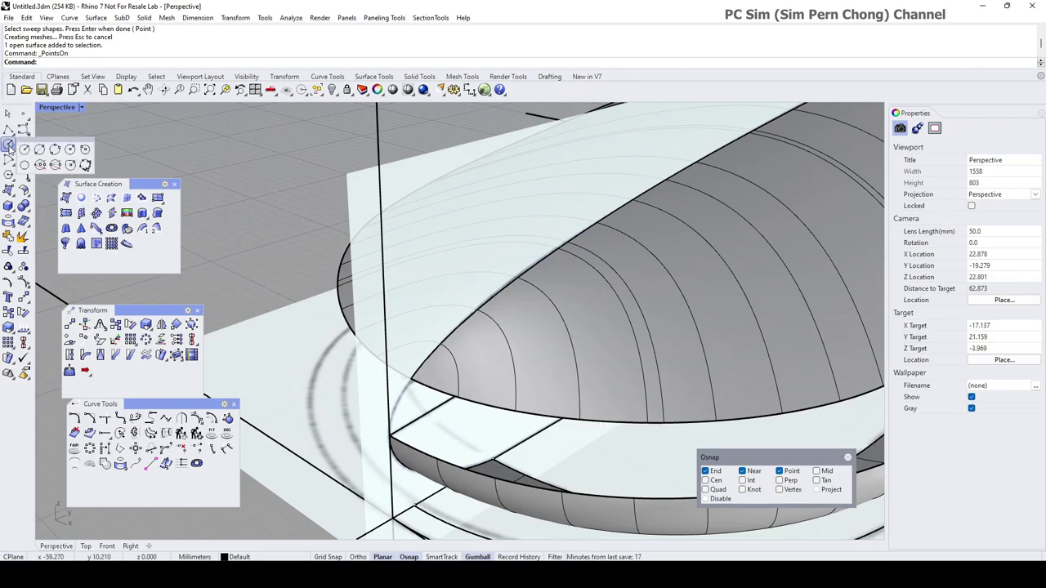
click(55, 164)
click(456, 398)
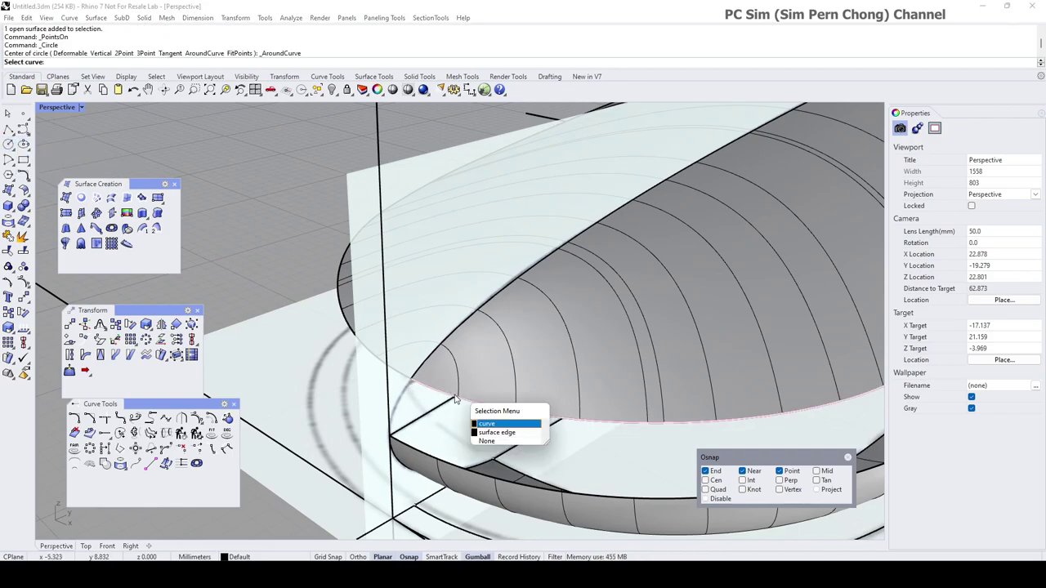
click(493, 425)
click(431, 392)
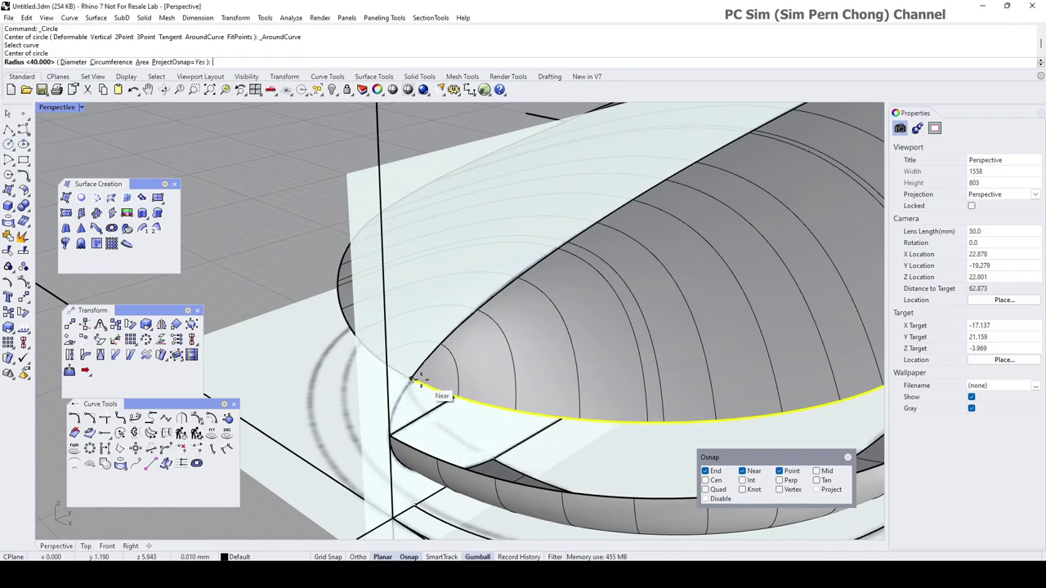
scroll(421, 378, up, 3)
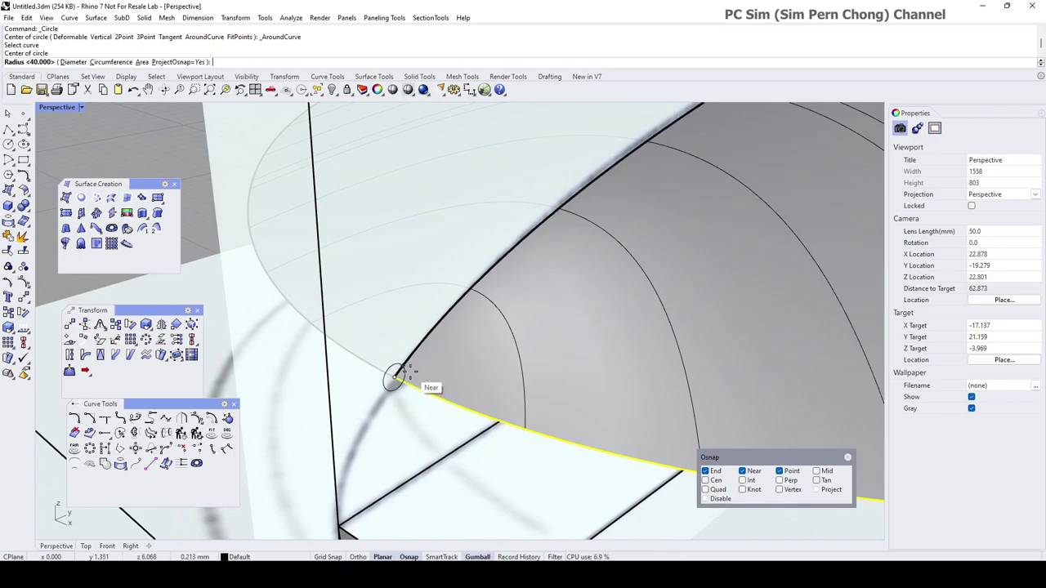
click(403, 372)
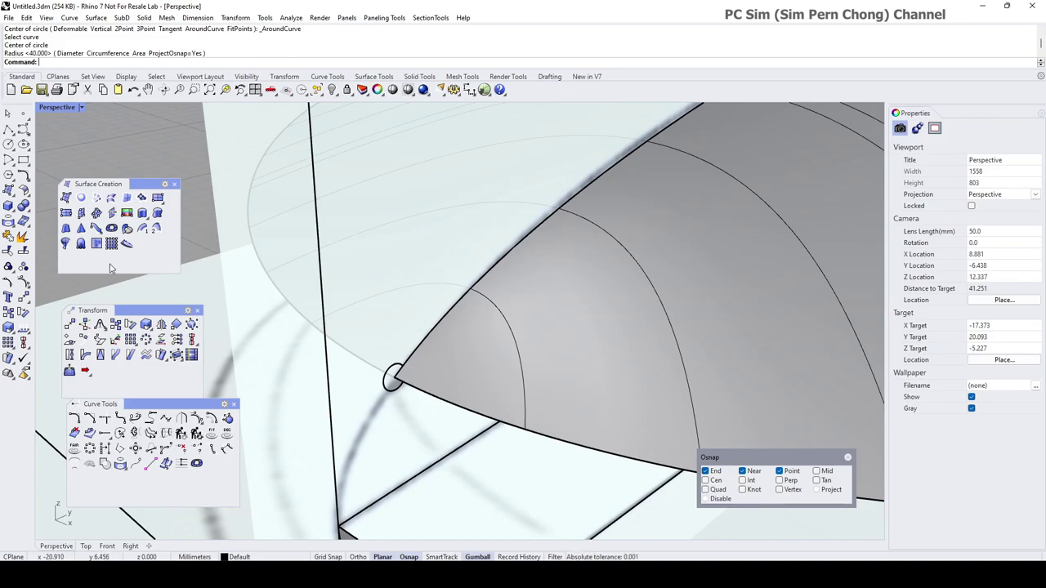
- Sweep the small circle along the upper half-outline curve as a one-rail Freeform sweep with unchanged cross sections
click(142, 229)
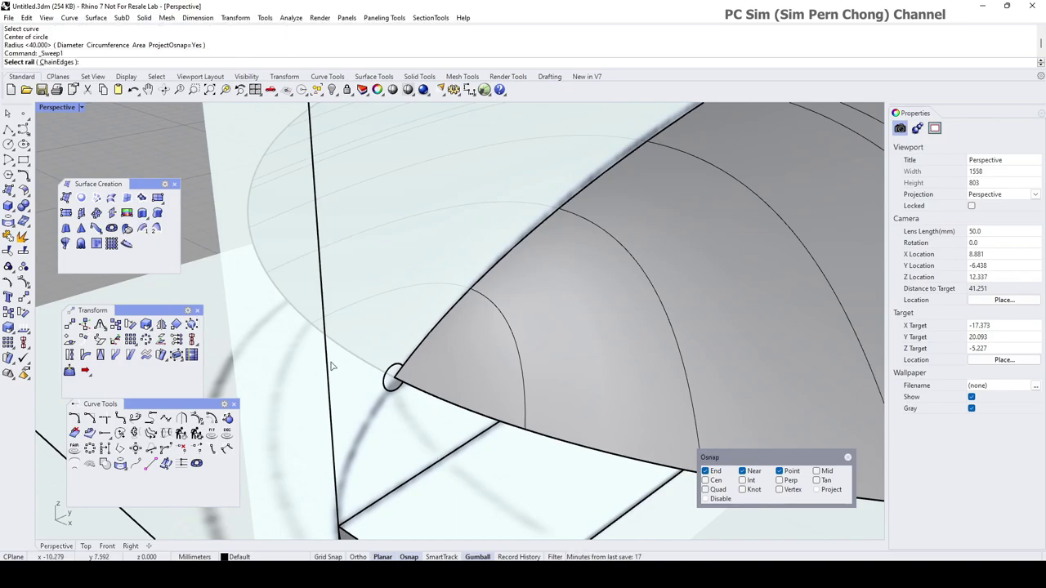
click(442, 402)
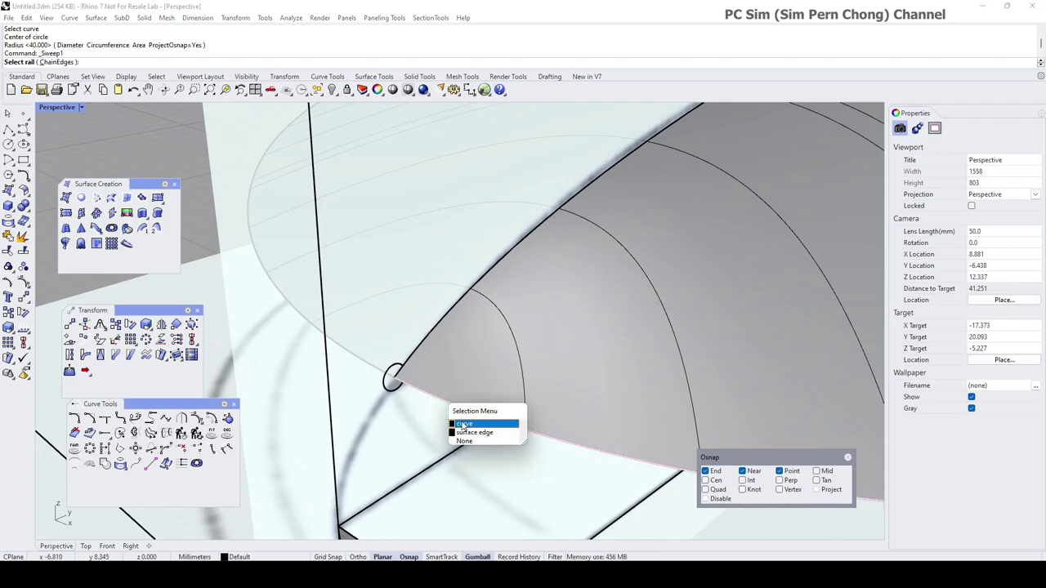
click(463, 424)
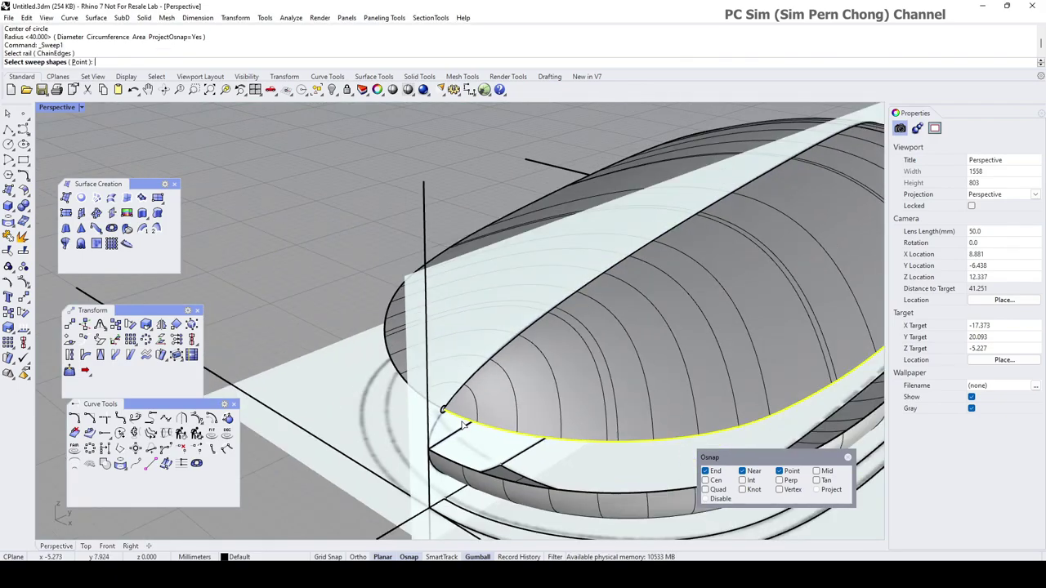
right_drag(466, 425, 502, 407)
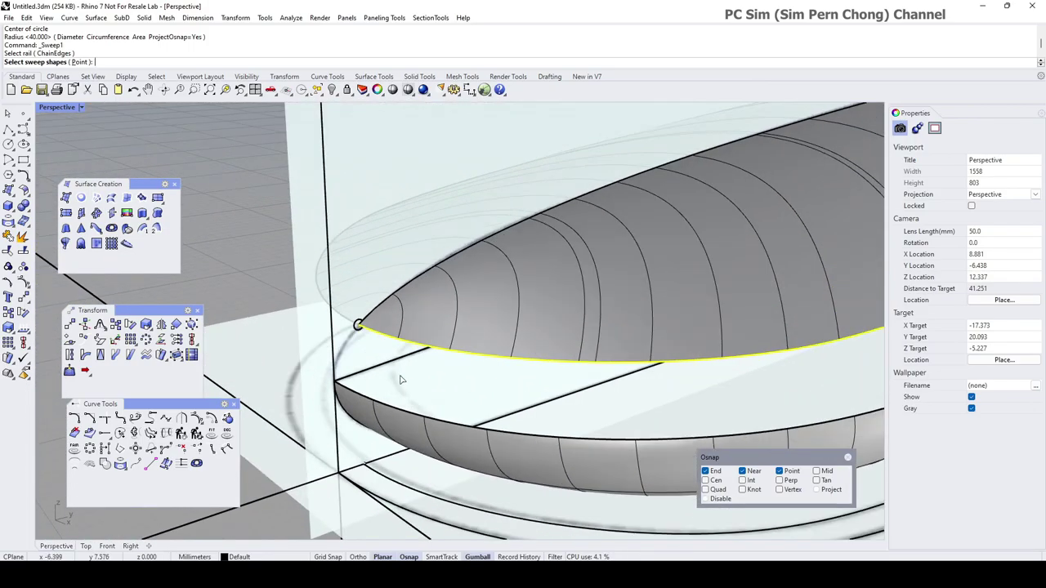
click(357, 335)
key(Return)
key(Return)
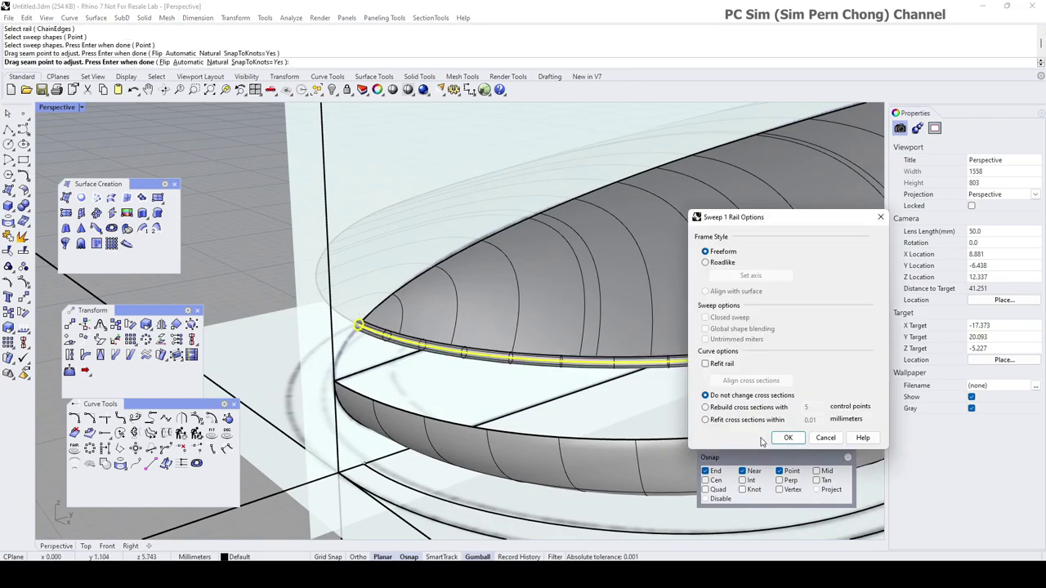
click(788, 438)
- Mirror the swept pipe across the casing's centre plane, keeping the original
right_drag(787, 438, 522, 360)
scroll(577, 379, up, 5)
click(559, 380)
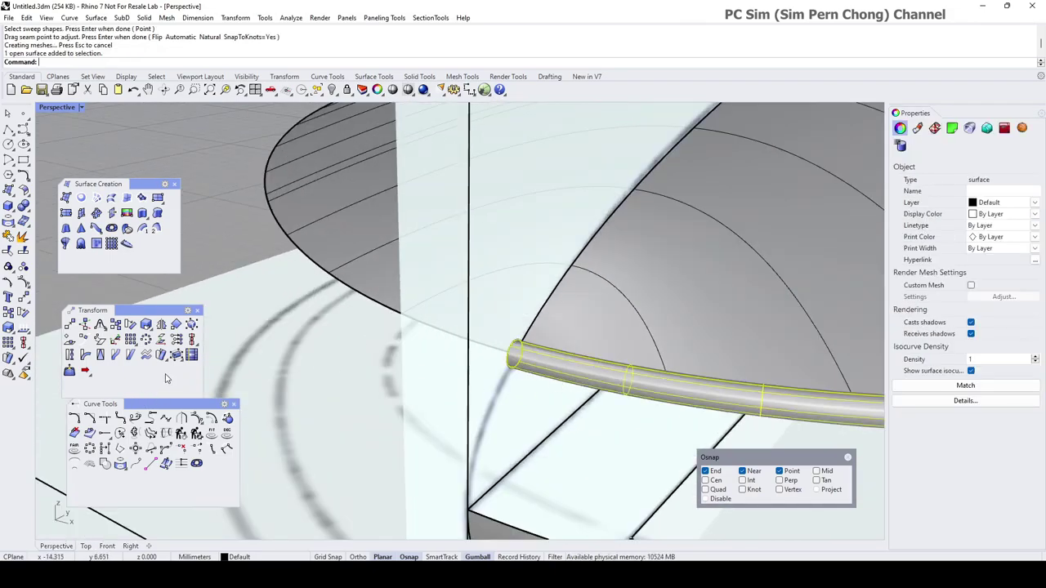
click(161, 324)
scroll(224, 365, down, 10)
click(378, 434)
click(375, 431)
scroll(426, 322, up, 12)
key(Escape)
- Join the swept pipe and its mirrored copy into one polysurface
click(7, 237)
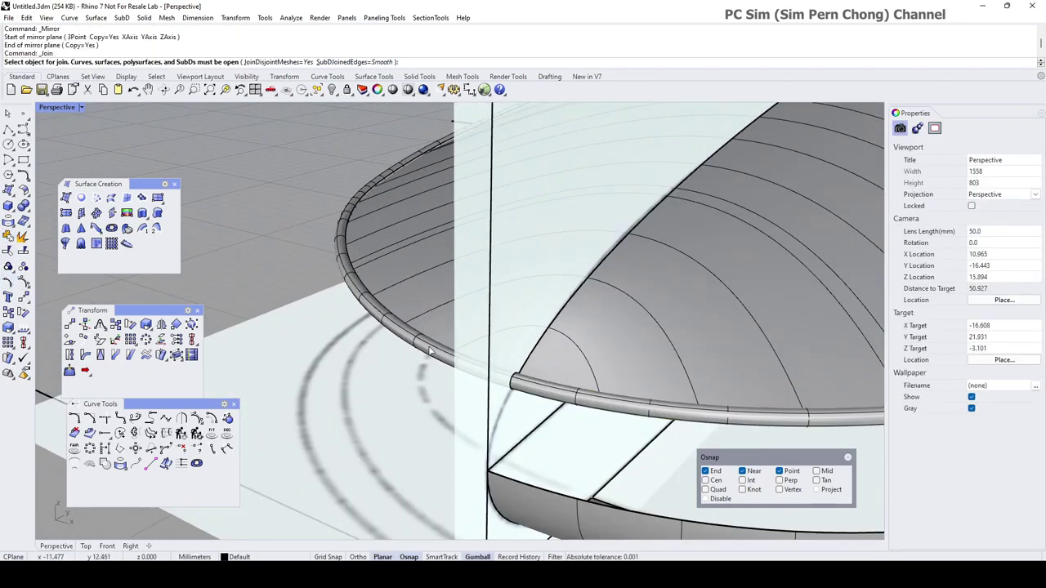
click(414, 360)
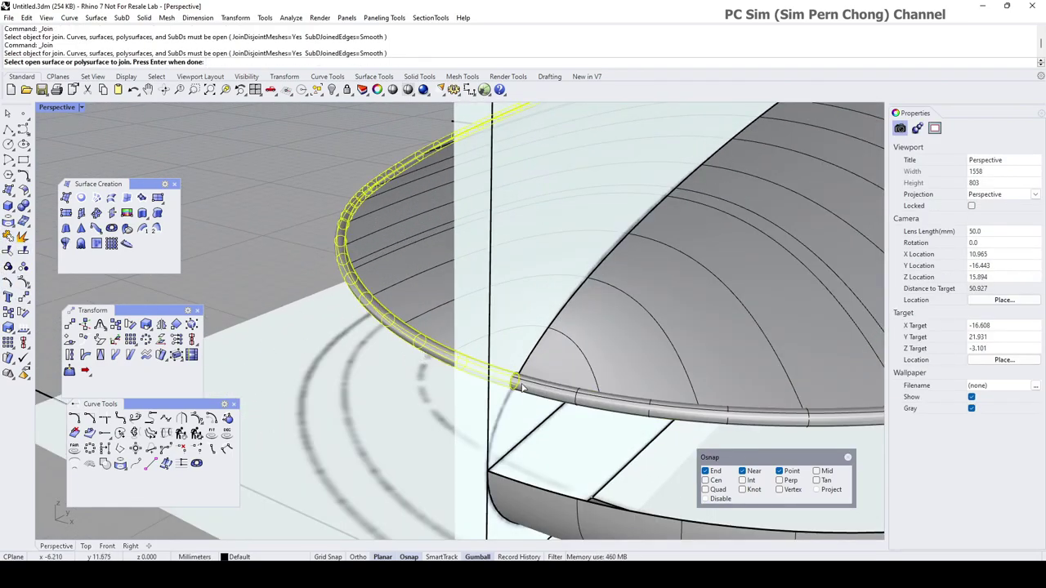
key(Return)
right_drag(414, 360, 498, 393)
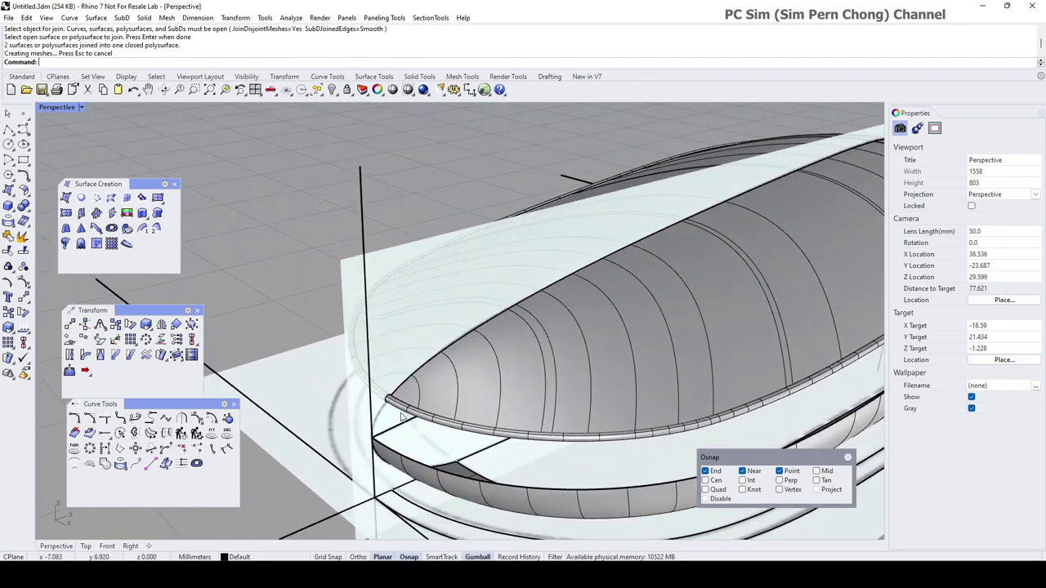
- Split the lofted top surface using the joined edge pipe as the cutting object
scroll(441, 411, up, 4)
scroll(395, 403, down, 2)
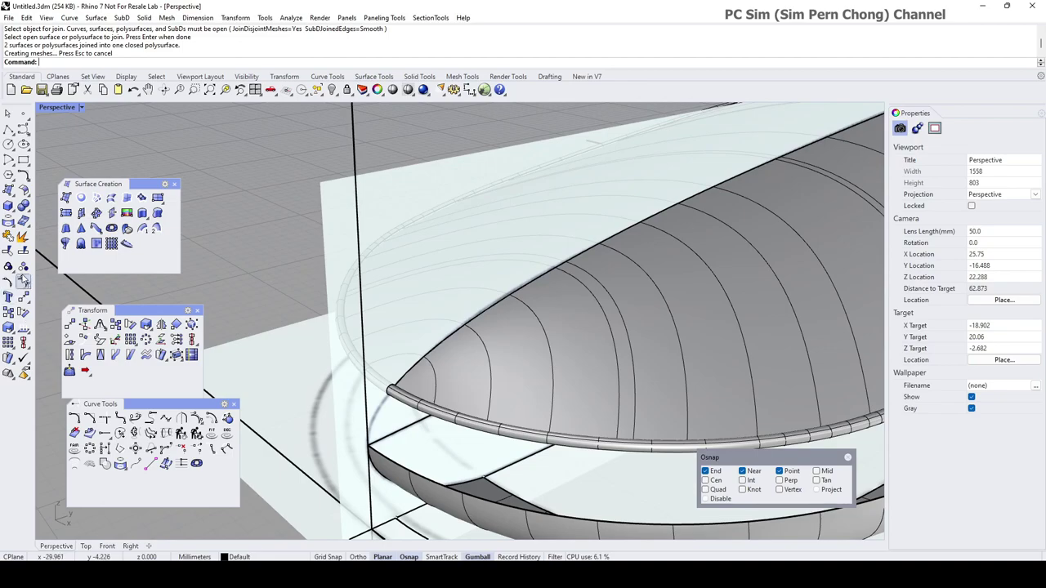
click(23, 251)
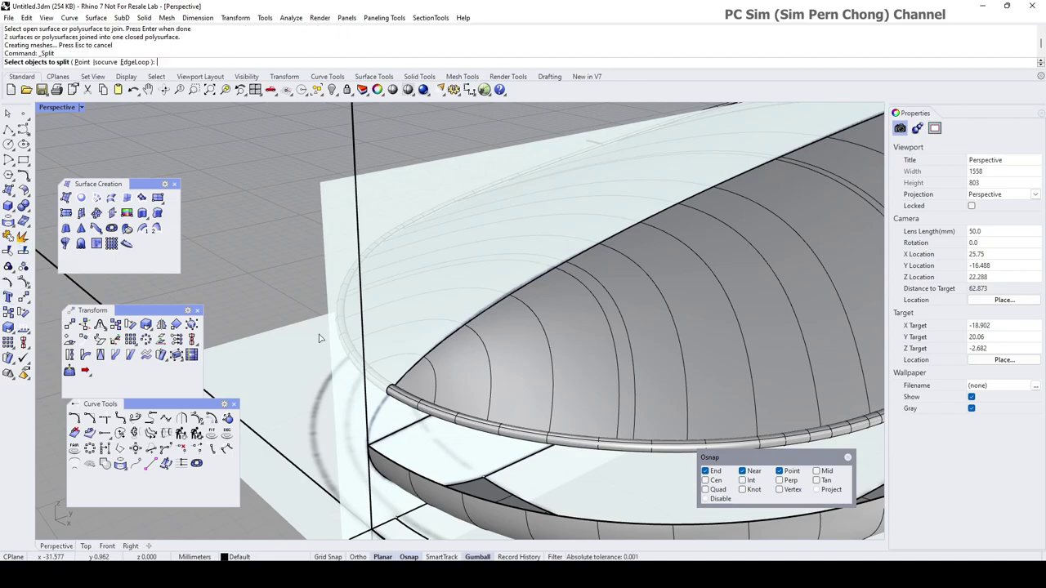
click(506, 352)
key(Return)
scroll(425, 415, up, 2)
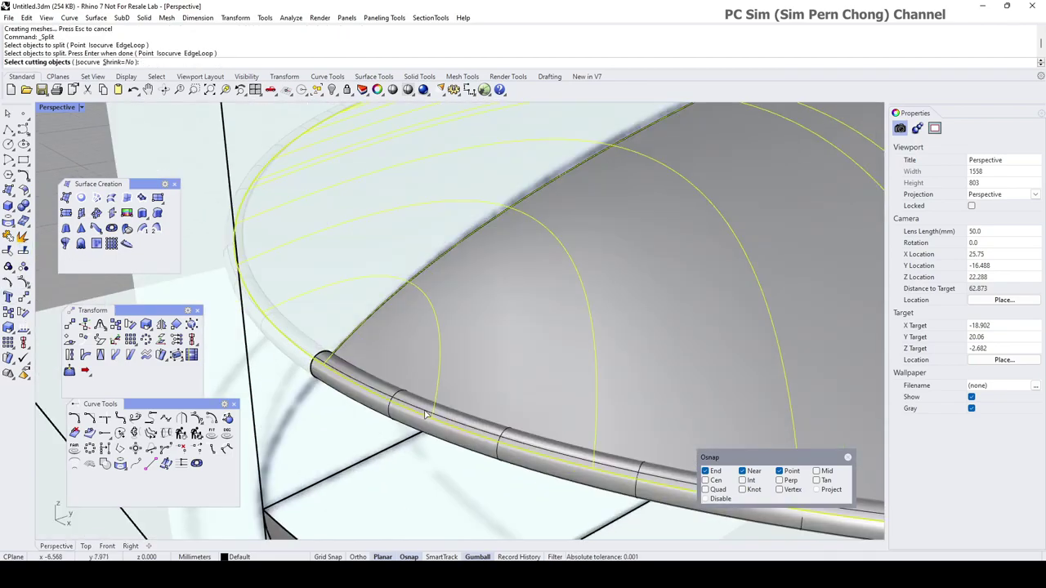
click(393, 418)
key(Return)
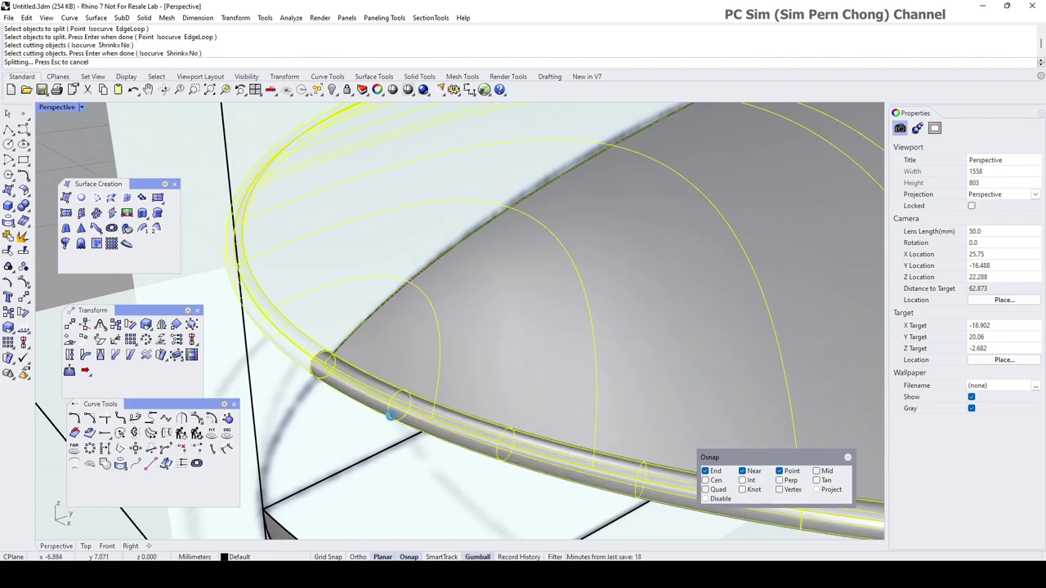
- Delete the joined edge pipe and the narrow outer strip split off around the top surface
click(388, 401)
key(Delete)
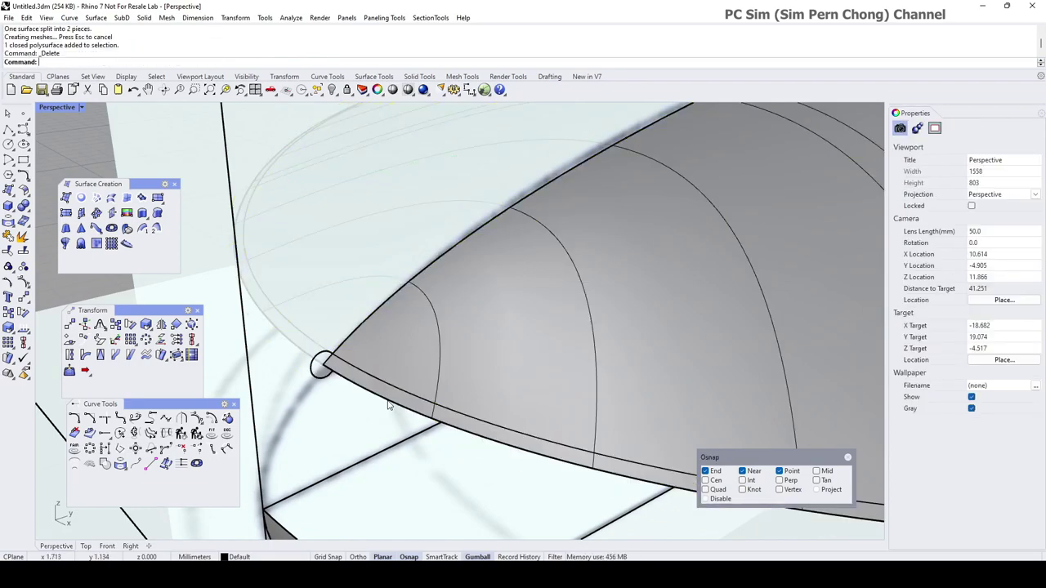
click(396, 402)
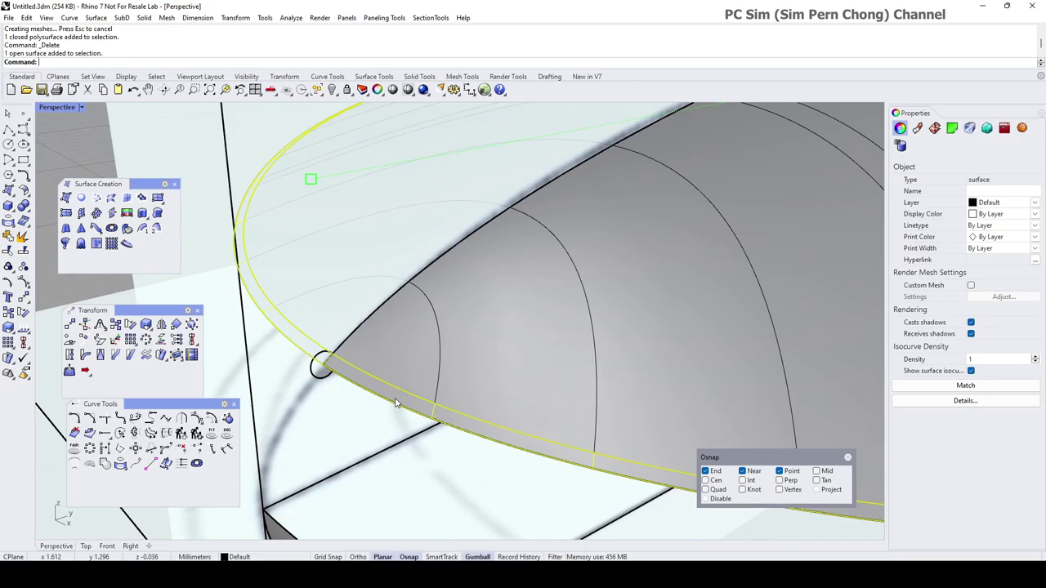
right_drag(396, 404, 580, 387)
key(Delete)
right_drag(504, 419, 562, 401)
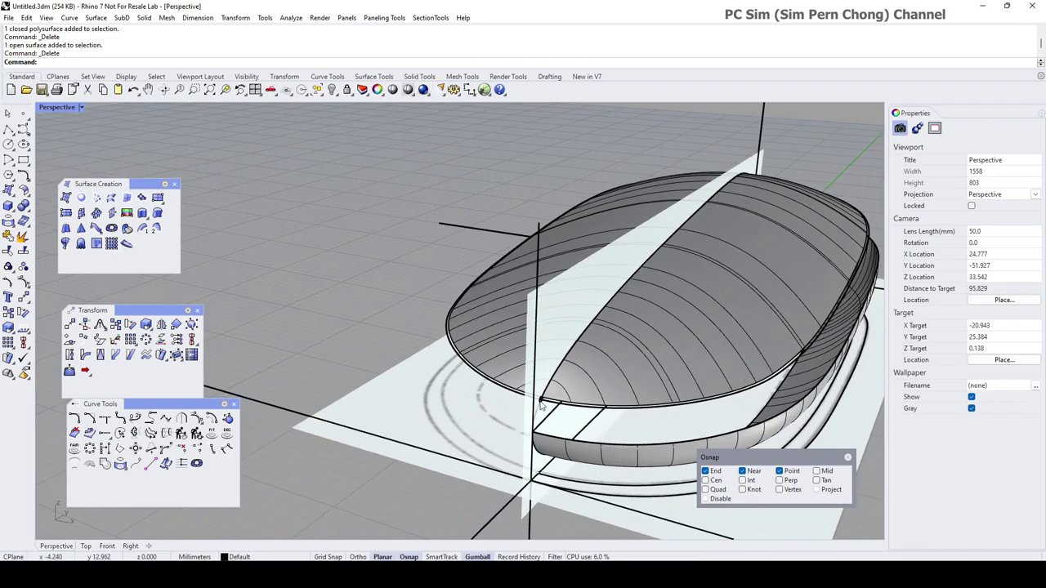
- Select all the curves in the model and hide them
scroll(534, 406, up, 4)
scroll(582, 394, up, 2)
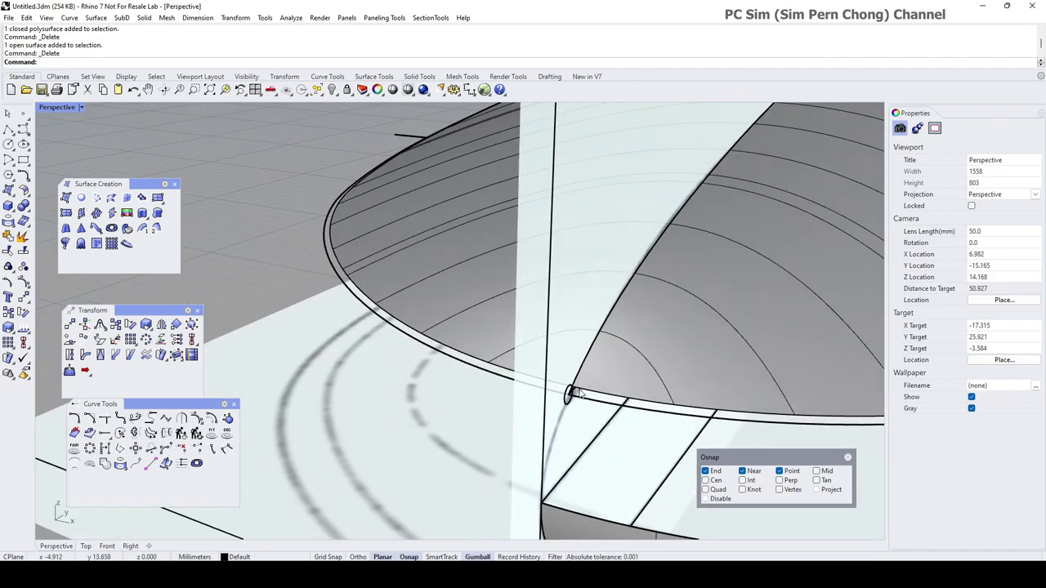
scroll(644, 406, down, 2)
right_drag(638, 399, 606, 398)
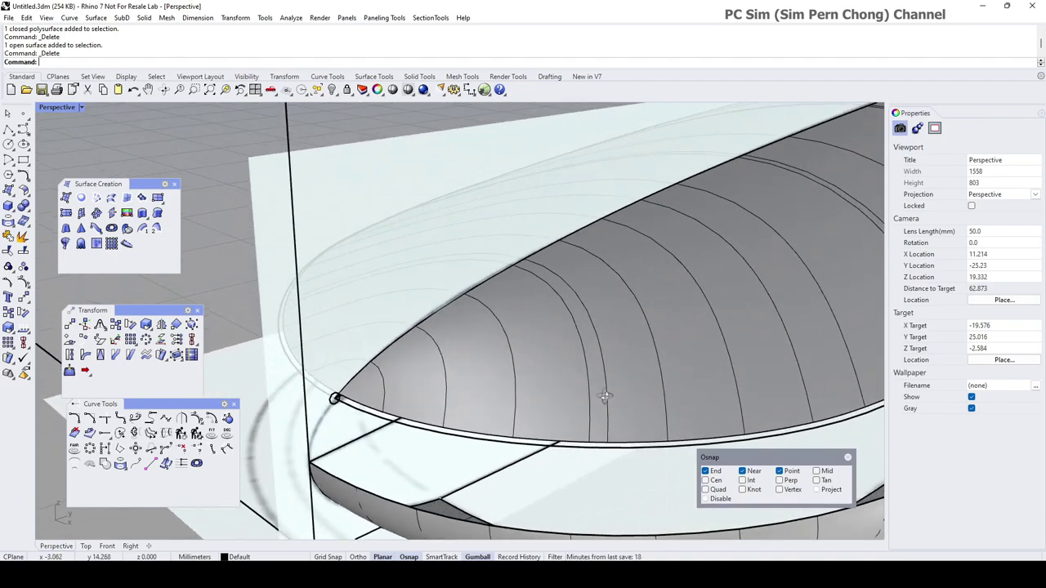
scroll(604, 388, down, 2)
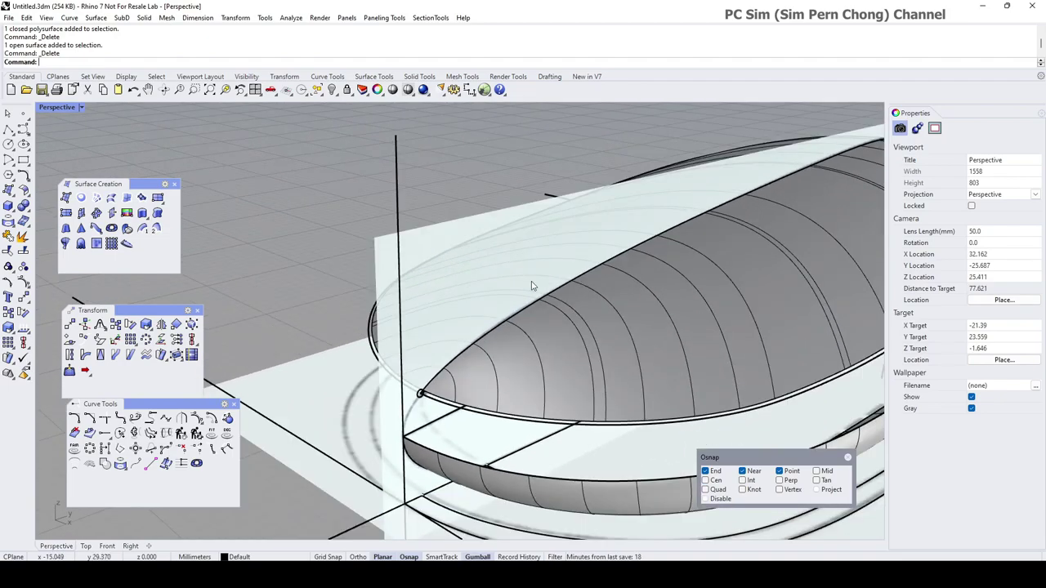
click(317, 90)
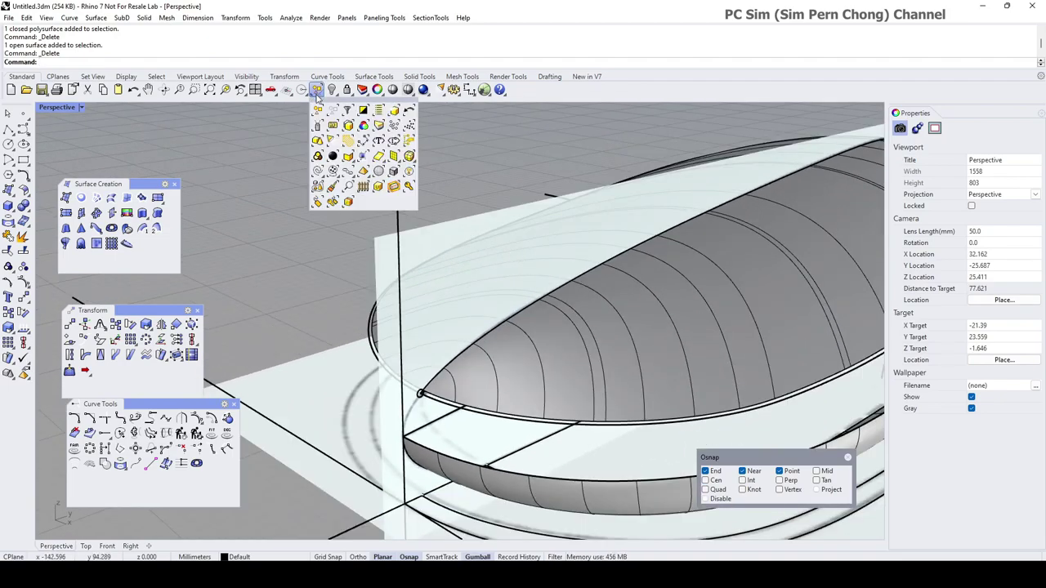
click(333, 172)
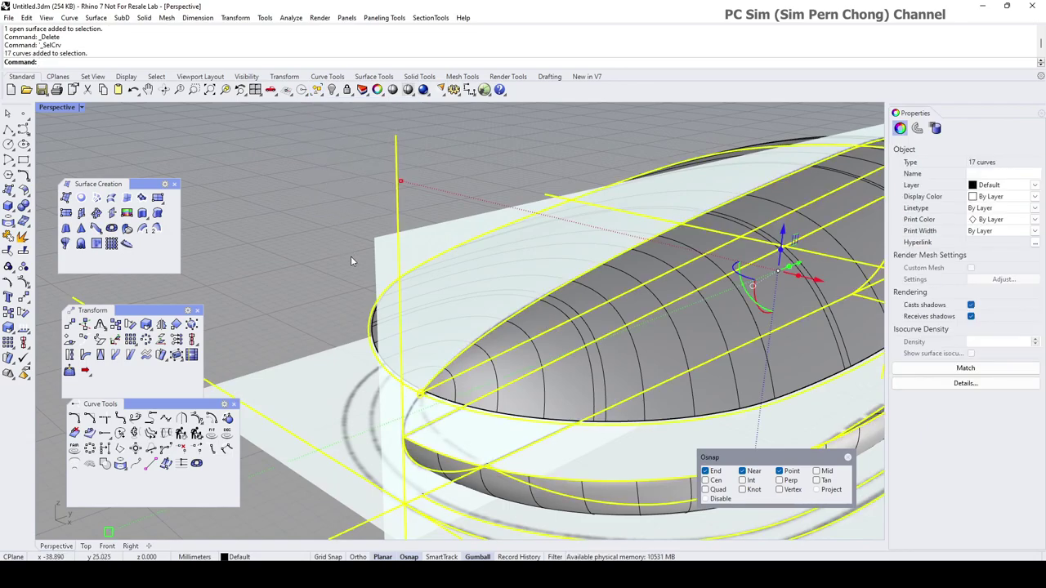
click(331, 90)
- Turn off the surface isocurve display for the top surface and the lower casing surface
scroll(484, 326, down, 4)
right_drag(484, 325, 359, 305)
right_drag(738, 296, 492, 301)
click(504, 286)
shift+click(523, 357)
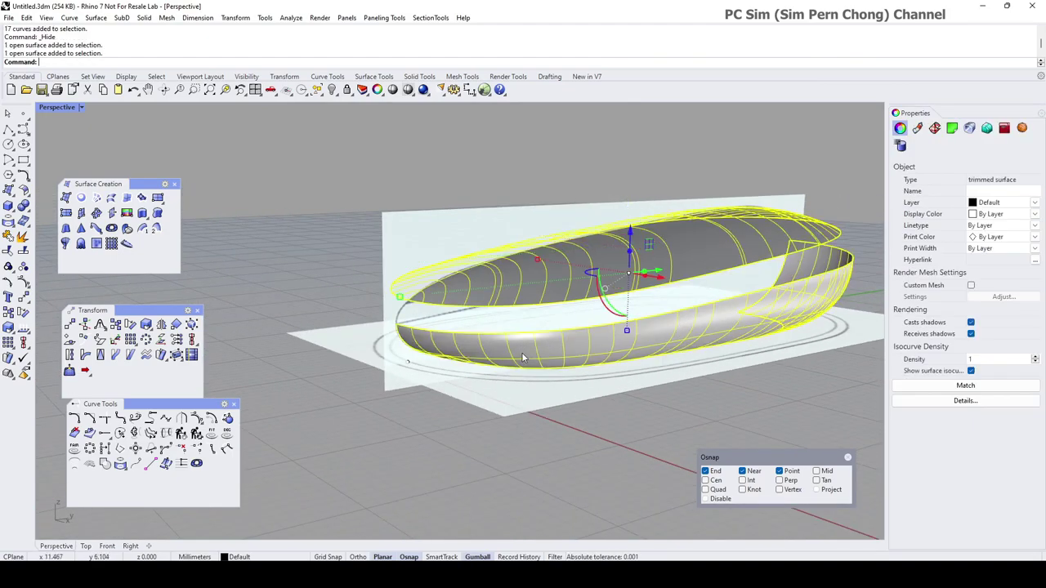
click(971, 370)
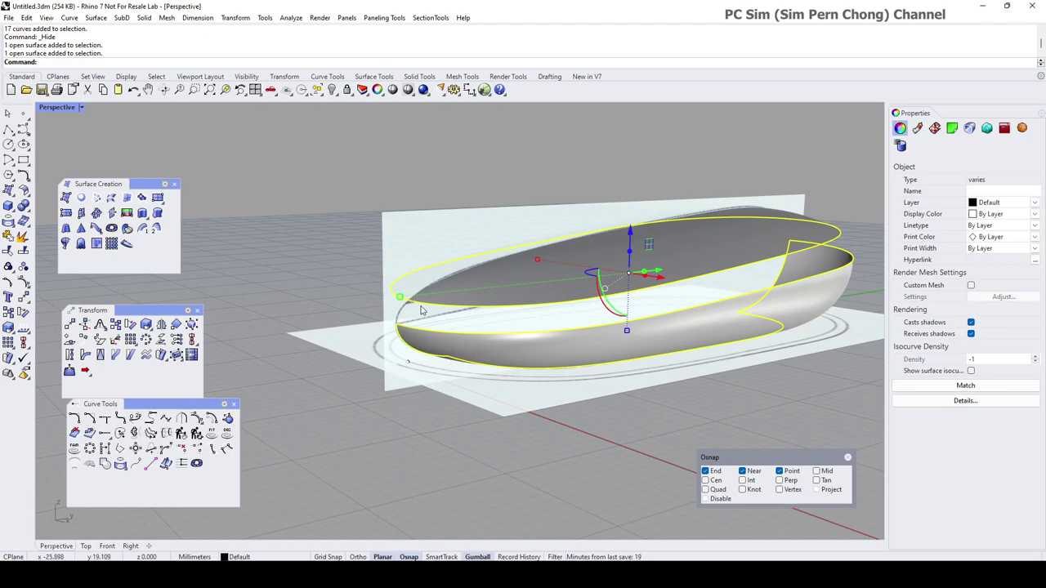
right_drag(417, 321, 498, 312)
scroll(620, 302, up, 3)
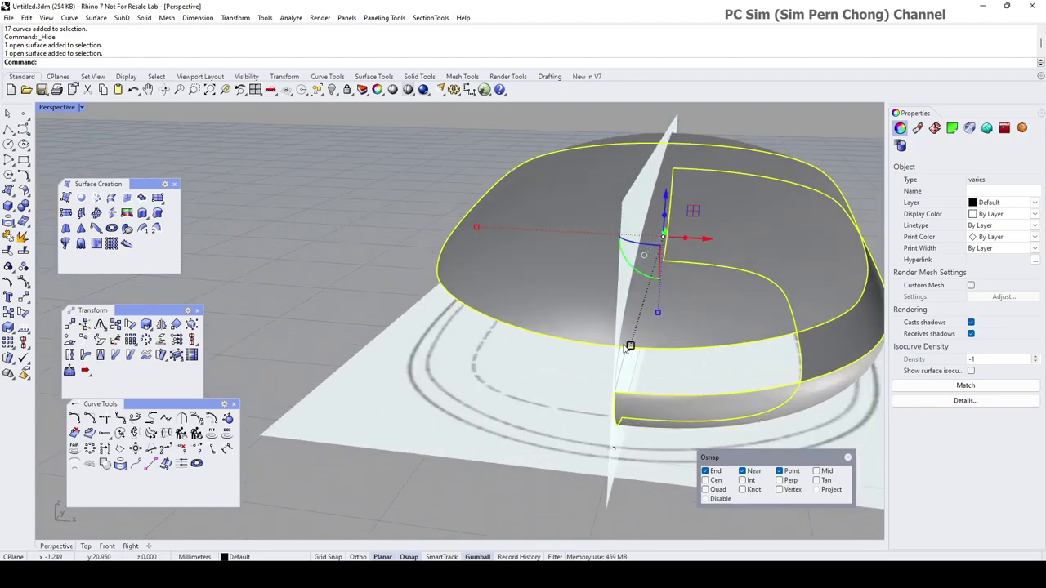
right_drag(585, 304, 602, 297)
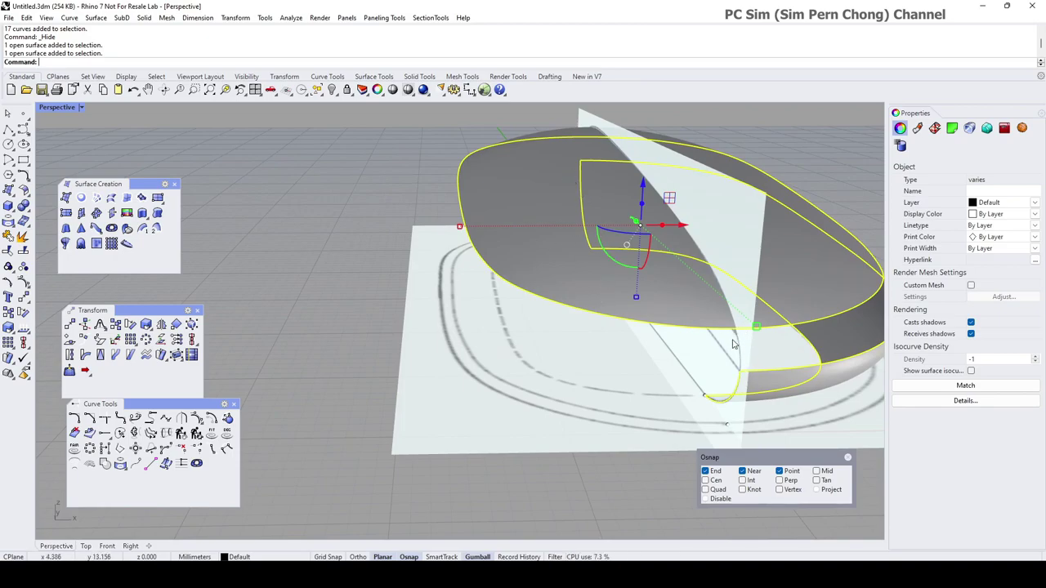
key(Escape)
- Draw a rectangular corner-to-corner plane in the Right view, extending beyond the casing's side profile on all sides
right_drag(714, 357, 724, 350)
scroll(659, 322, down, 6)
right_drag(663, 325, 441, 271)
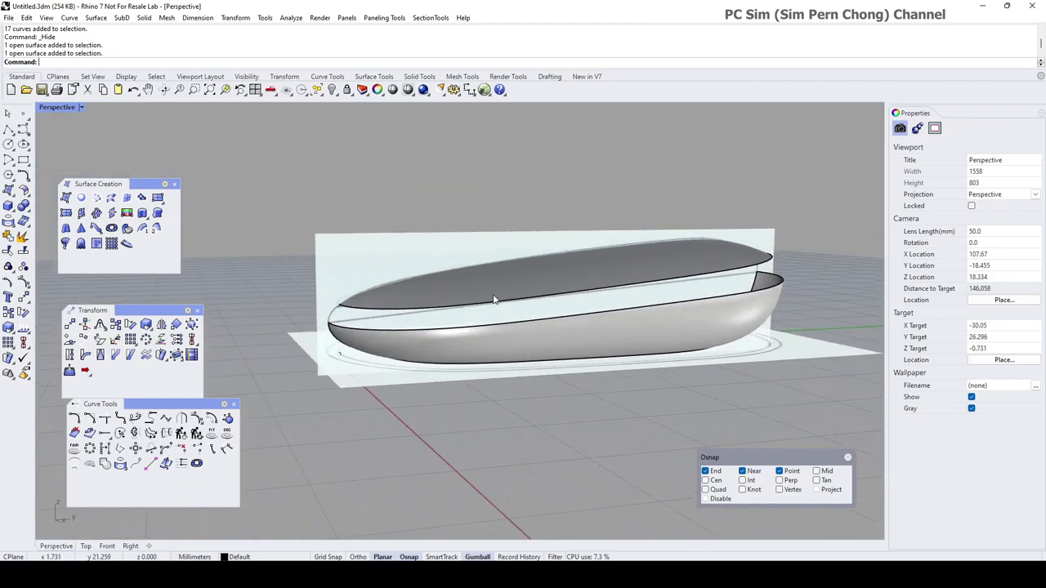
double_click(57, 107)
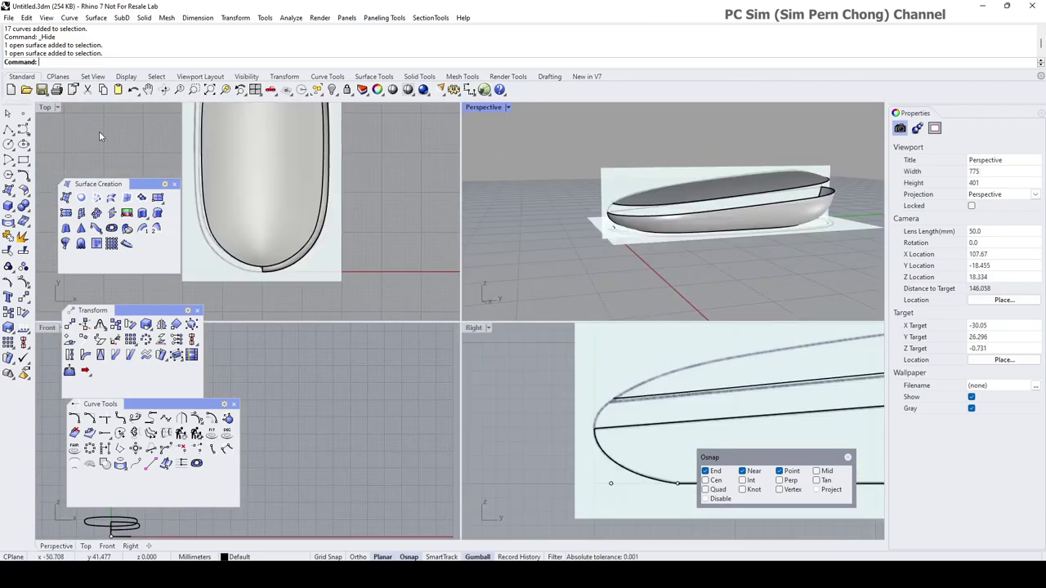
double_click(474, 327)
scroll(471, 330, down, 3)
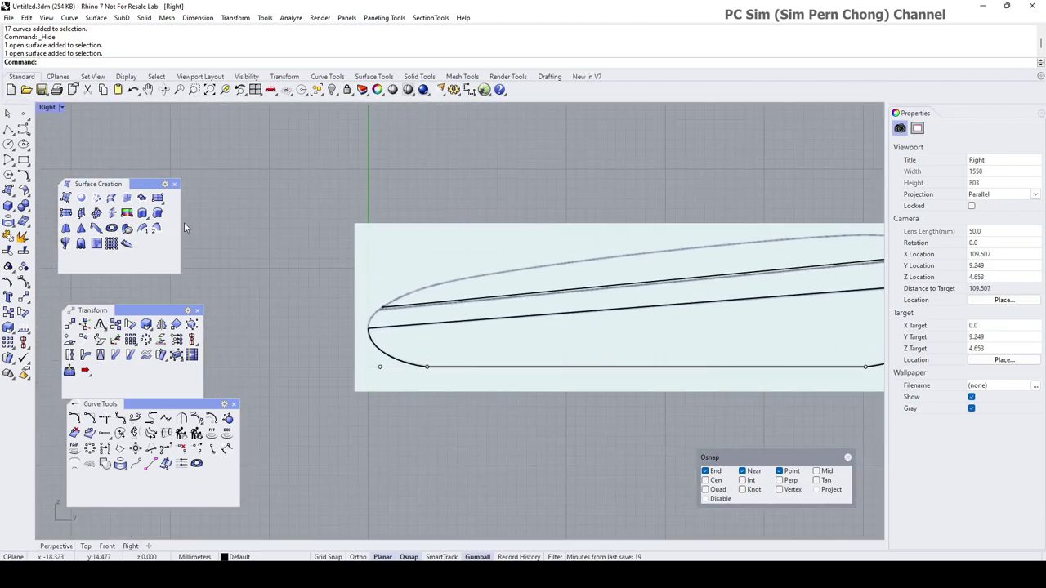
click(157, 198)
scroll(262, 196, down, 3)
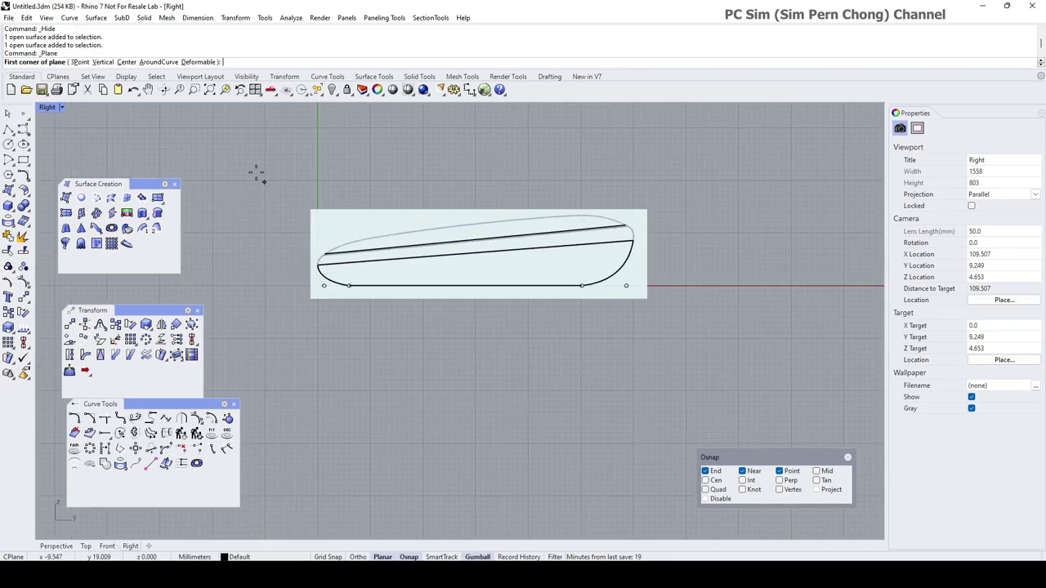
click(247, 138)
click(707, 370)
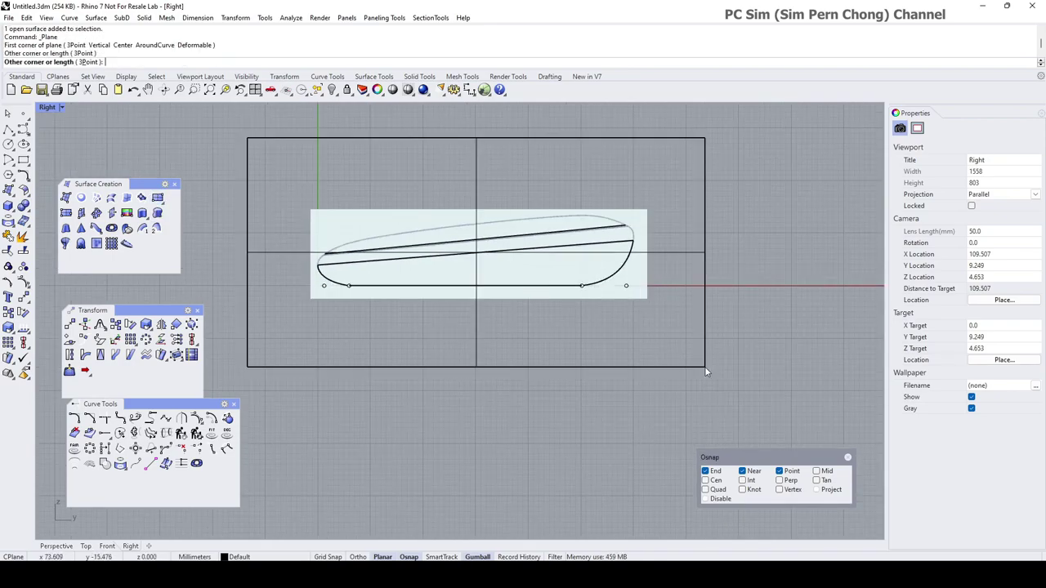
- Trim away the half of the top surface opposite the lower casing surface using the vertical plane, and delete the plane
double_click(47, 107)
double_click(477, 112)
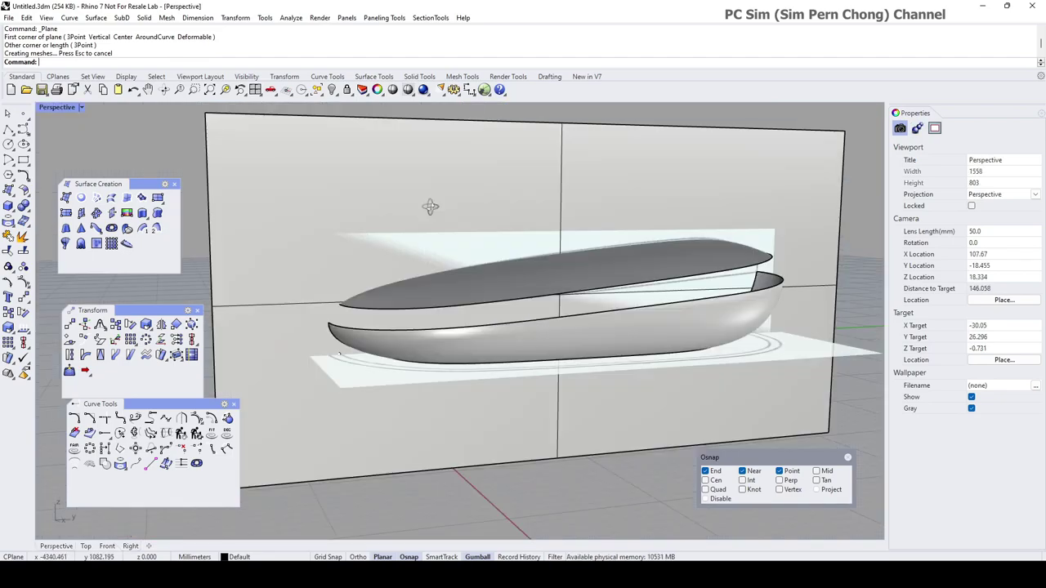
right_drag(444, 205, 613, 231)
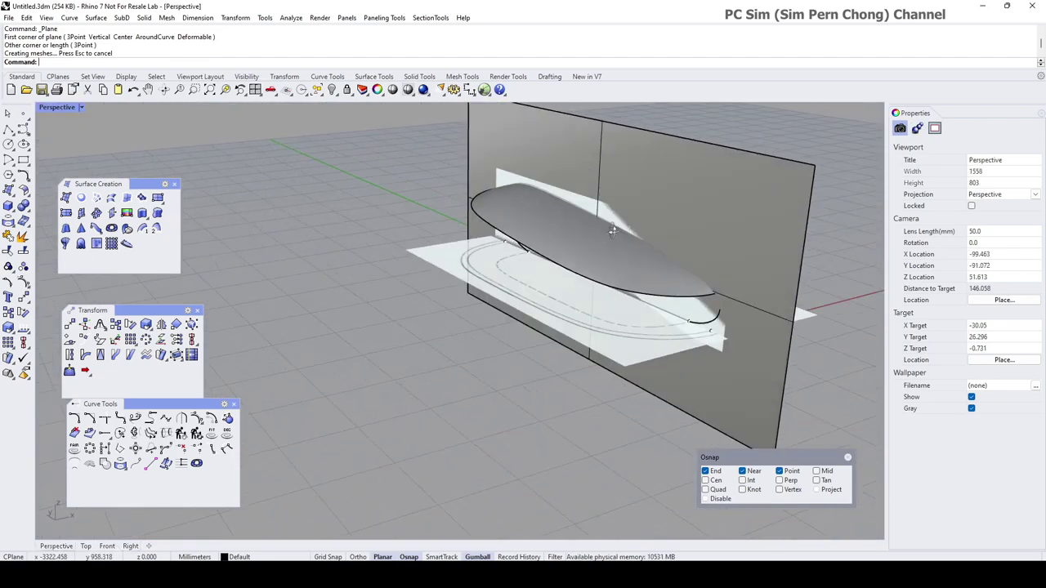
click(8, 250)
click(495, 147)
key(Return)
right_drag(495, 146, 477, 229)
click(552, 225)
key(Return)
click(424, 191)
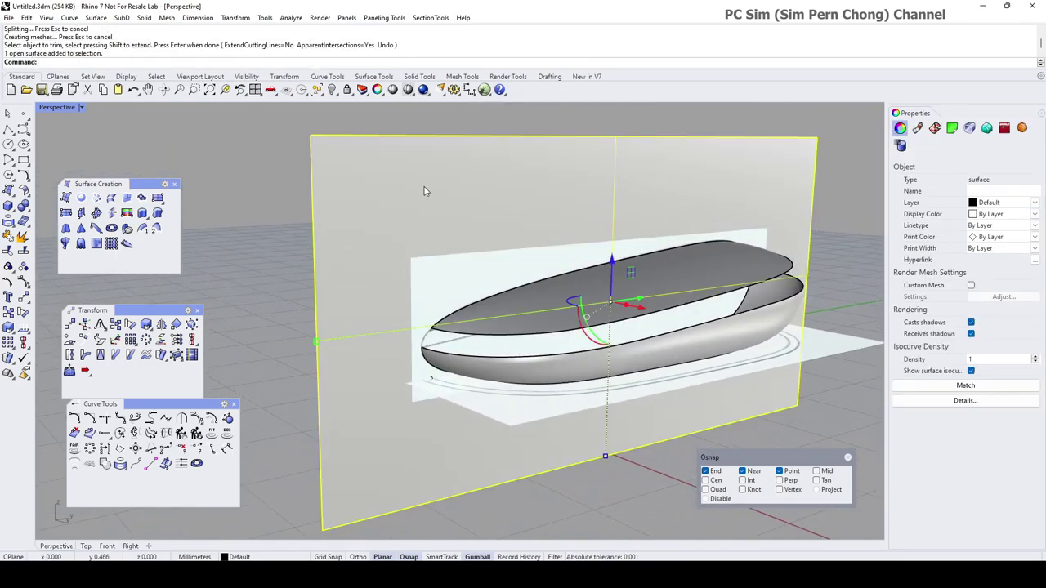
key(Delete)
- Create an adjustable curve blend at the casing's front tip between the lower and top surfaces' centre edges, with Curvature continuity at both ends
right_drag(424, 191, 505, 354)
scroll(505, 354, up, 4)
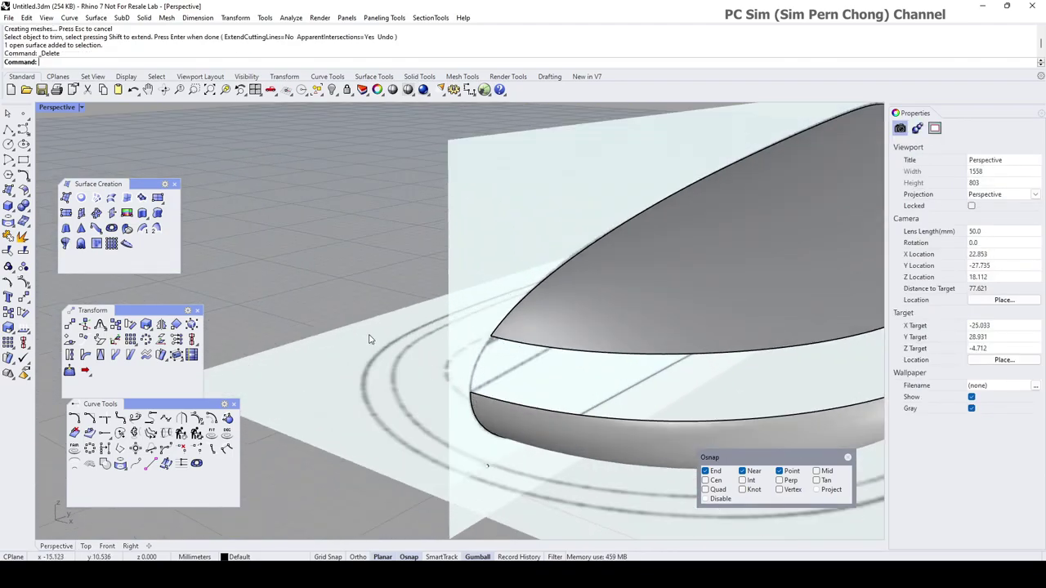
drag(180, 311, 306, 143)
drag(174, 398, 280, 238)
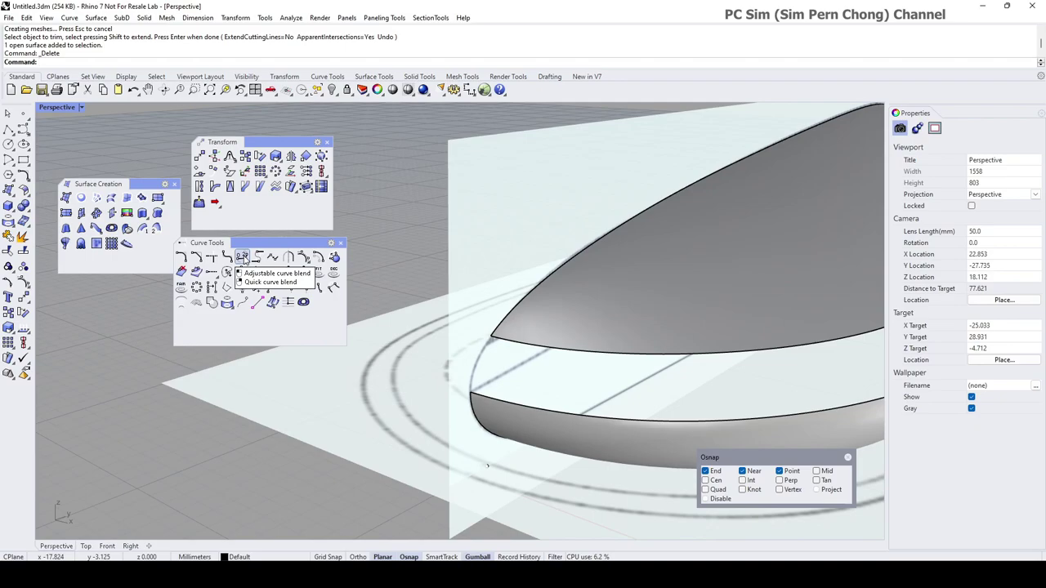
click(242, 258)
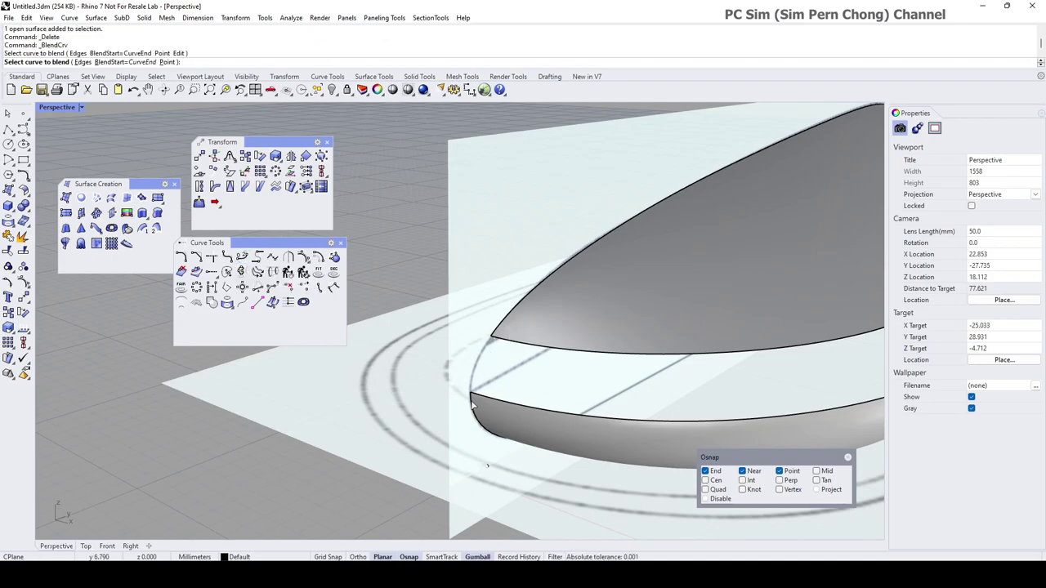
click(472, 404)
click(491, 337)
right_drag(500, 392, 478, 376)
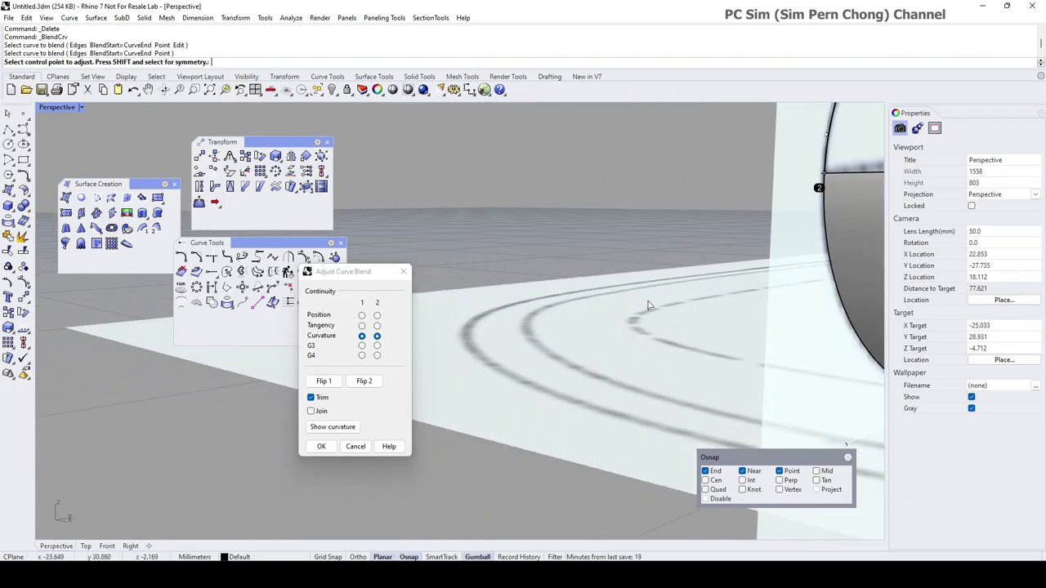
right_drag(648, 306, 631, 309)
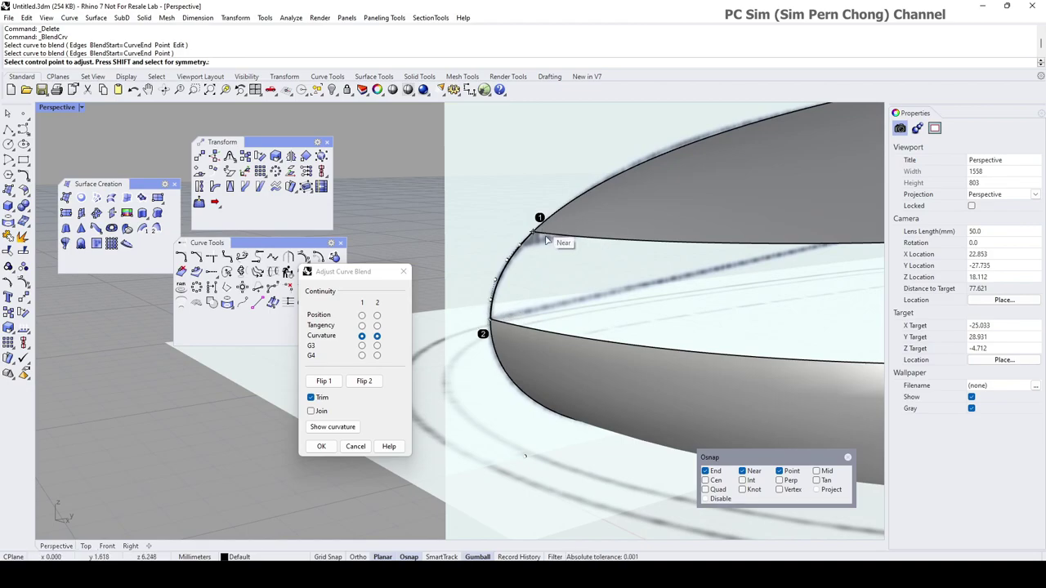
click(328, 447)
- Blend the top and lower surfaces' centre edges at the casing's rear end with Curvature continuity, adjusting the blend's control points against the side sketch
scroll(572, 409, down, 4)
right_drag(572, 392, 472, 339)
scroll(473, 340, up, 3)
key(Return)
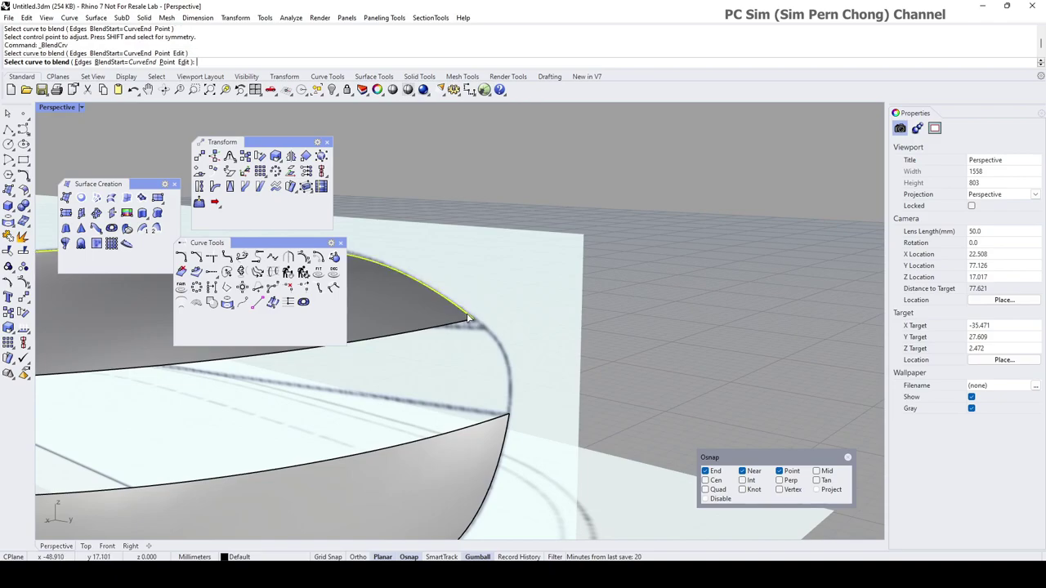
click(468, 318)
click(508, 427)
scroll(572, 344, up, 5)
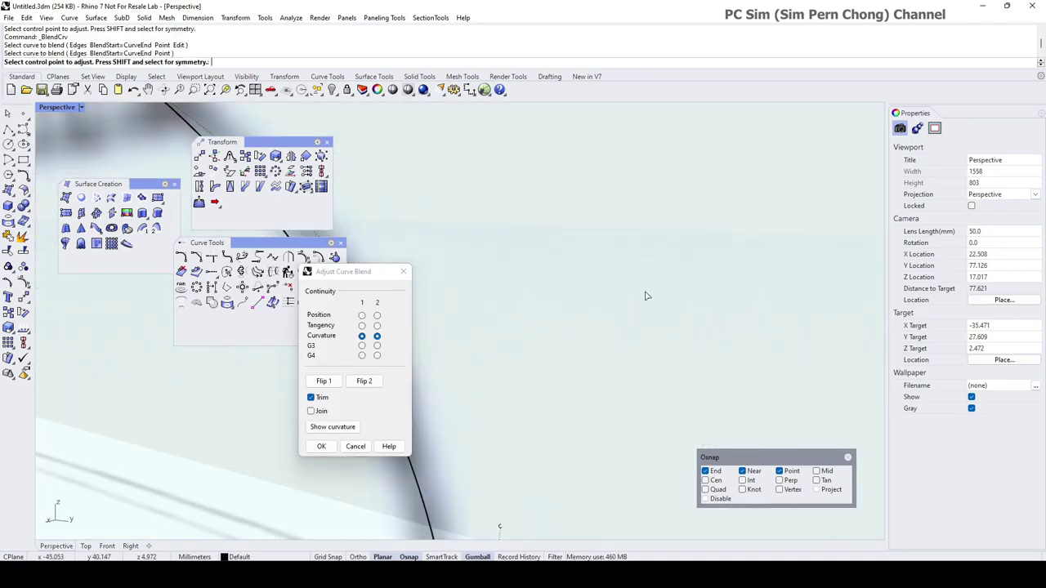
scroll(642, 296, down, 3)
click(560, 262)
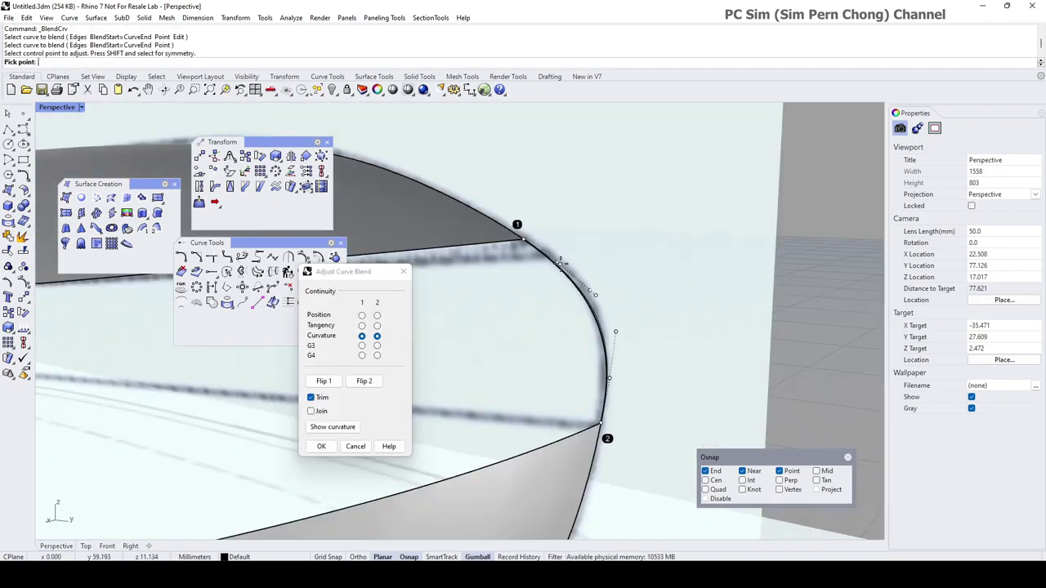
click(559, 263)
click(609, 380)
click(611, 380)
click(342, 445)
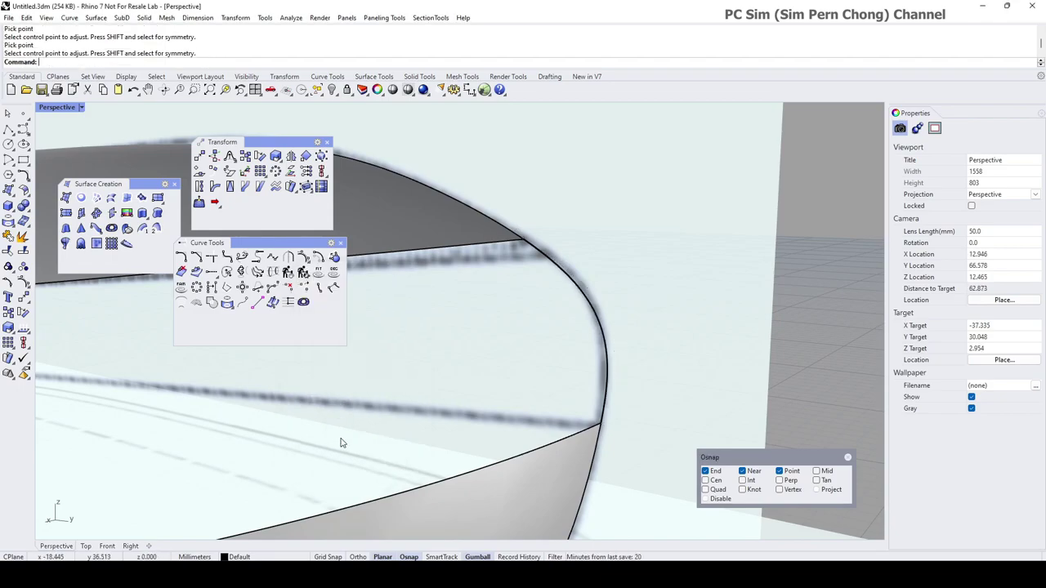
scroll(342, 443, down, 6)
right_drag(341, 443, 458, 362)
scroll(458, 362, down, 2)
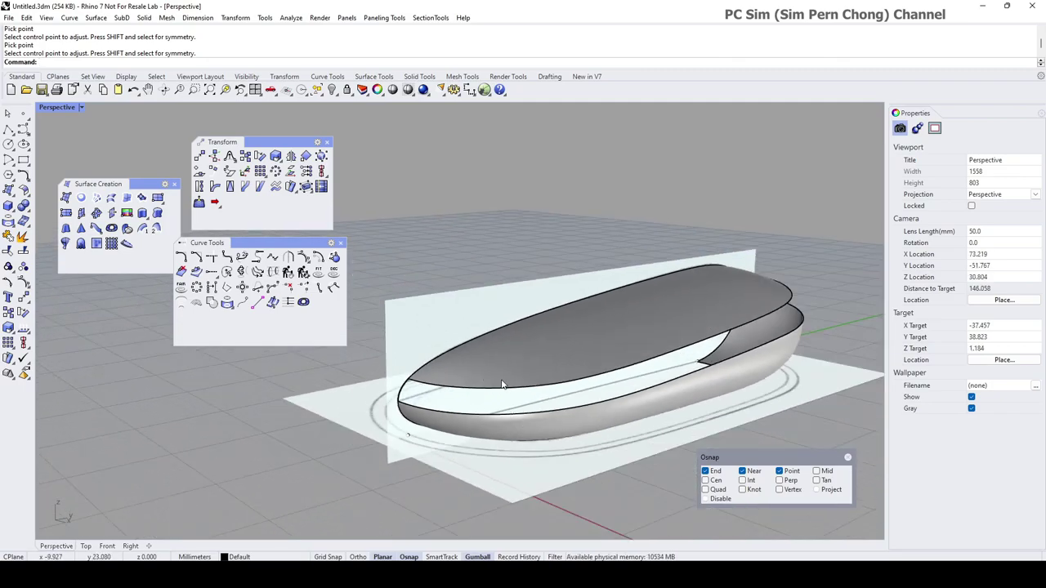
click(157, 228)
click(437, 398)
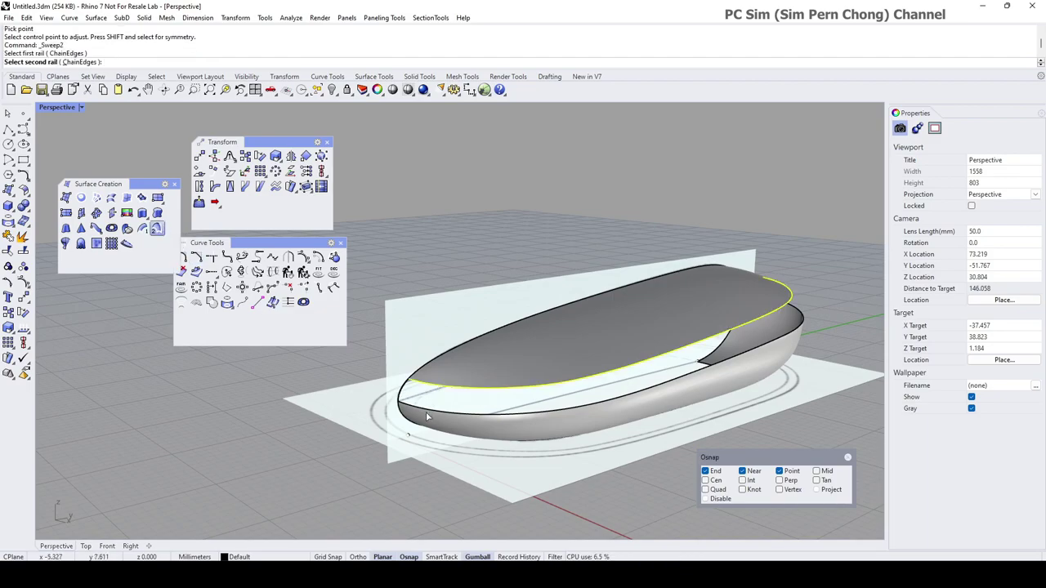
click(425, 416)
click(407, 385)
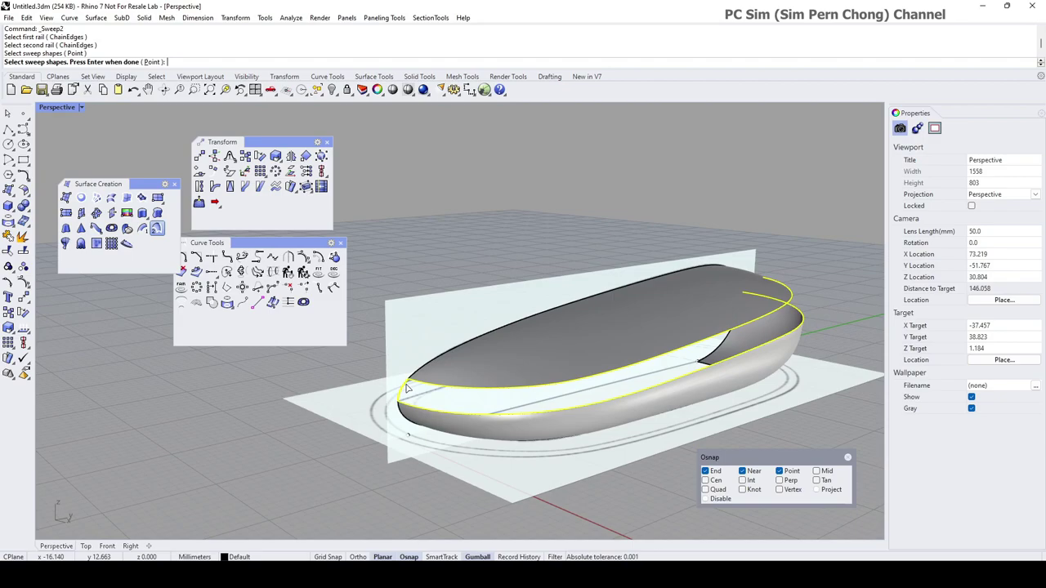
right_drag(553, 377, 462, 389)
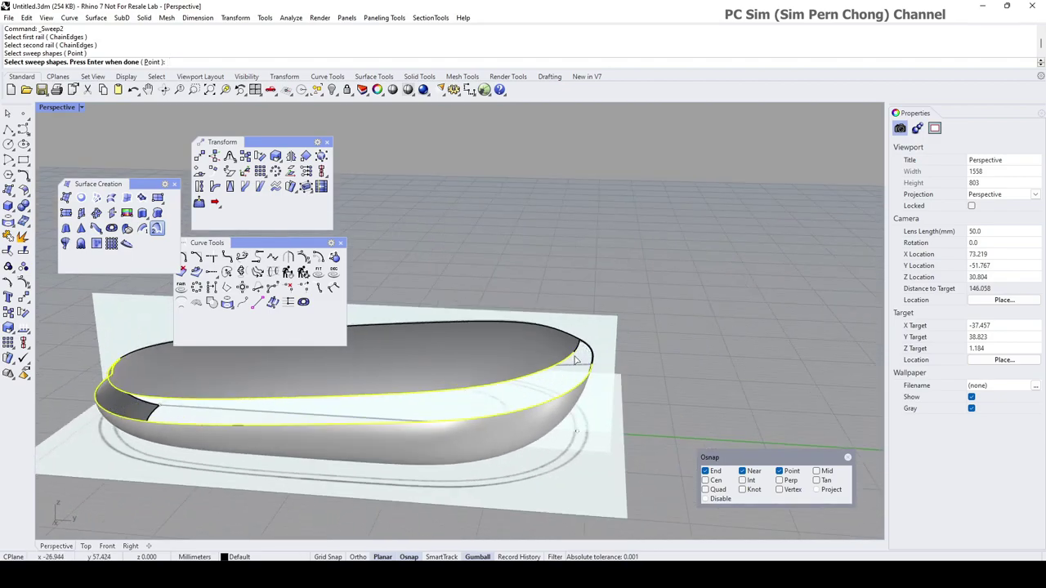
scroll(577, 358, up, 4)
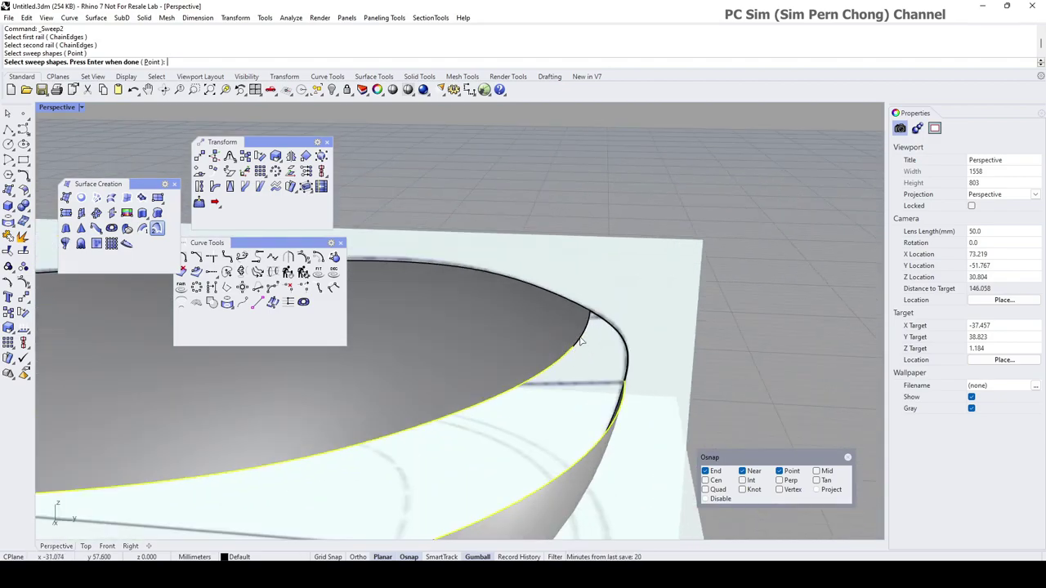
key(Escape)
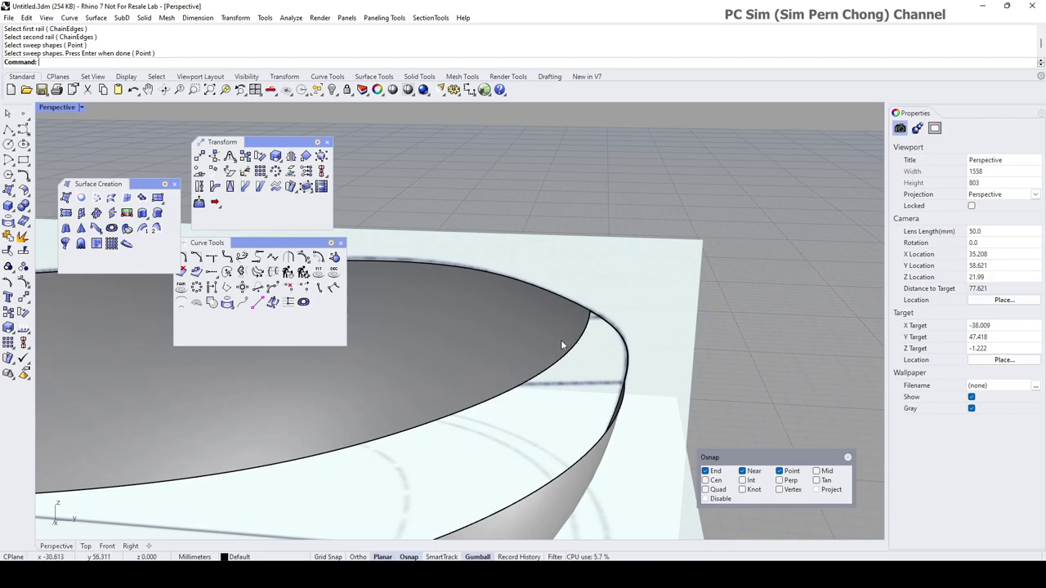
- Merge the outer edge segments of the half top surface into one continuous edge
click(292, 18)
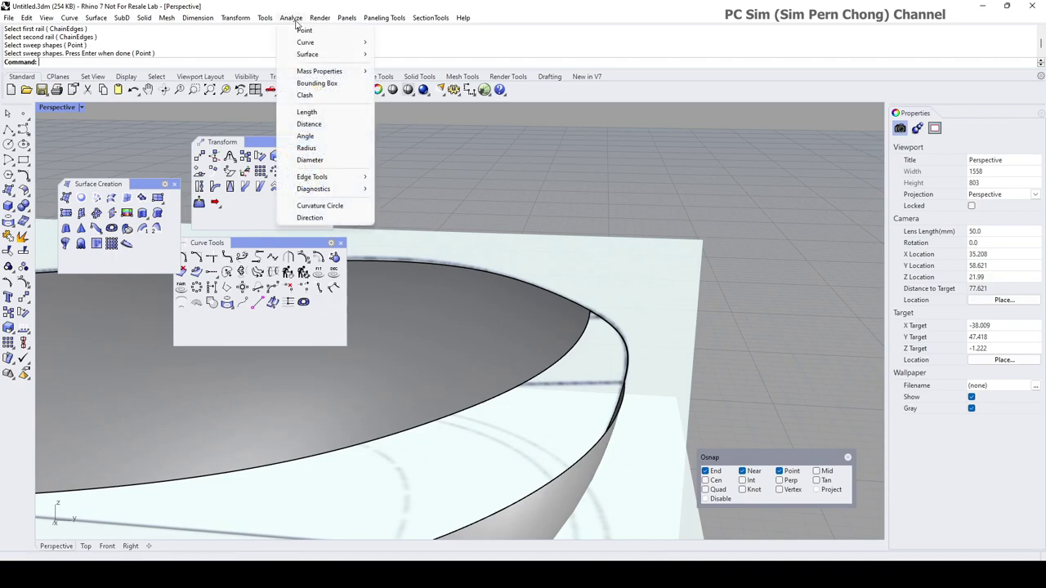
mouse_move(320, 178)
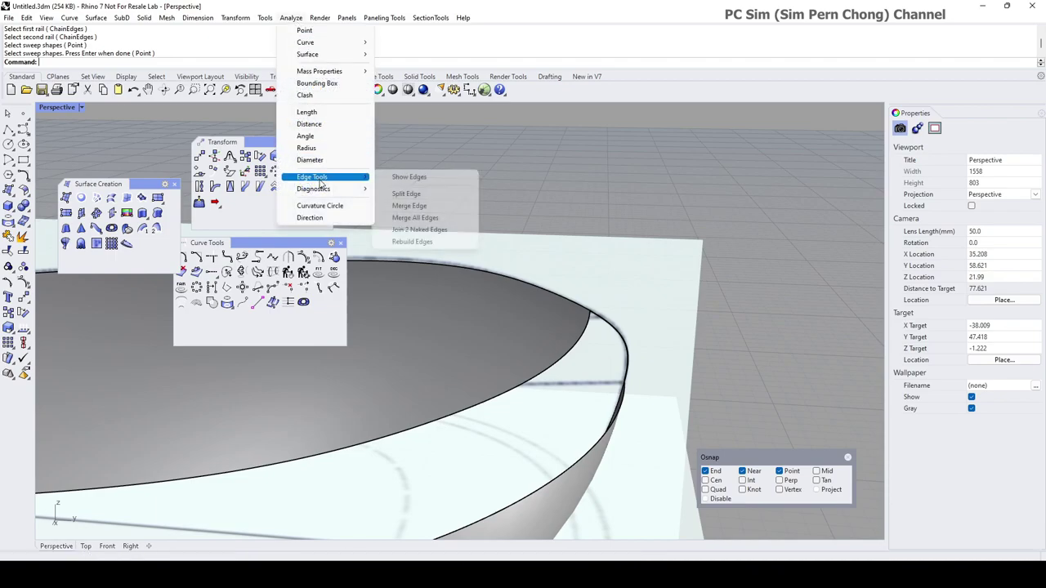
click(402, 207)
click(505, 399)
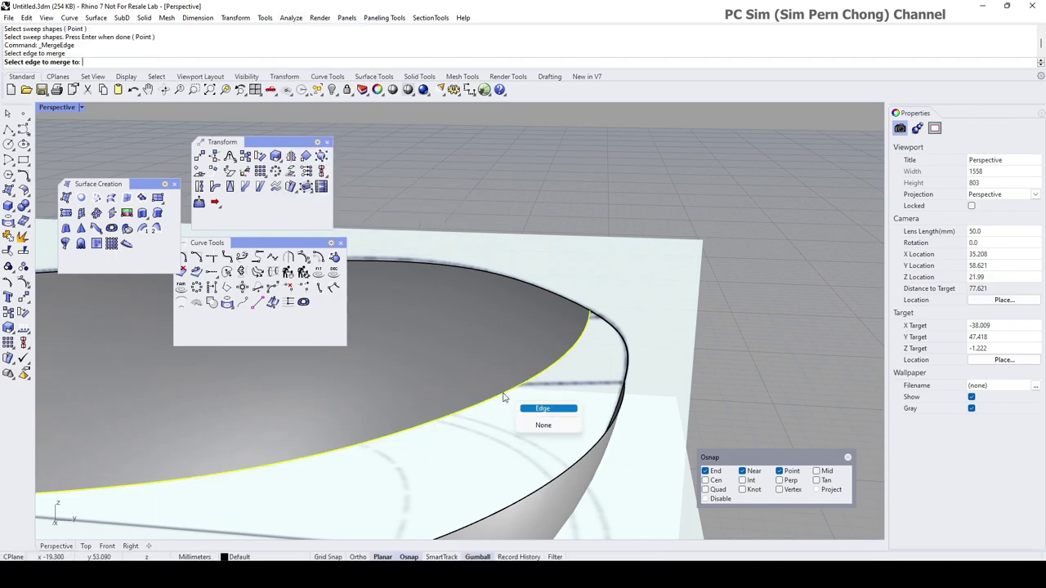
click(528, 414)
scroll(532, 411, down, 2)
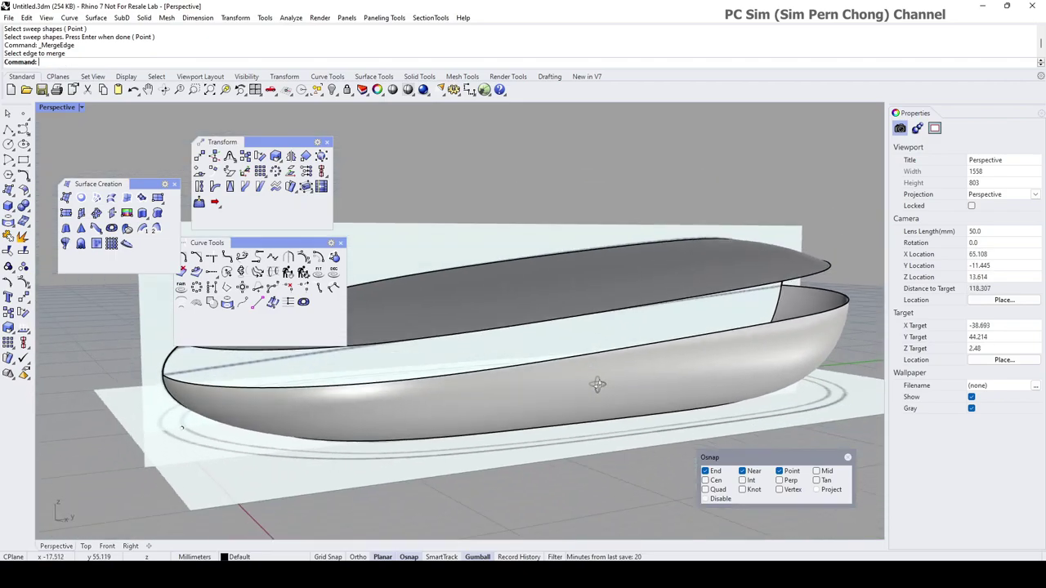
- Start a two-rail sweep between the half top surface's outer edge and the lower surface's upper edge, using both end blend curves as cross sections
right_drag(597, 384, 618, 393)
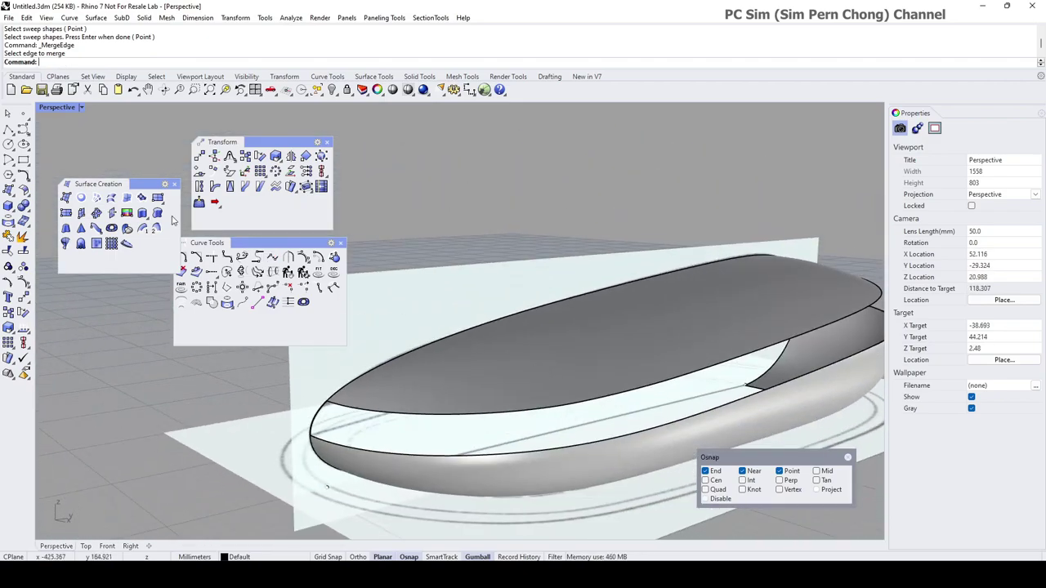
click(155, 230)
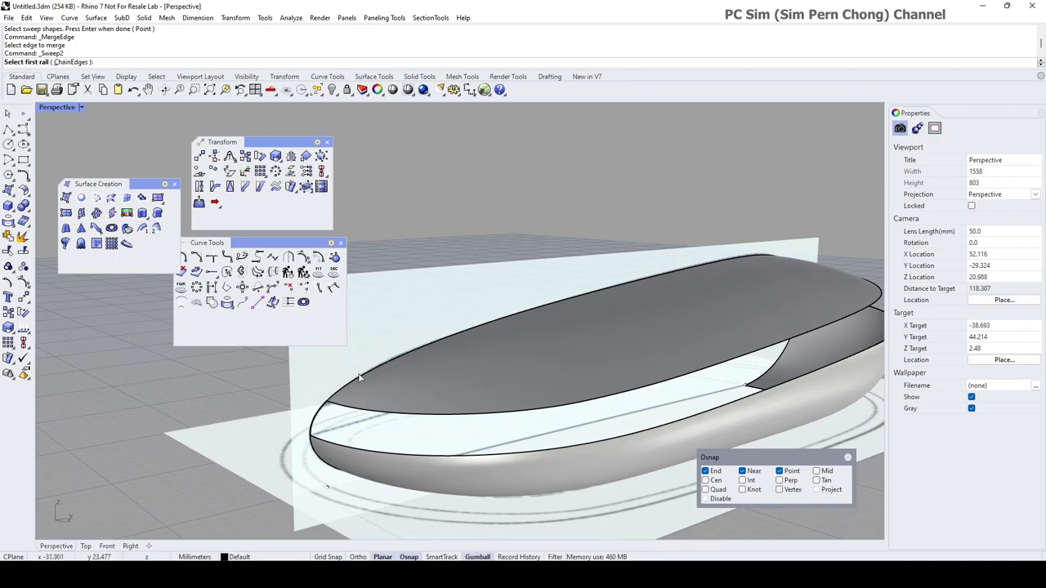
click(364, 413)
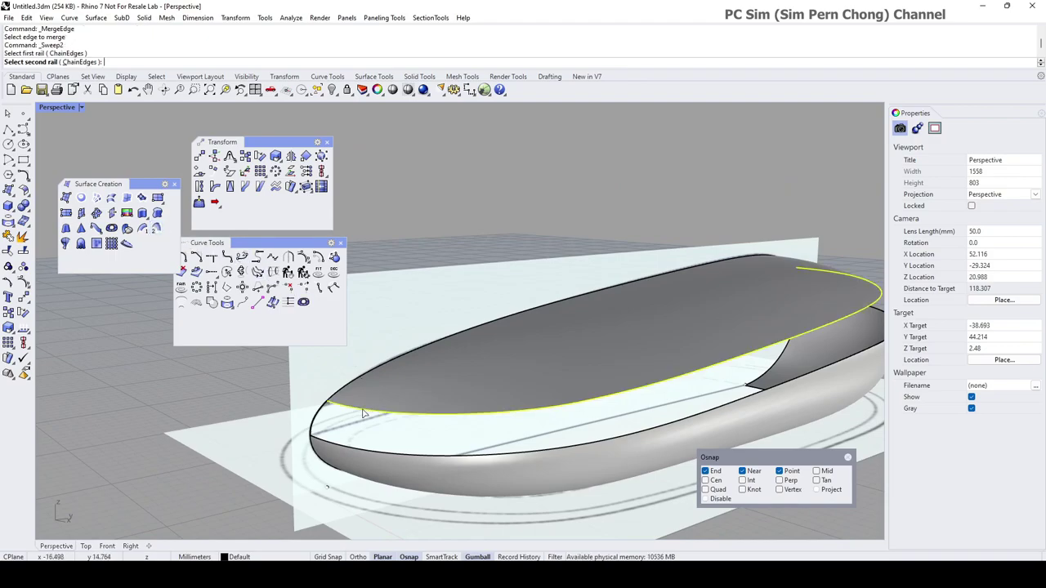
click(347, 452)
click(323, 411)
right_drag(327, 413, 463, 377)
click(491, 363)
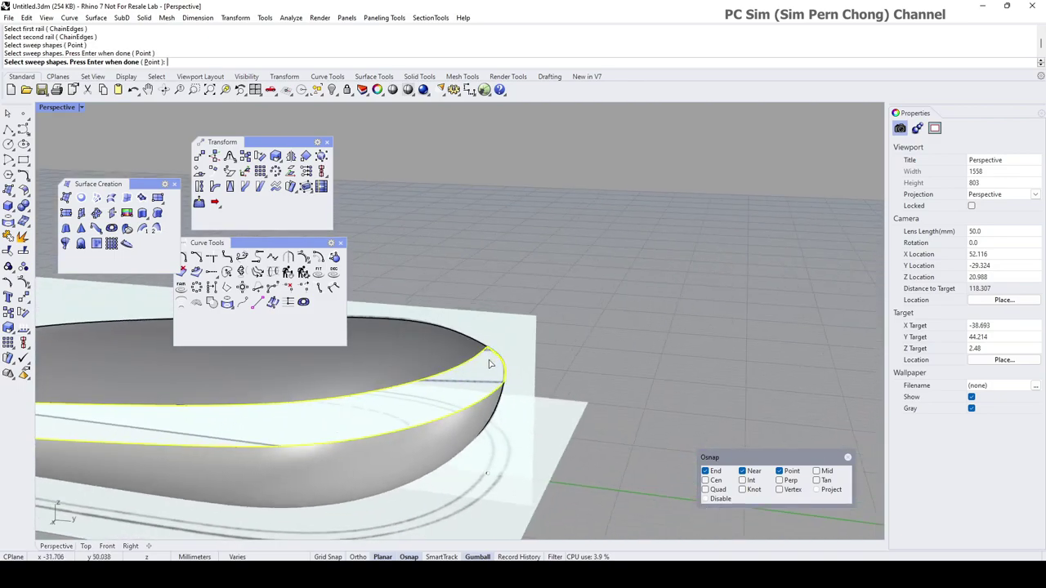
right_click(488, 371)
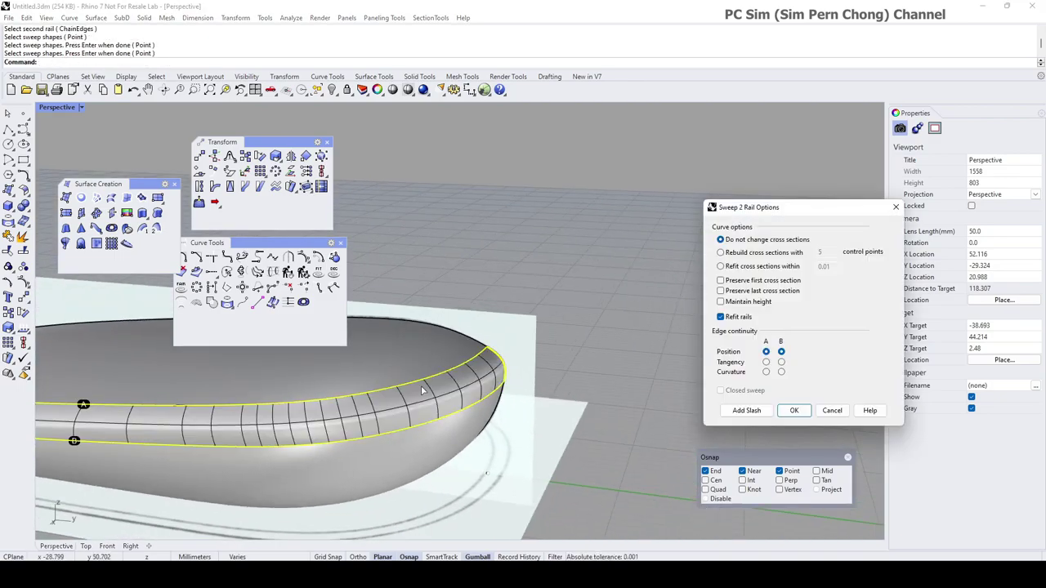
- Set the sweep's edge continuity to Curvature on both rails A and B
mouse_move(418, 388)
right_down()
mouse_move(486, 382)
mouse_move(434, 384)
right_up()
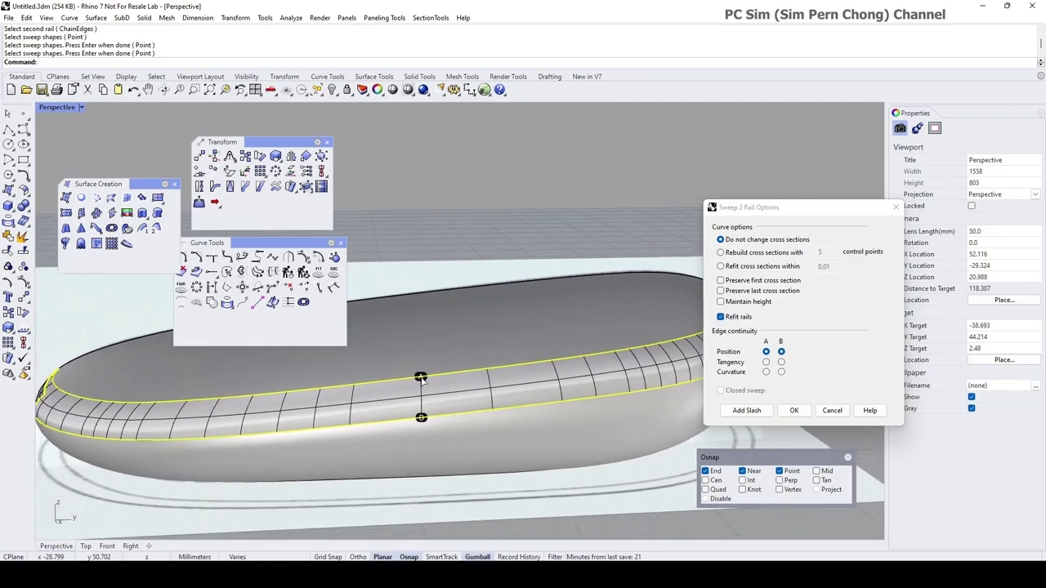
click(767, 373)
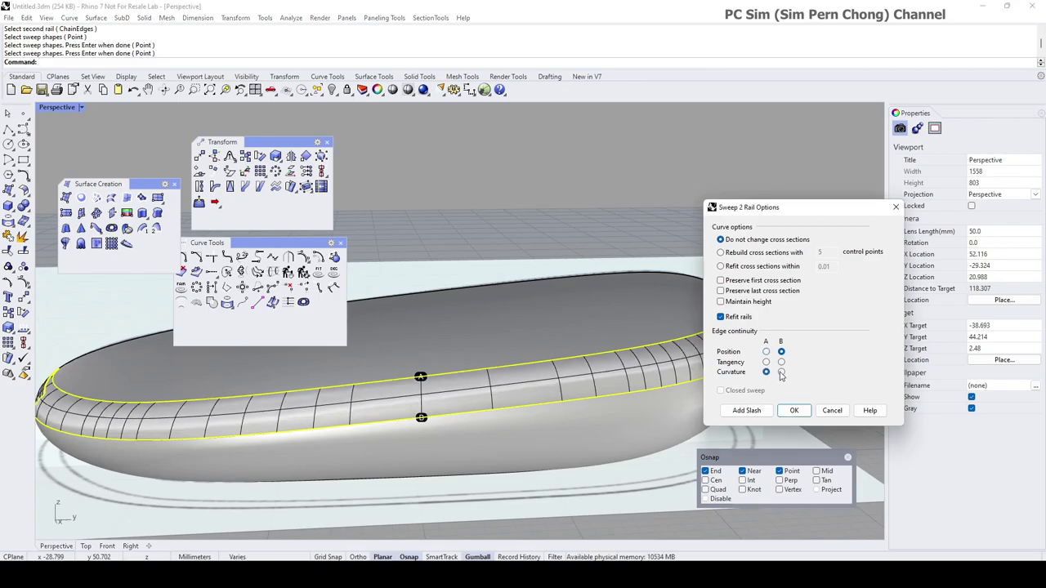
click(781, 373)
scroll(572, 392, down, 5)
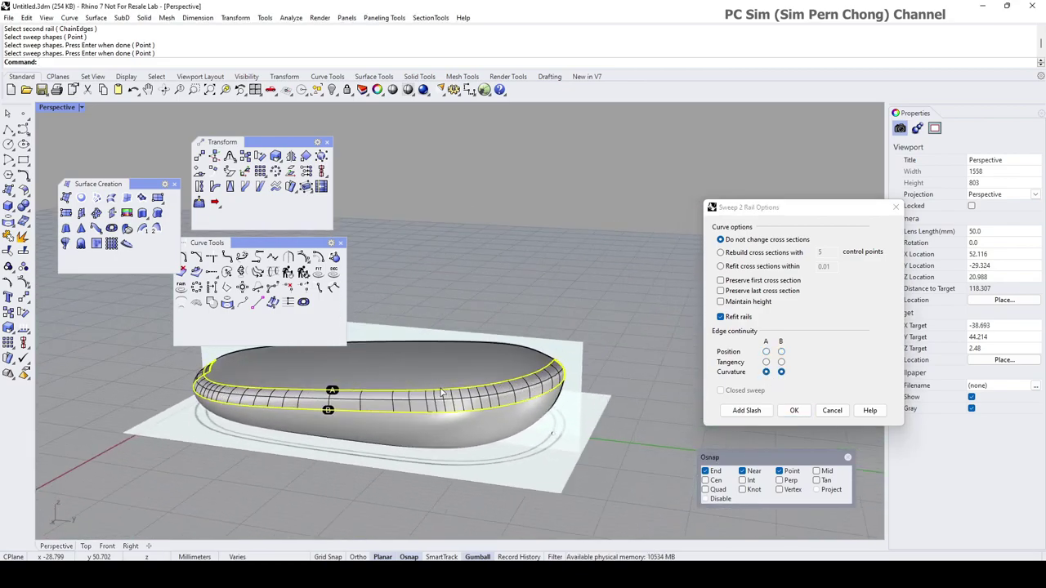
scroll(441, 394, up, 3)
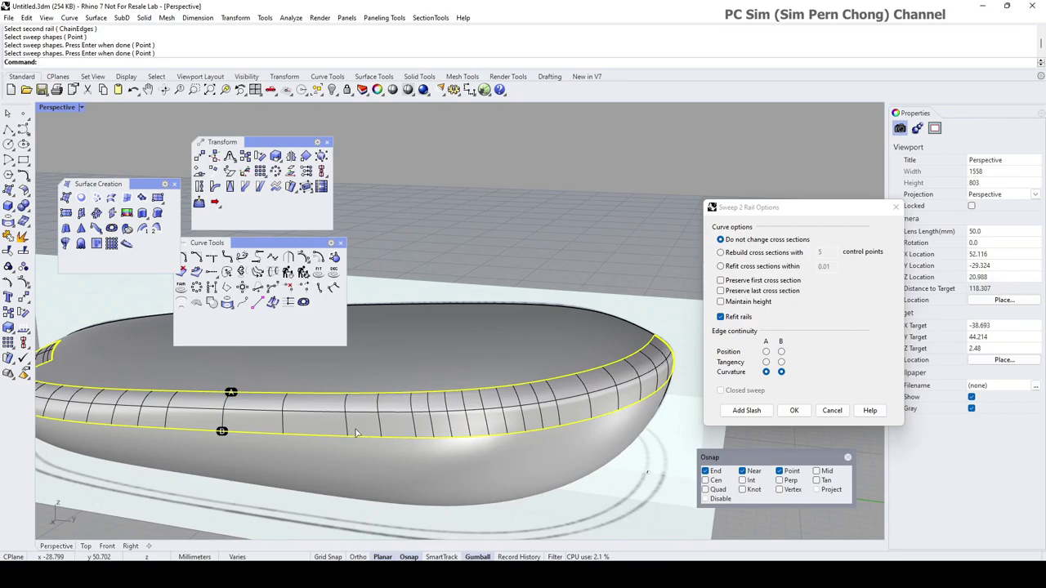
right_drag(342, 431, 361, 416)
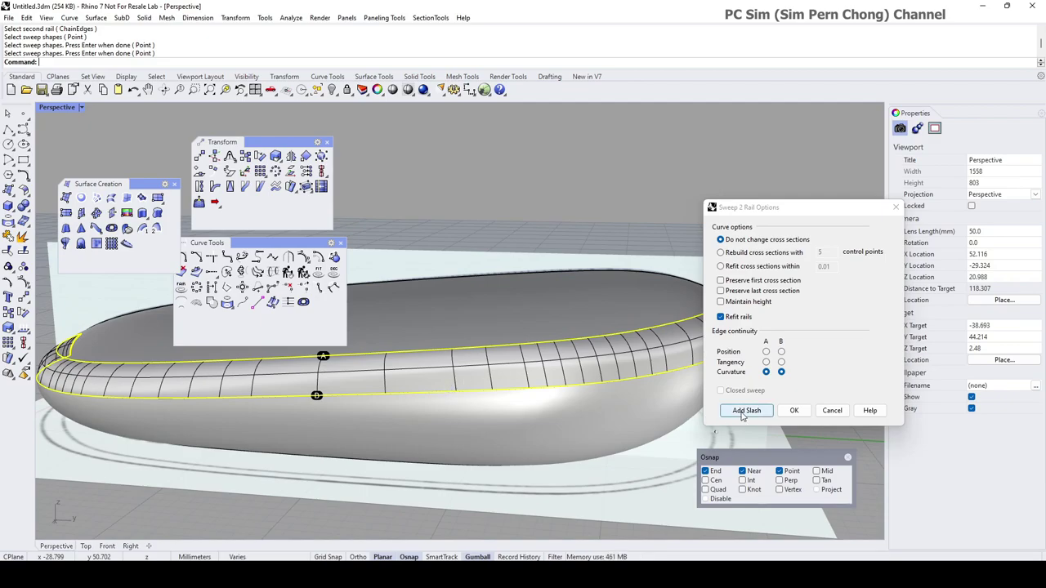
- Add three slashes between the rails along the casing's side to align the sweep's cross sections, and create the sweep surface
click(742, 414)
click(441, 350)
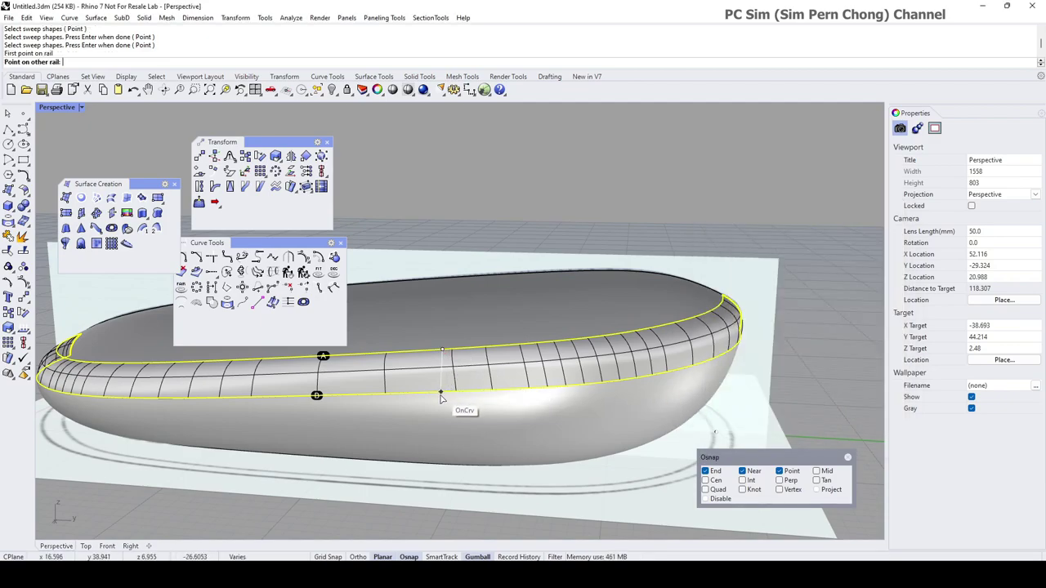
click(445, 393)
right_drag(546, 402, 504, 403)
click(357, 361)
click(359, 405)
right_drag(360, 409, 385, 403)
click(557, 398)
click(557, 440)
right_click(558, 451)
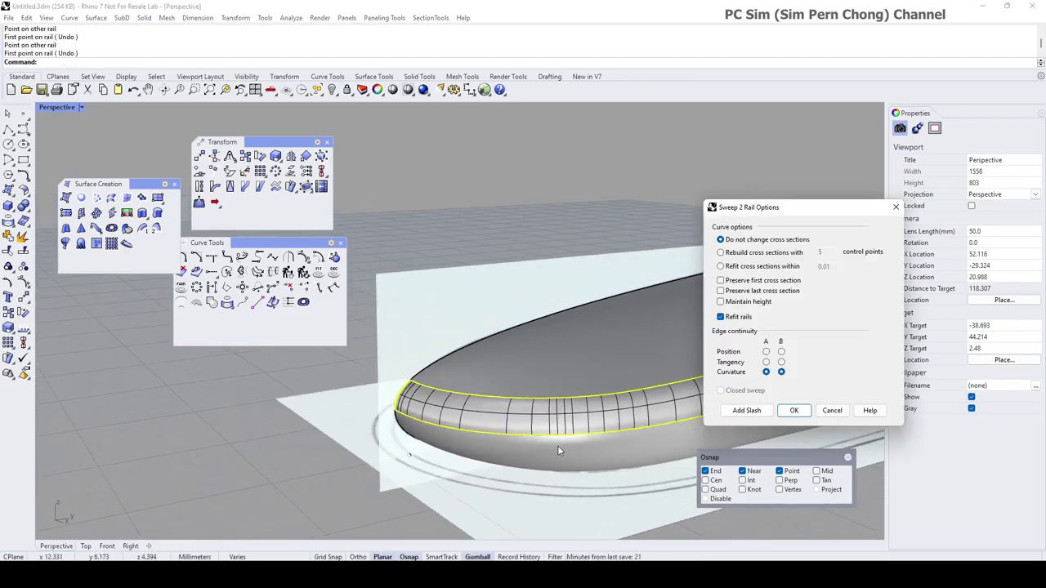
click(791, 414)
- Turn off the surface isocurve display for the swept side surface and deselect it
scroll(788, 434, down, 3)
click(723, 408)
click(971, 371)
right_drag(777, 376, 580, 372)
key(Escape)
- Mirror the half top, swept side and lower surfaces across the casing's lengthwise centre plane, keeping the originals
click(528, 436)
shift+click(524, 447)
shift+click(527, 470)
click(24, 298)
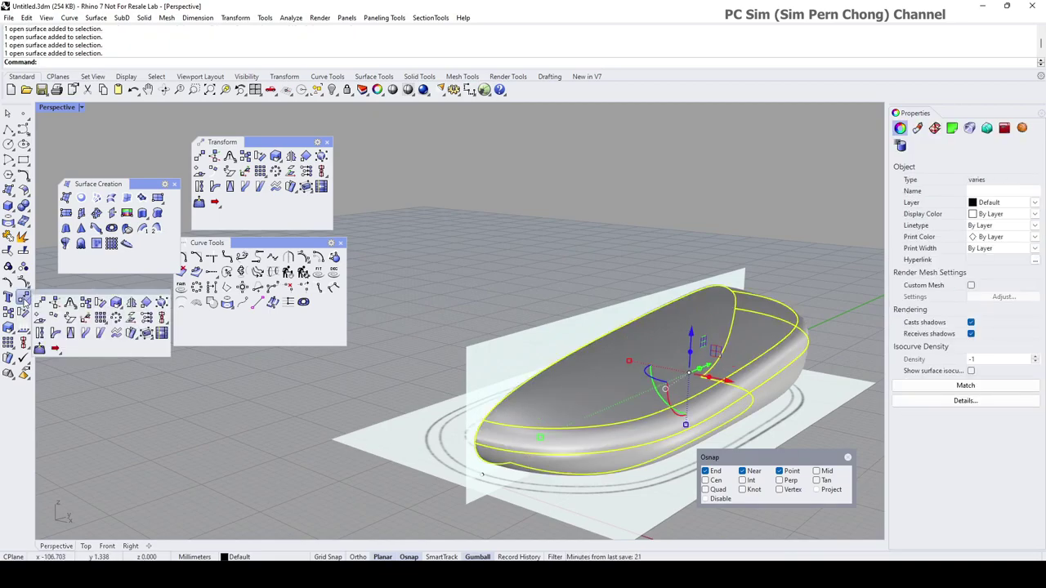
click(131, 302)
scroll(408, 466, down, 3)
shift+right_drag(409, 466, 400, 507)
scroll(428, 445, up, 4)
click(552, 442)
shift+click(466, 478)
key(Escape)
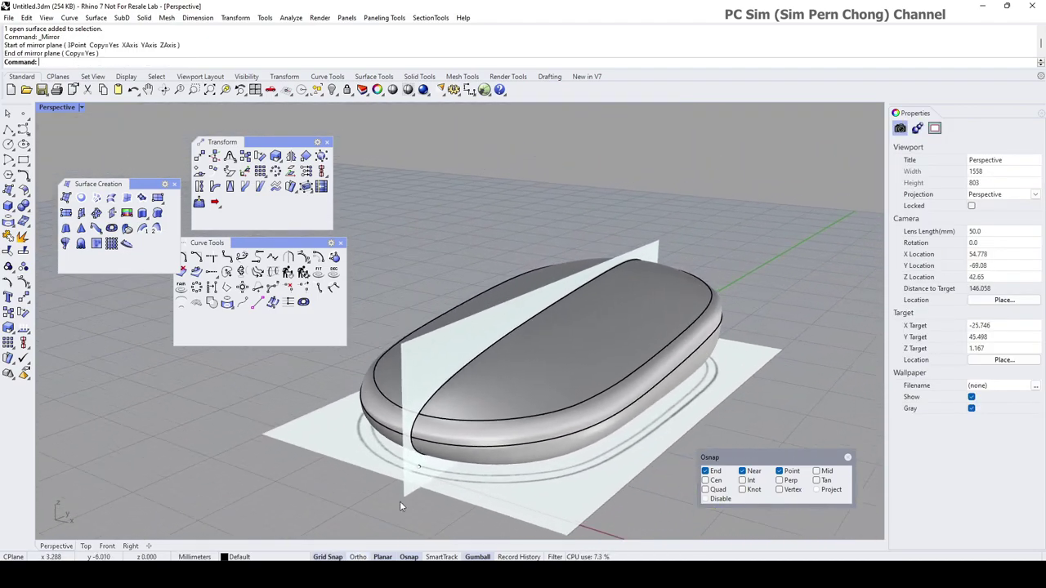
- Unlock the locked object and hide the vertical and horizontal sketch image planes
click(347, 90)
click(420, 358)
shift+click(329, 423)
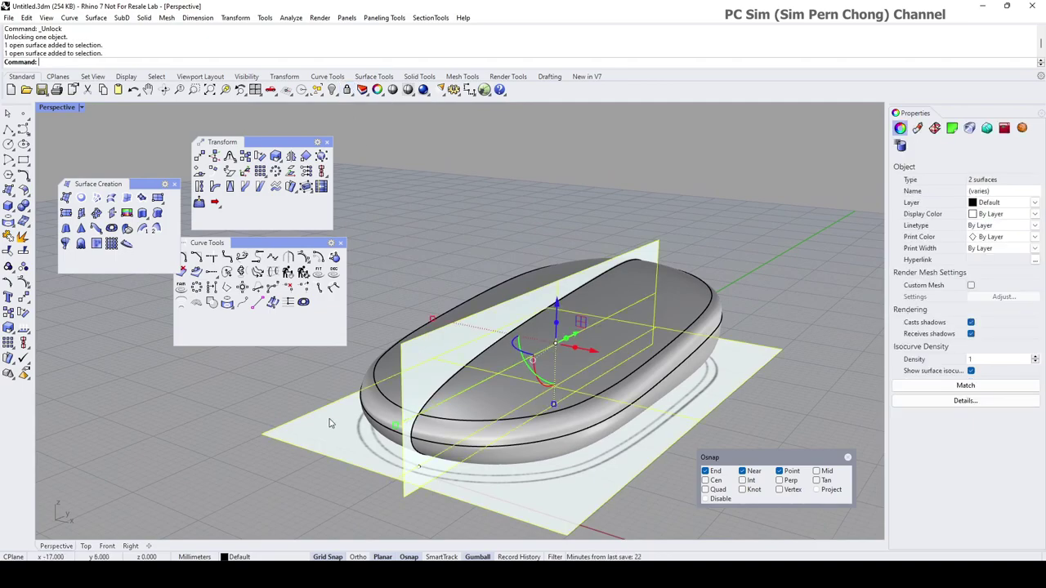
right_click(355, 123)
click(331, 90)
- Select all curves in the model and hide them
mouse_move(459, 307)
right_down()
mouse_move(467, 285)
mouse_move(463, 301)
right_up()
click(318, 89)
click(317, 171)
click(332, 89)
- Close the casing's bottom opening with a planar surface built from the two lower surfaces' bottom edges
right_drag(440, 220, 346, 407)
scroll(346, 406, up, 4)
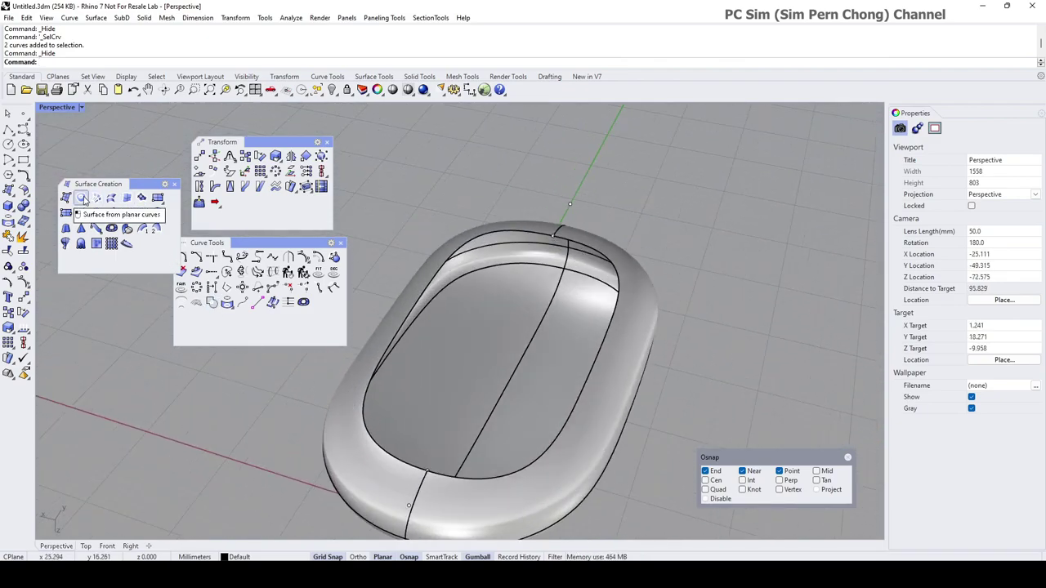
click(82, 198)
click(379, 452)
click(443, 479)
key(Return)
- Join the mirrored top, side and lower surfaces and the planar base into one closed polysurface
right_drag(443, 479, 327, 491)
right_drag(609, 316, 379, 313)
shift+right_drag(495, 257, 591, 435)
click(8, 236)
click(519, 396)
click(450, 370)
click(425, 412)
click(460, 427)
right_drag(460, 427, 512, 433)
click(481, 370)
right_click(506, 348)
- Measure the volume of the joined casing, highlight the reported value in the command history, and deselect the solid
click(512, 433)
scroll(524, 236, down, 4)
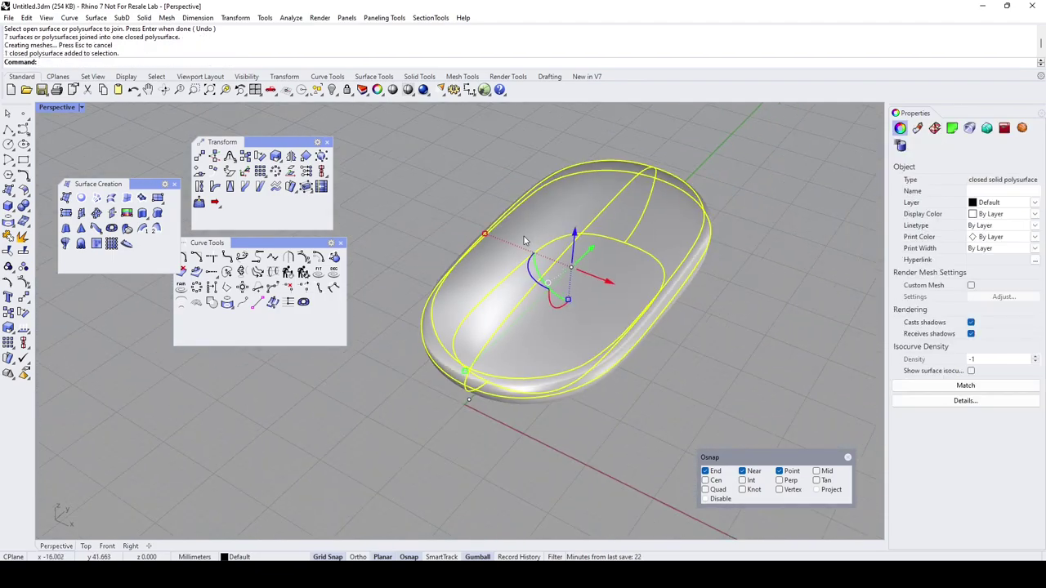
click(301, 18)
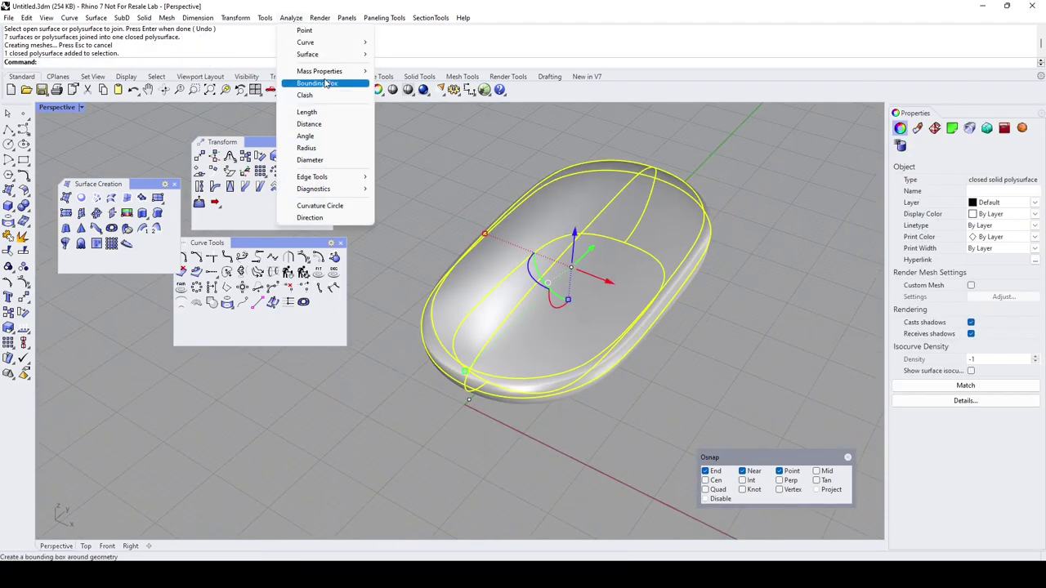
mouse_move(327, 72)
click(403, 112)
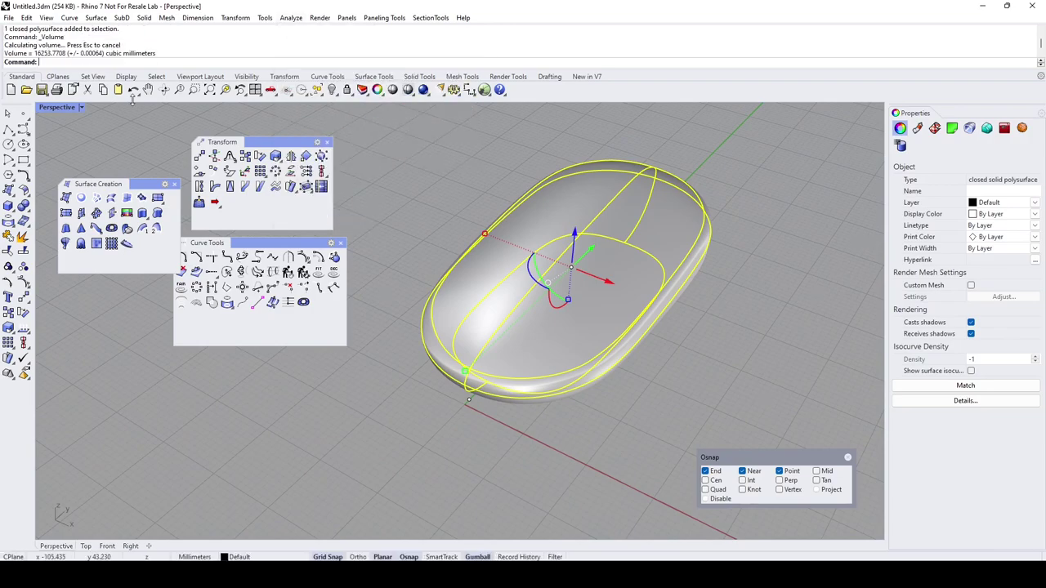
drag(34, 54, 103, 62)
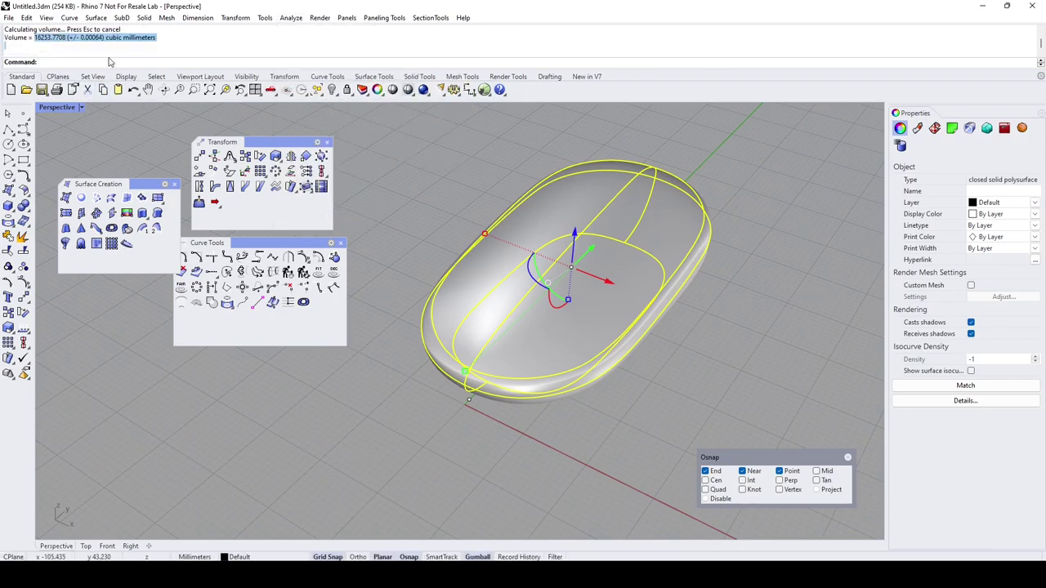
key(Escape)
- Move the floating Curve Tools and Transform palettes away from the casing to clear the view of the model
right_drag(548, 351, 496, 399)
drag(293, 243, 211, 356)
drag(261, 142, 281, 203)
right_drag(440, 364, 525, 353)
scroll(432, 360, up, 2)
drag(292, 202, 289, 172)
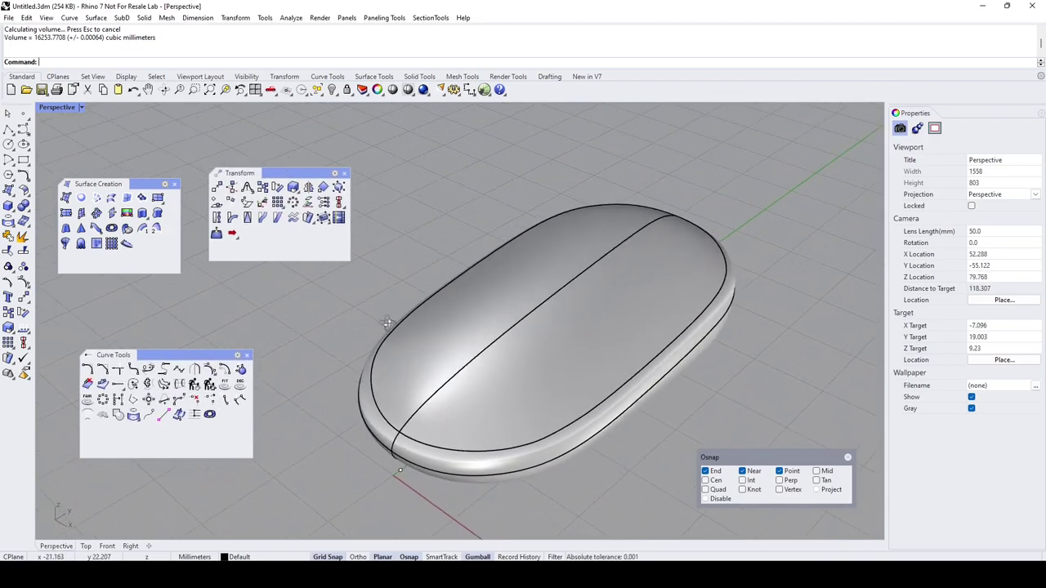